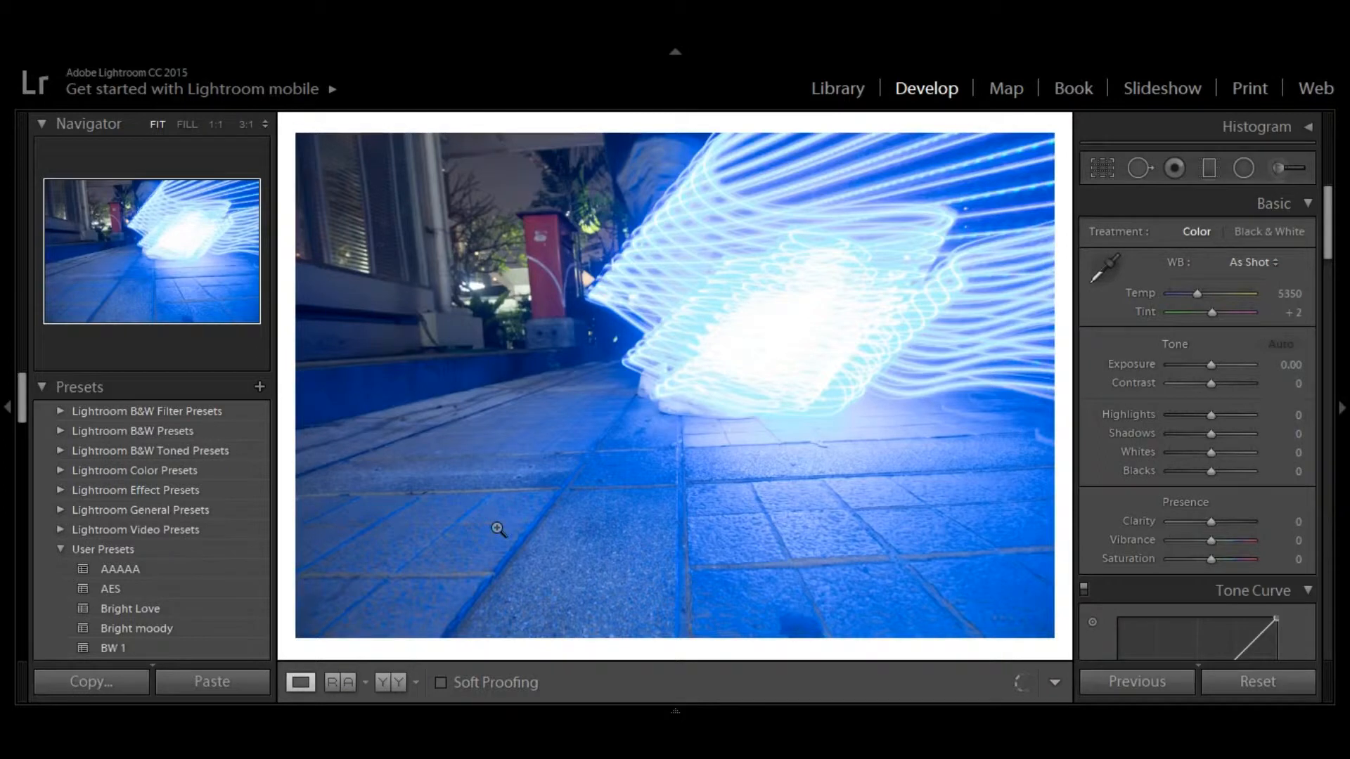
Step: Remove the overexposed blue light-trail photo and the overbright standing-legs photo IMG_7493.CR2 from the filmstrip
mouse_move(723, 709)
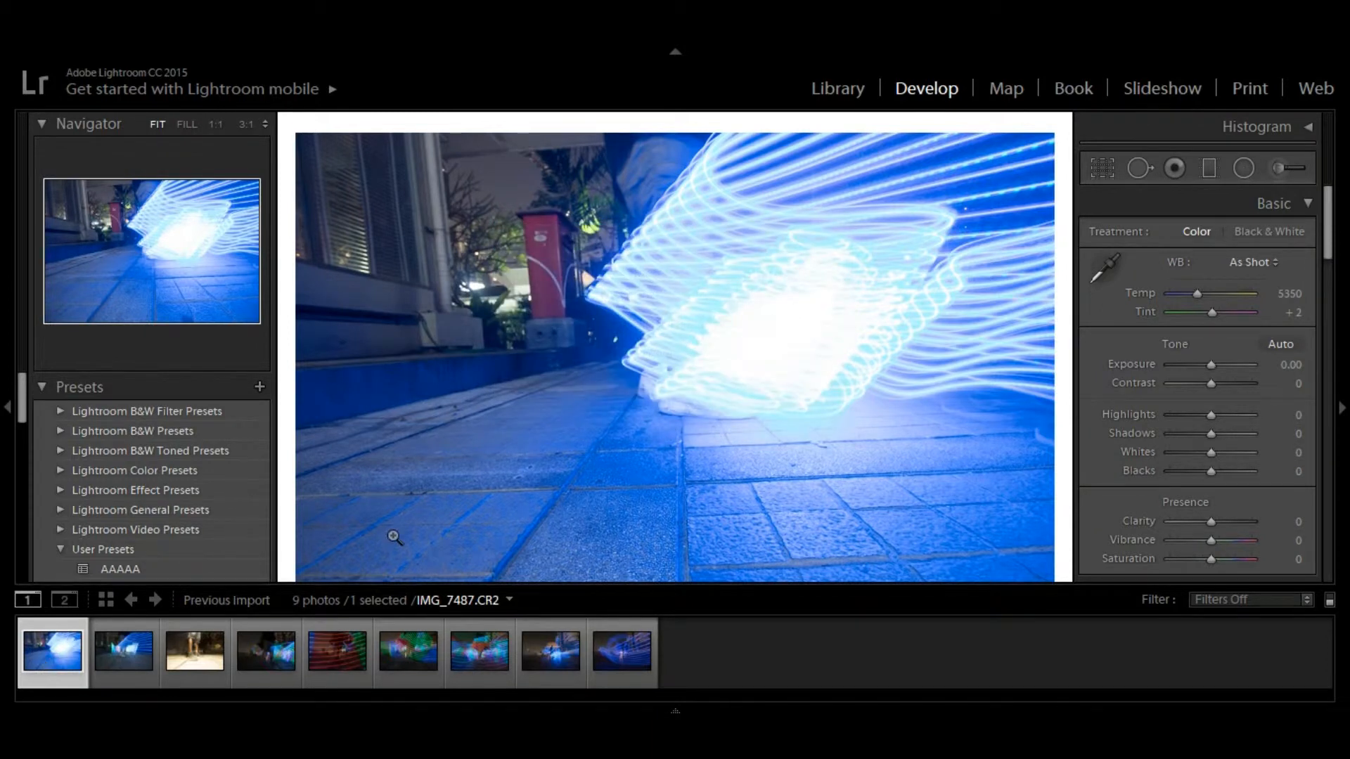
key(Delete)
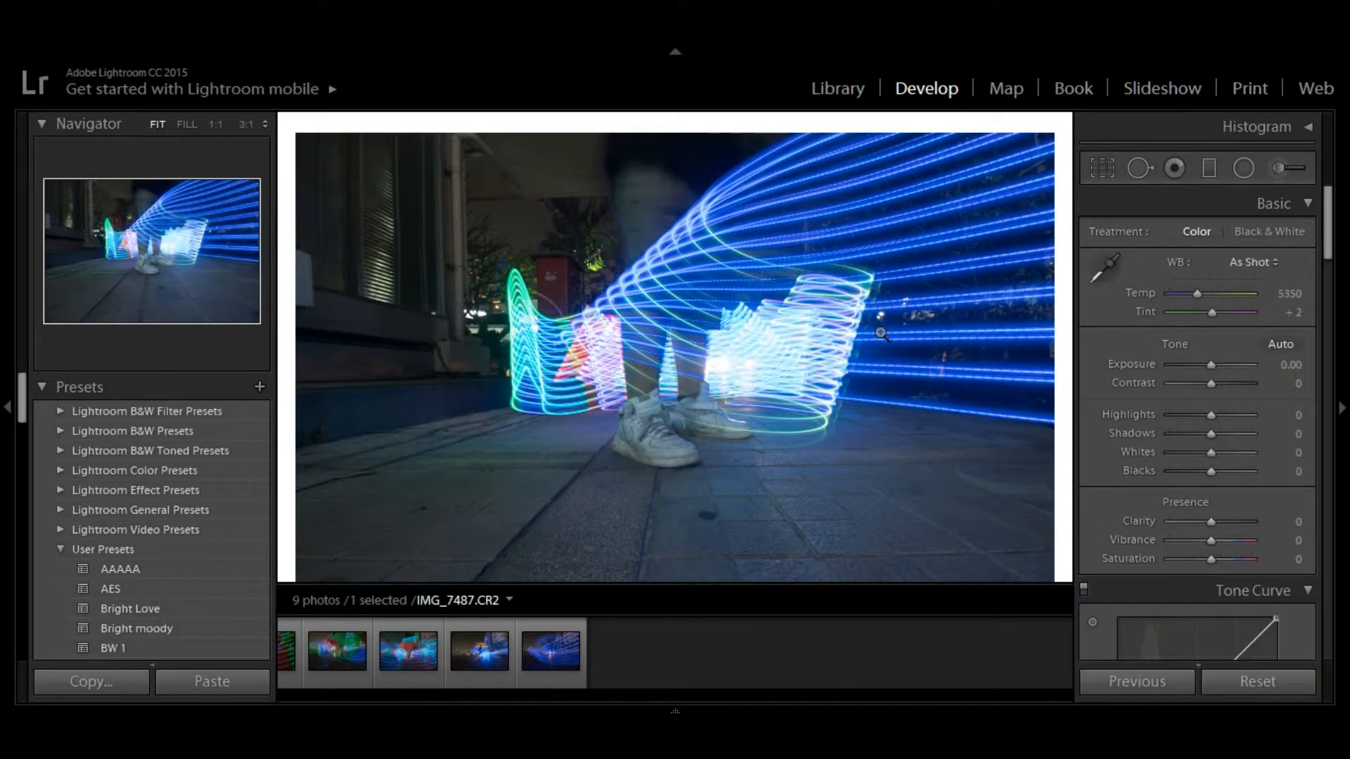
mouse_move(523, 712)
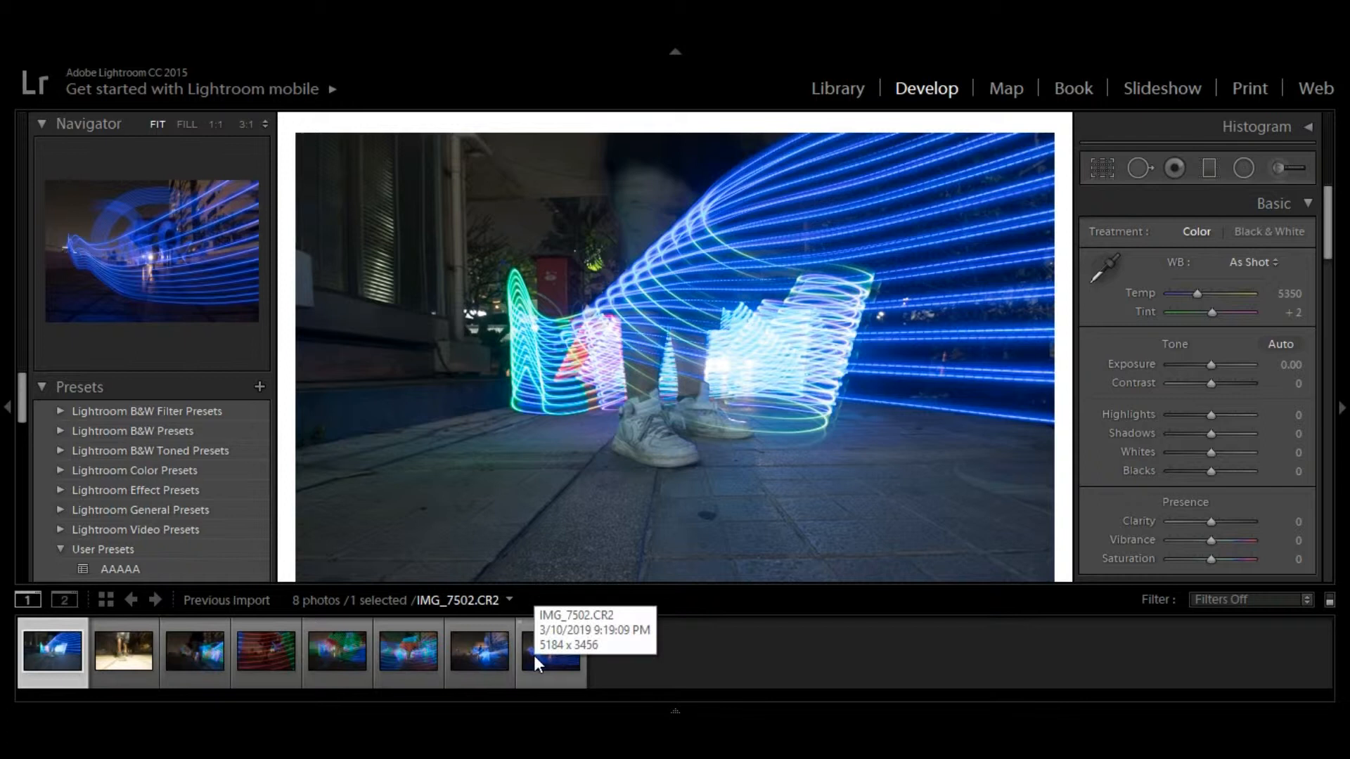
click(104, 660)
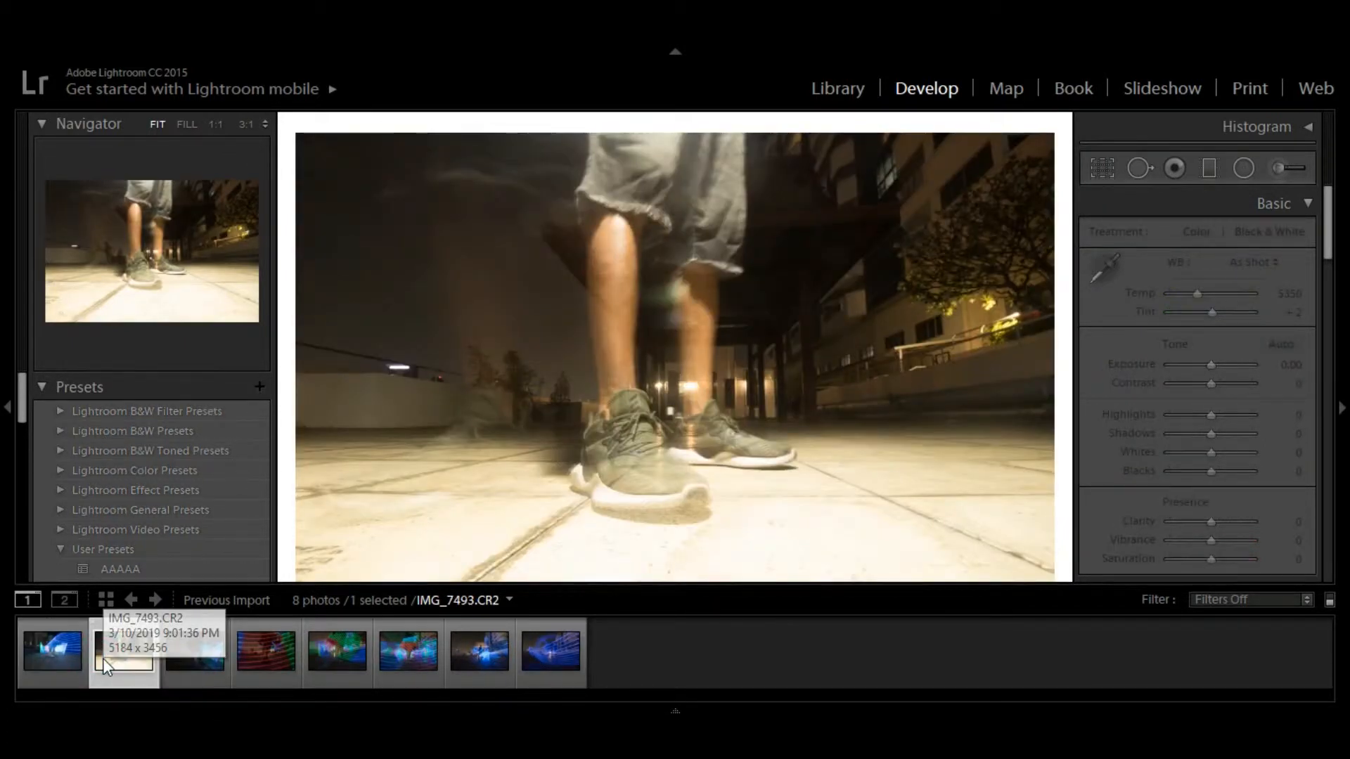
key(Delete)
key(Return)
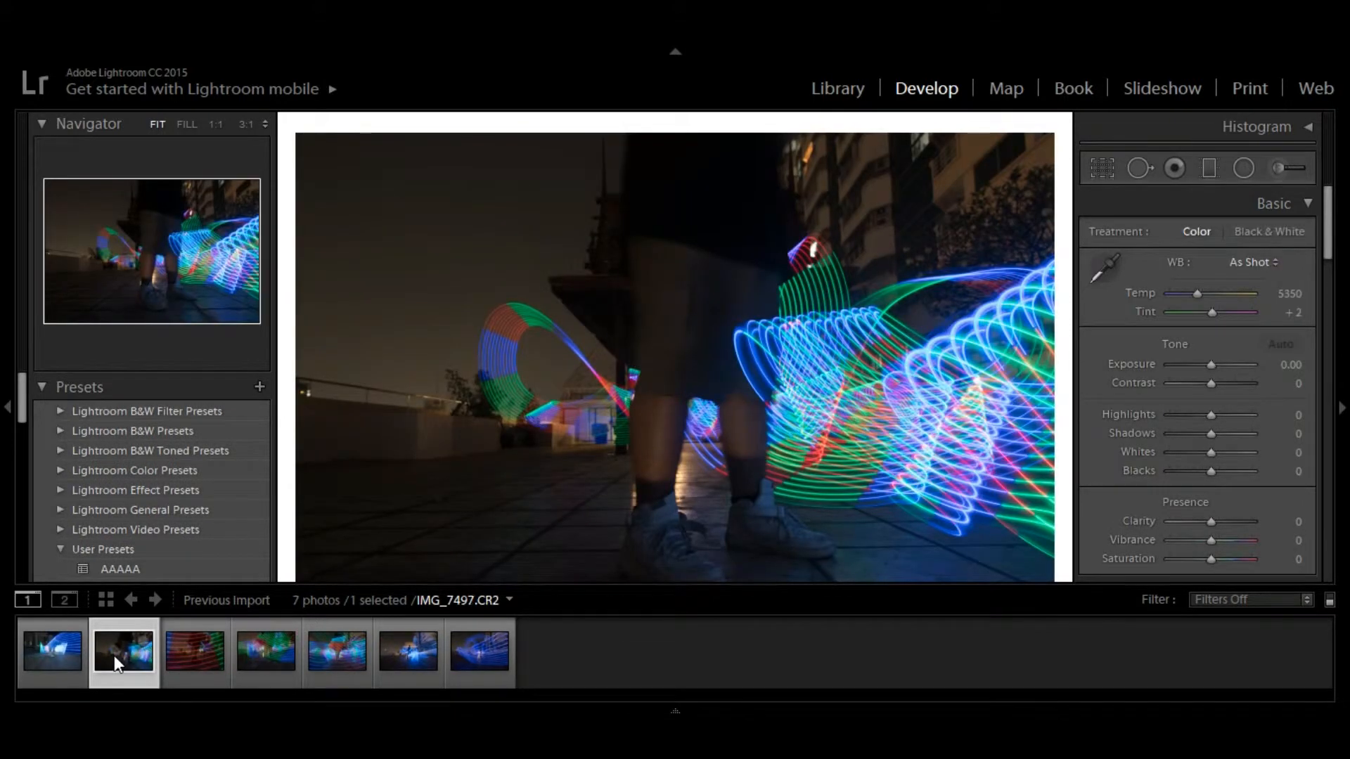
Step: Look at the red light-trail photo IMG_7499.CR2, and select the first photo in the filmstrip for editing
click(180, 652)
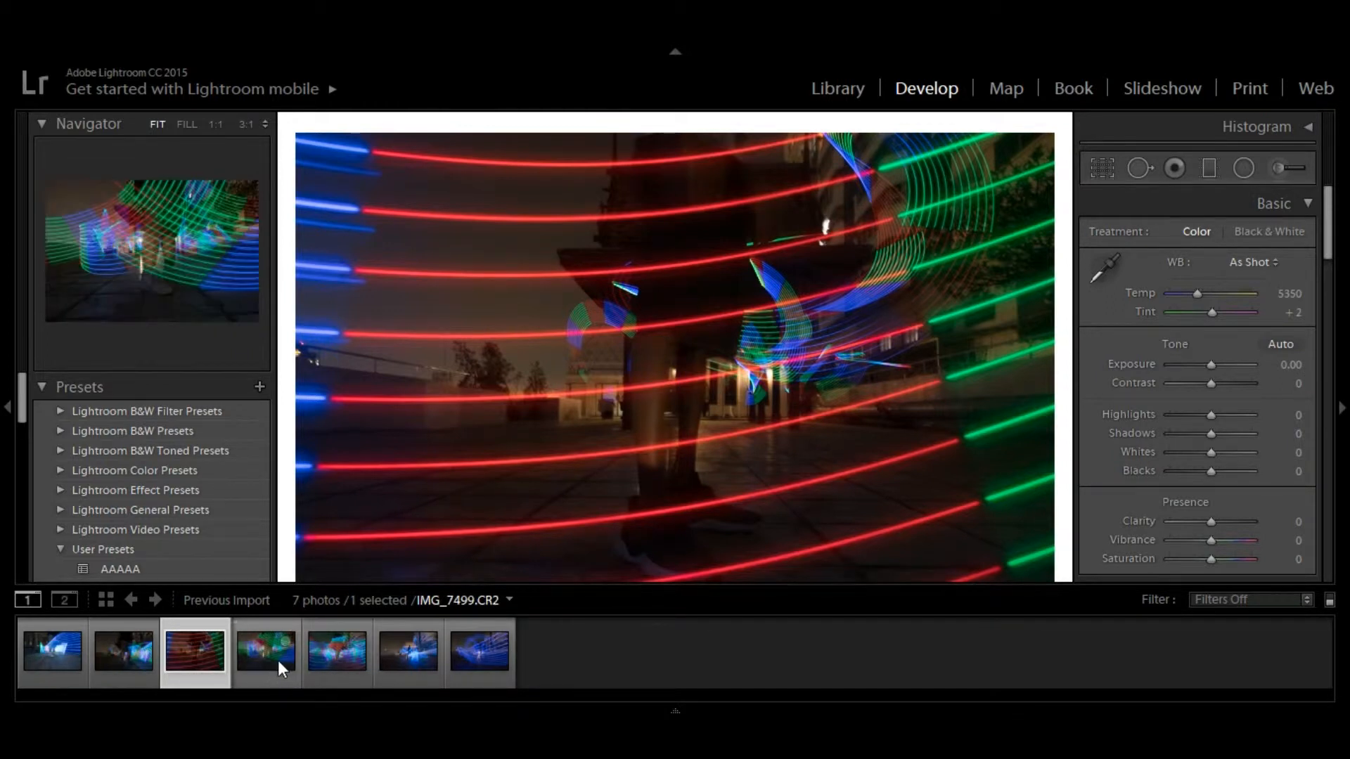
click(32, 665)
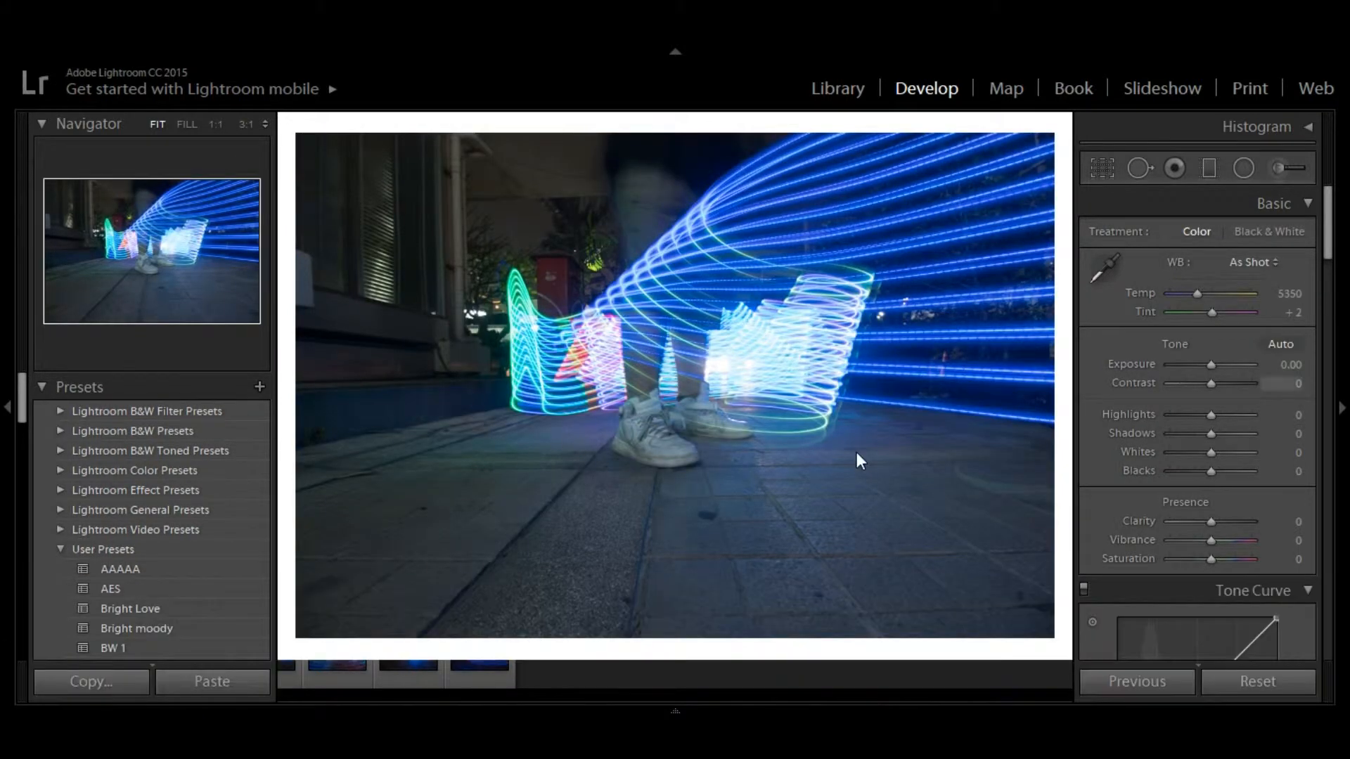
Step: Crop the photo to a 4 x 5 / 8 x 10 portrait frame around the legs and light trails
click(1104, 171)
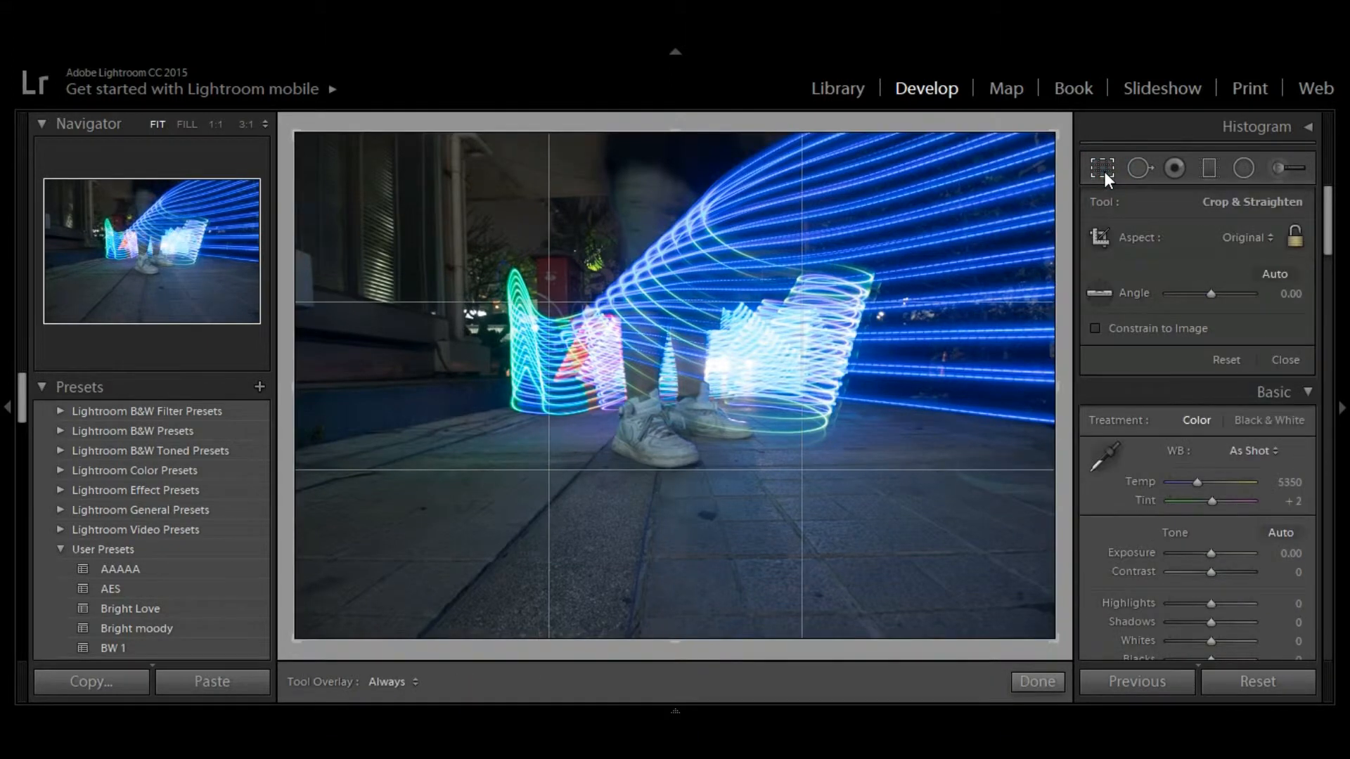
click(1251, 238)
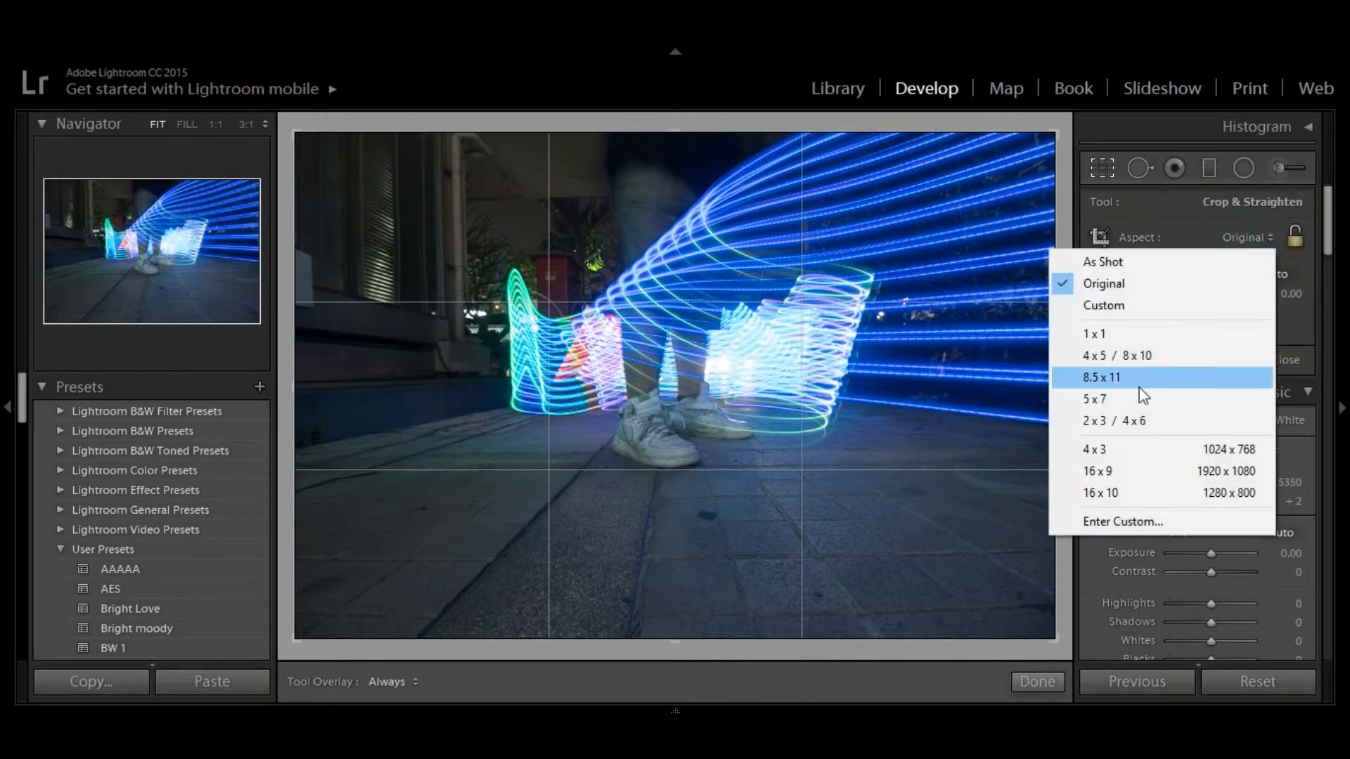
click(1165, 355)
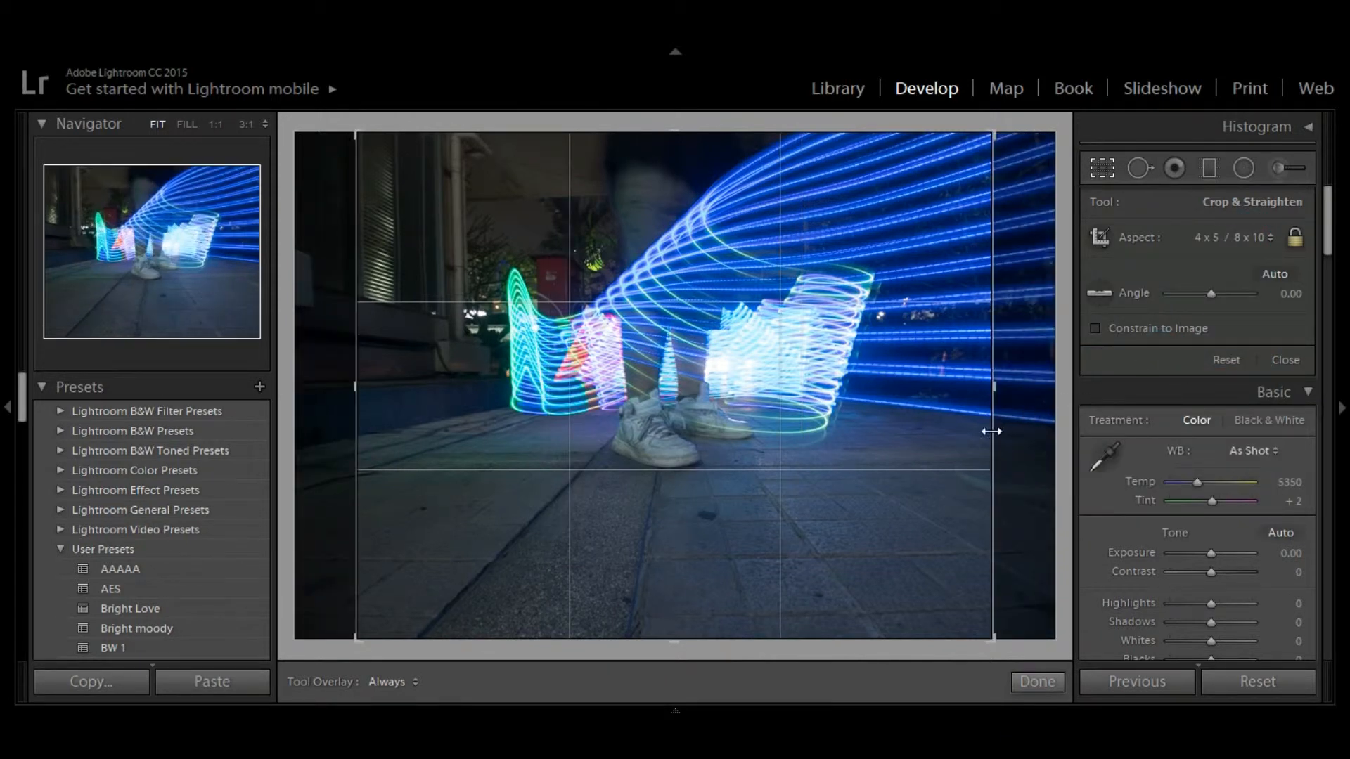
drag(989, 633, 903, 648)
drag(736, 546, 691, 585)
drag(699, 530, 693, 530)
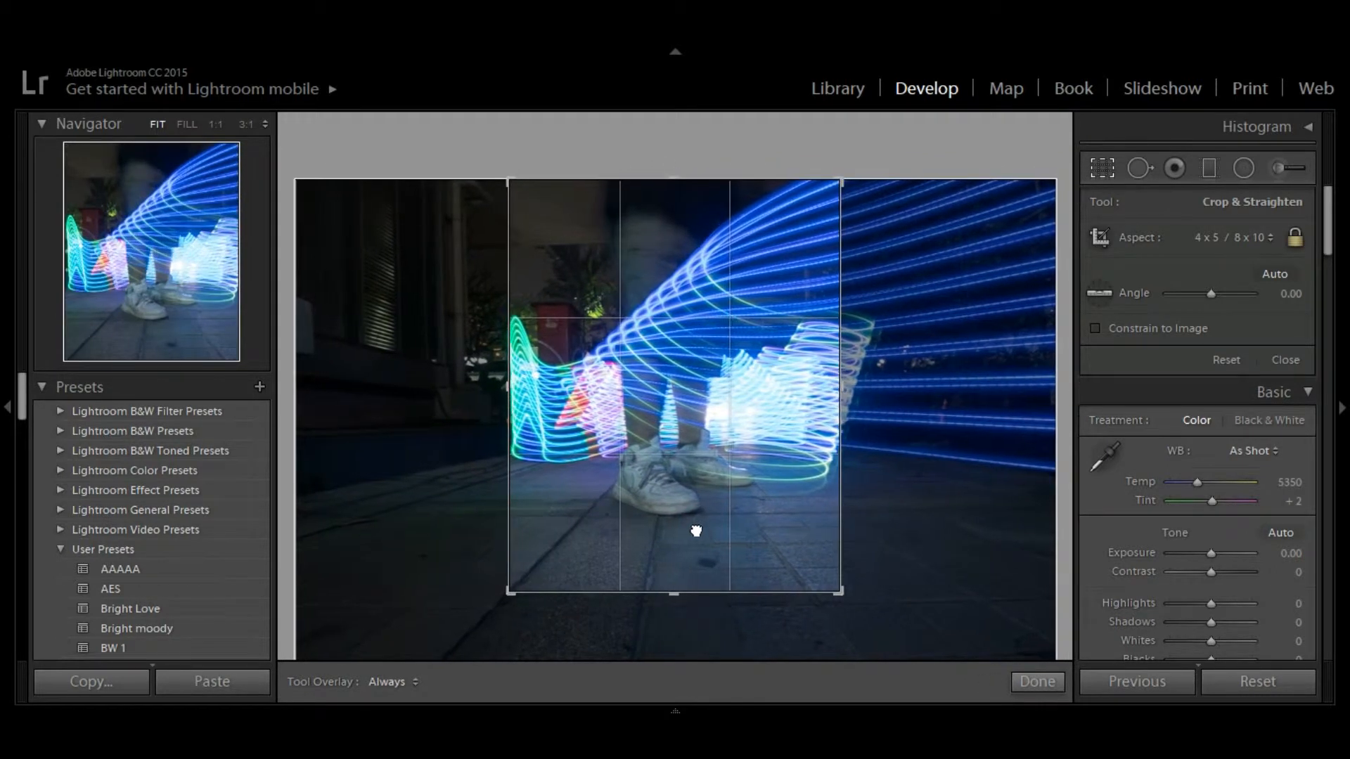
click(1043, 674)
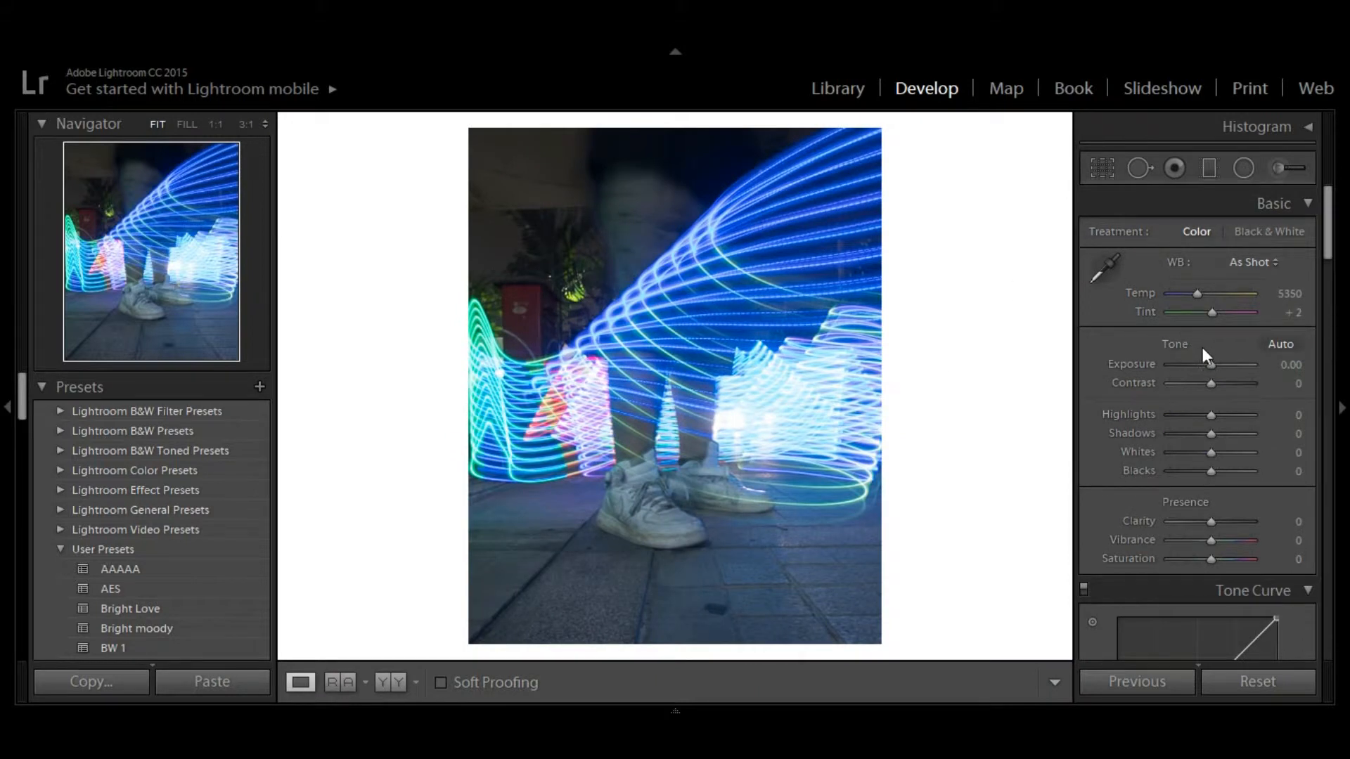
Step: Set the photo's Exposure to +0.40 and Contrast to +25
drag(1208, 367, 1212, 367)
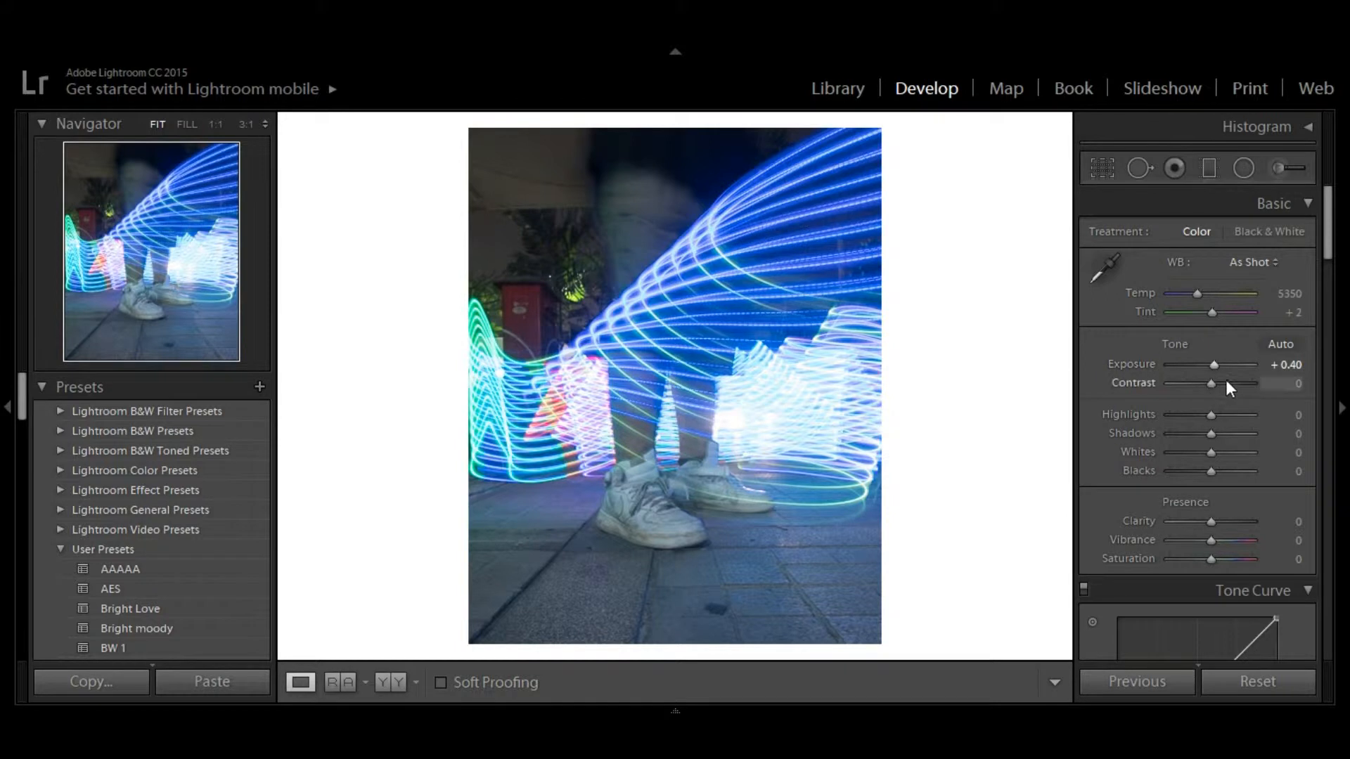
drag(1214, 387, 1227, 385)
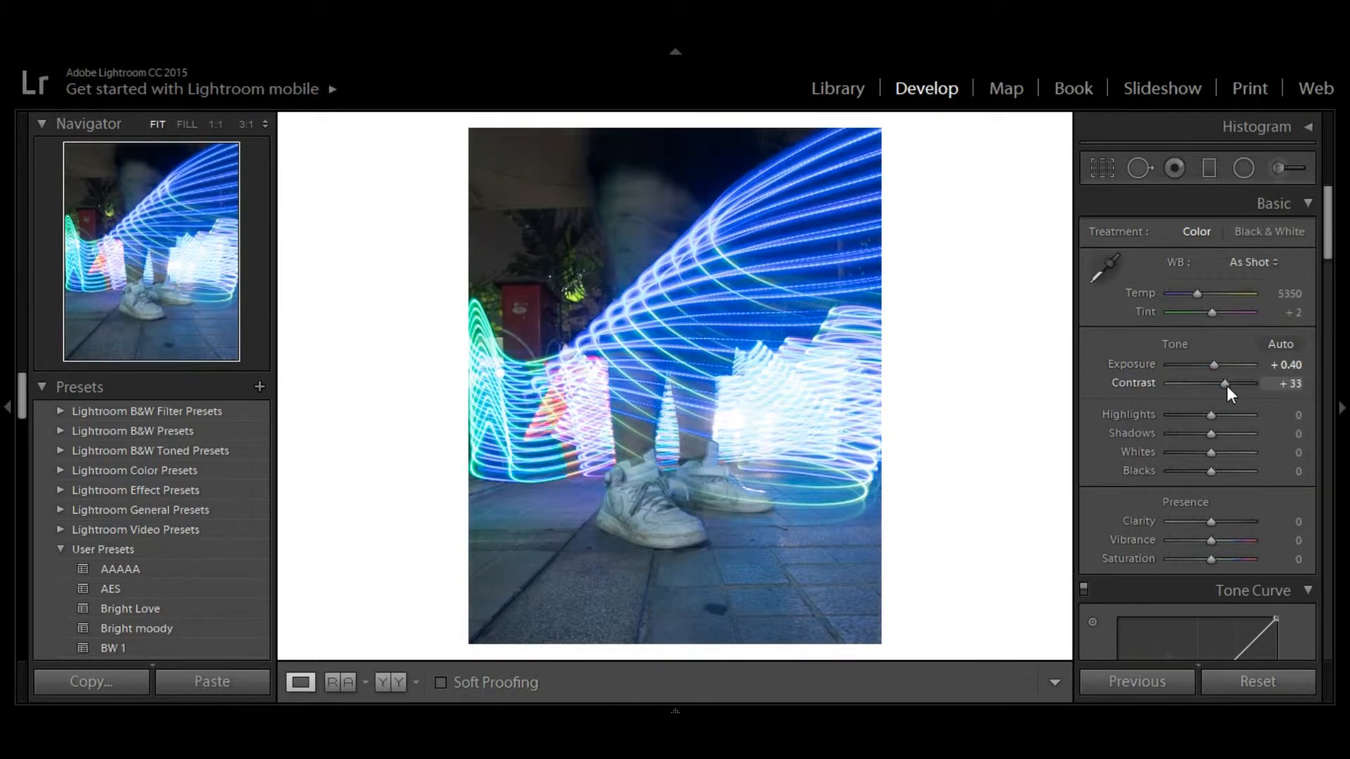
double_click(1227, 385)
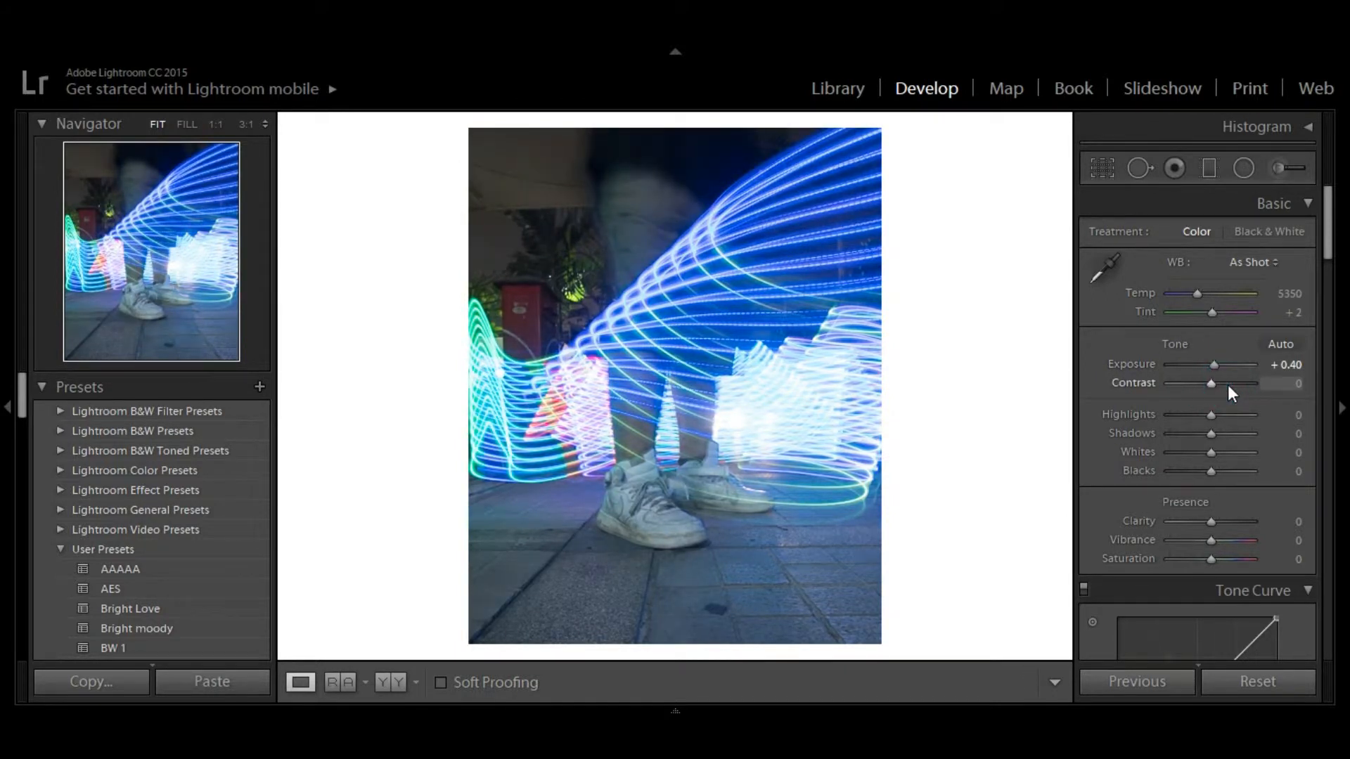
click(1227, 386)
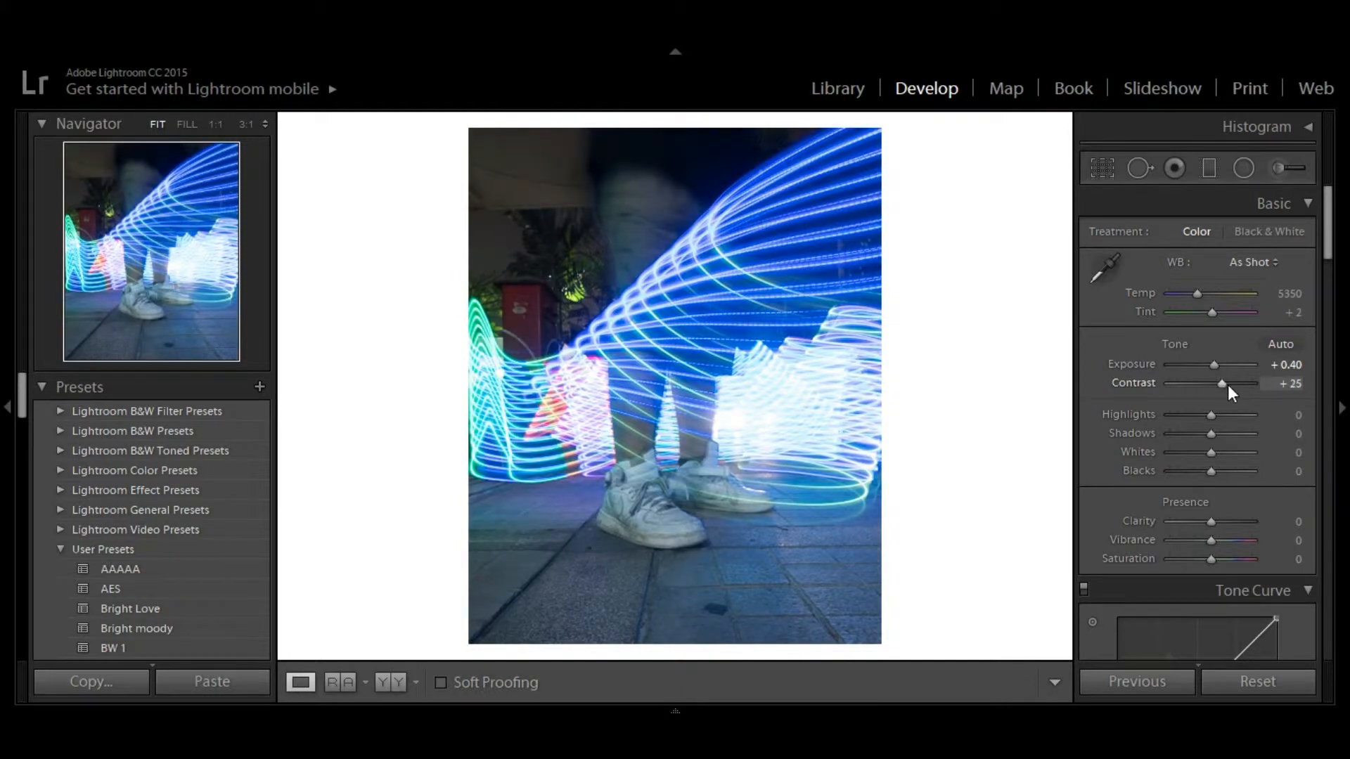
Step: Set Highlights to -100 and Shadows to +50
drag(1211, 415, 1136, 423)
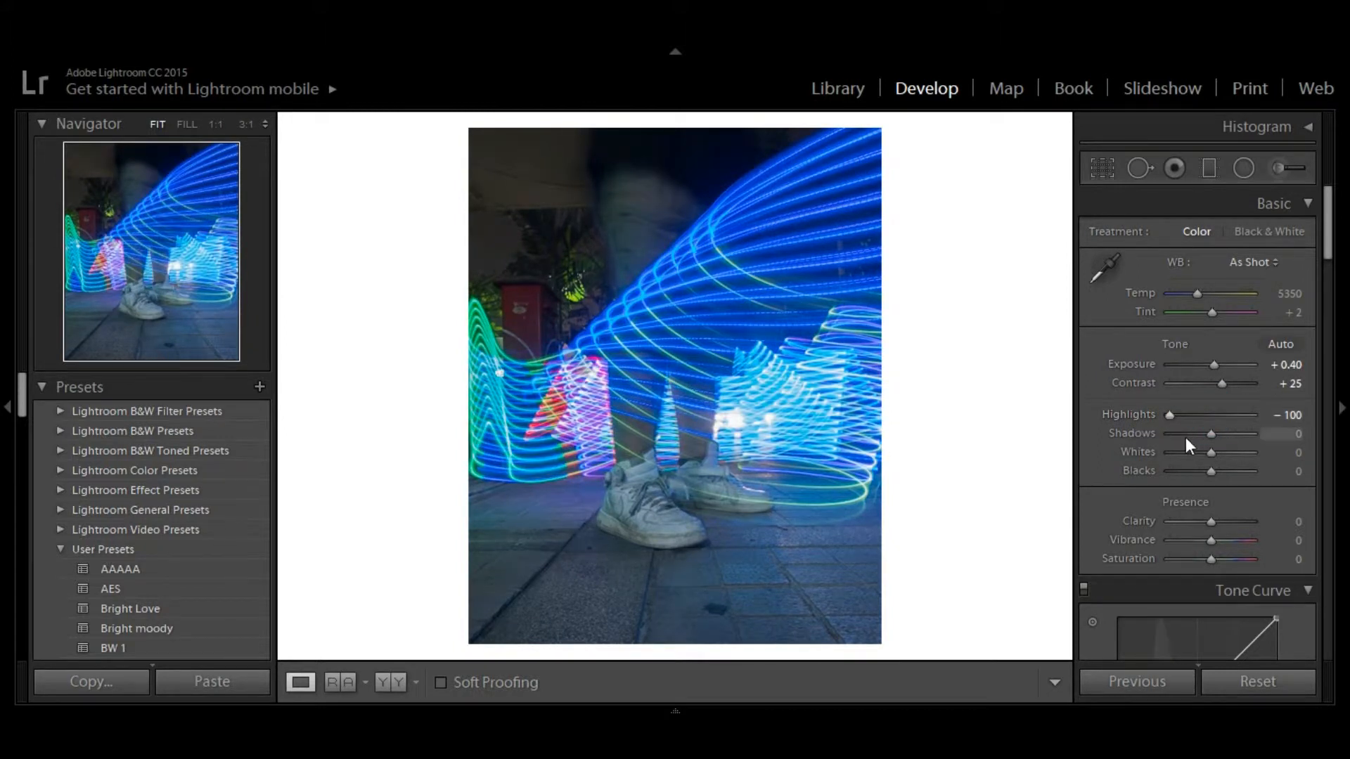
key(Up)
key(Up)
key(Up)
key(Up)
key(Up)
key(Up)
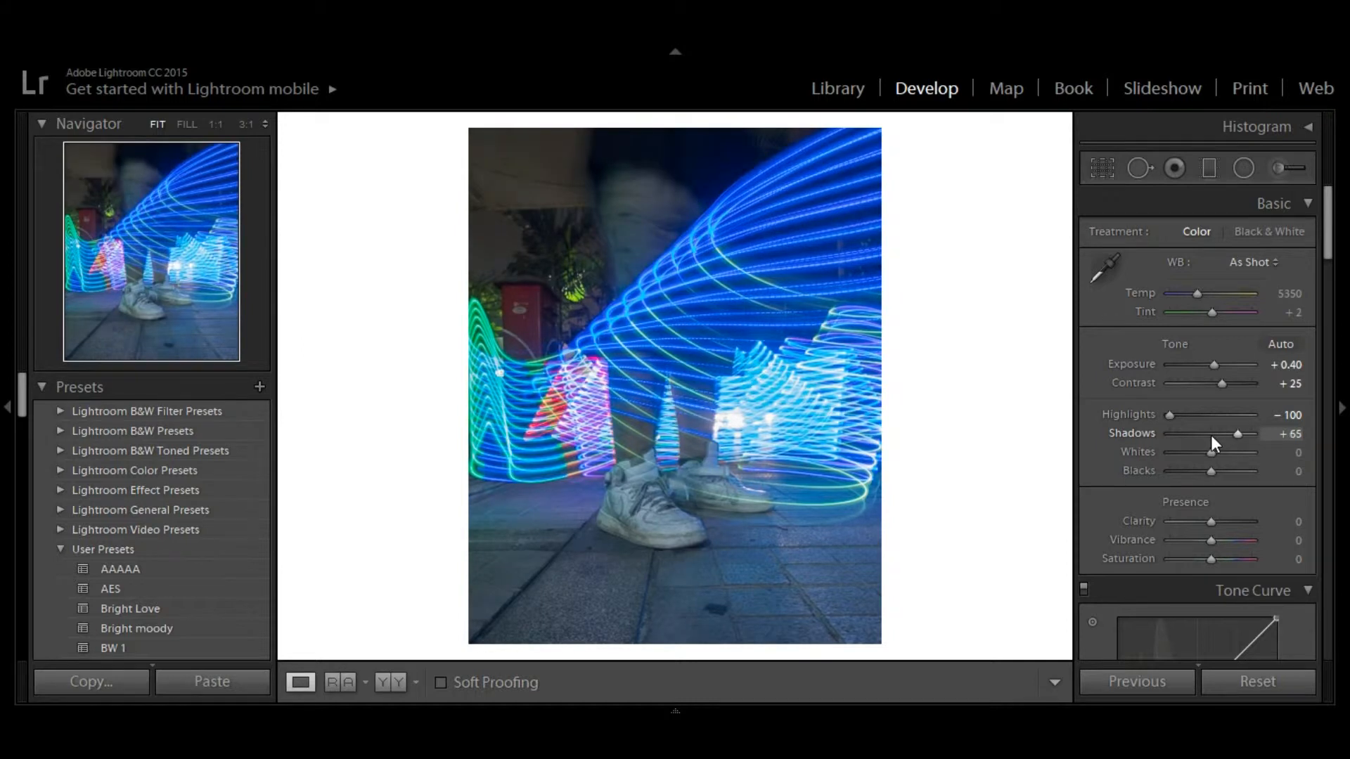
key(Down)
Step: Set Whites to -60 and Blacks to -40
drag(1209, 456, 1181, 454)
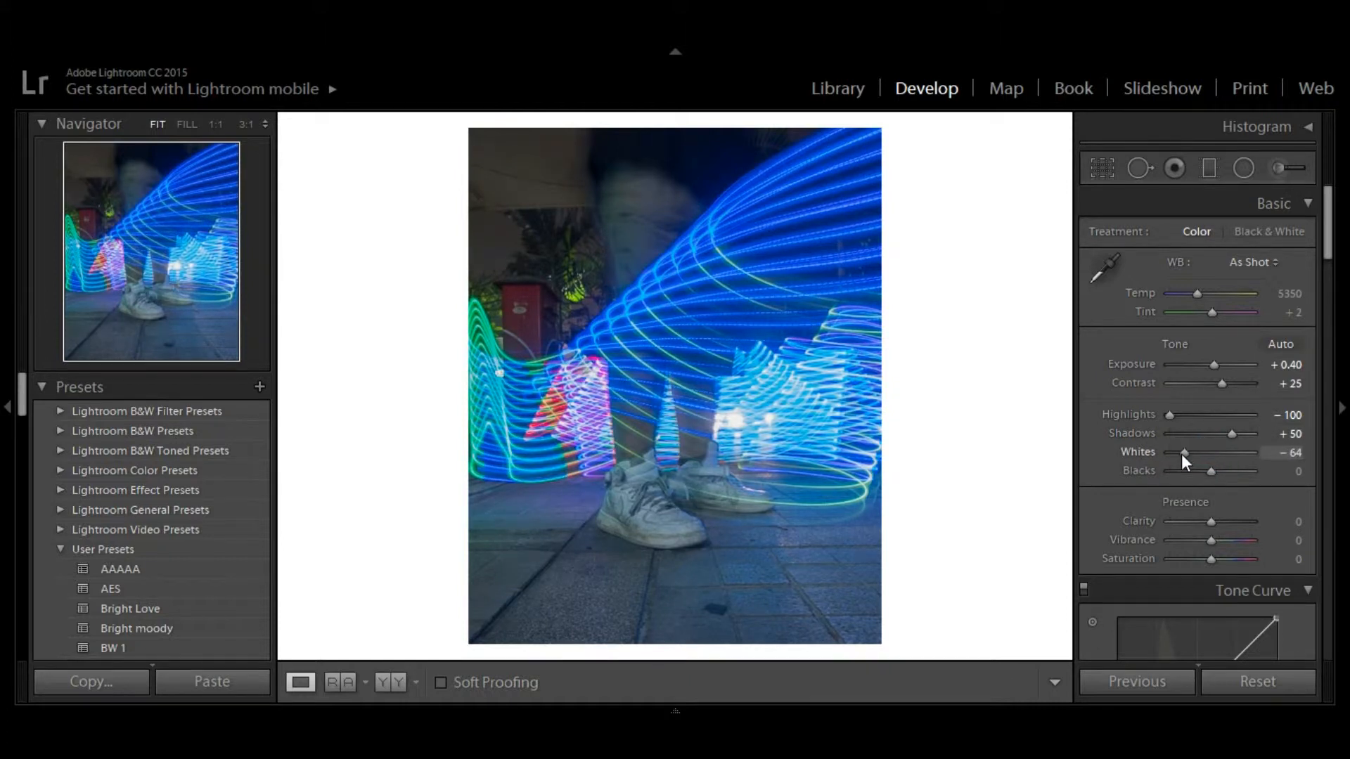
drag(1213, 478, 1197, 475)
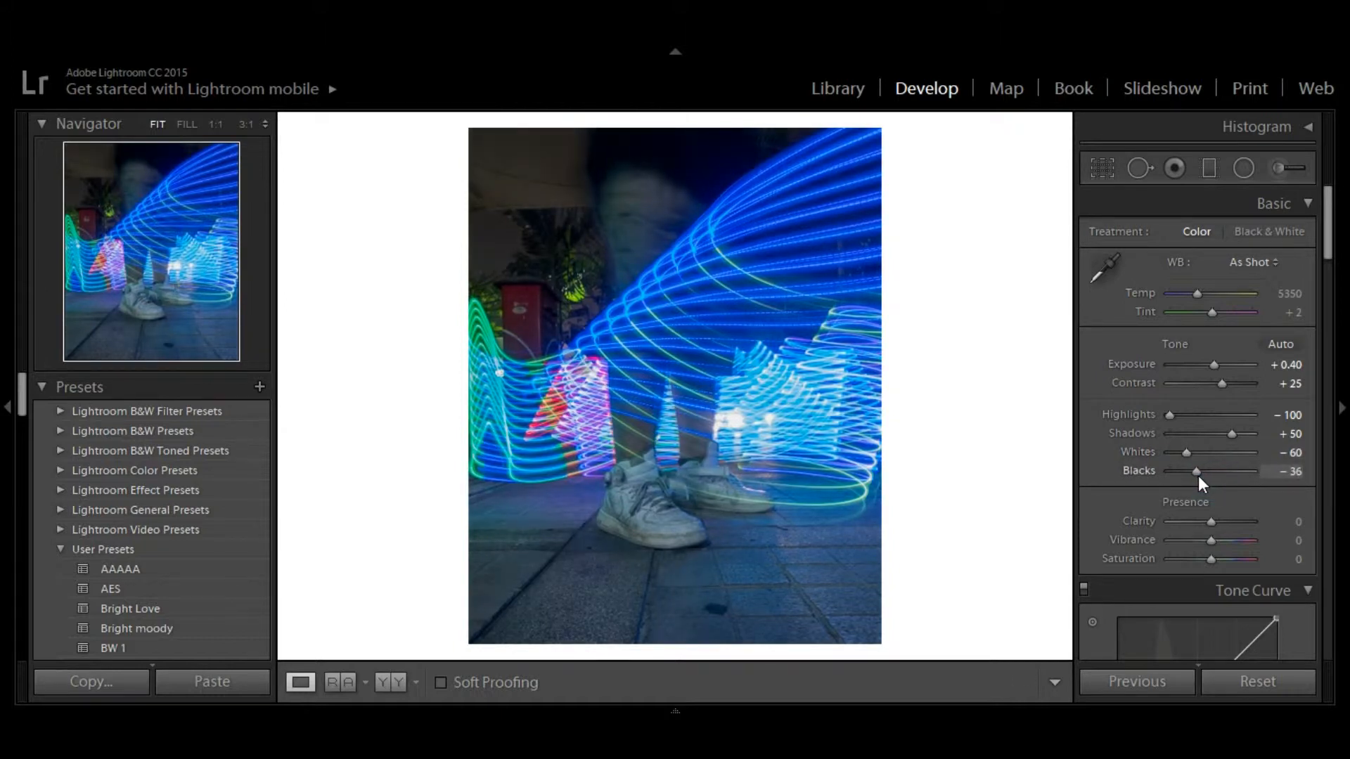
double_click(1200, 475)
key(Down)
key(Down)
key(Down)
key(Down)
key(Down)
key(Down)
key(Down)
key(Down)
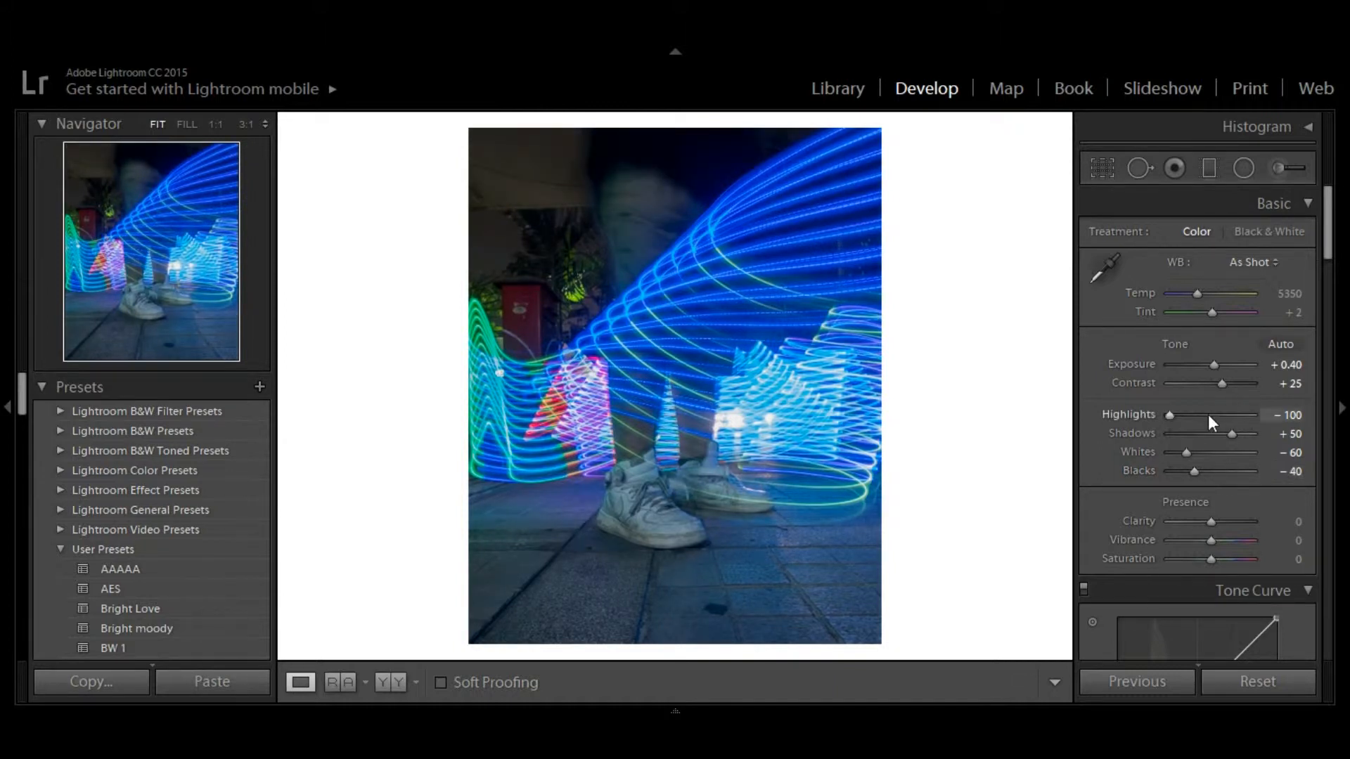
Step: Set Highlights to -29 and Clarity to +20
mouse_move(1211, 417)
mouse_down()
mouse_move(1230, 415)
mouse_move(1205, 418)
mouse_up()
mouse_move(1328, 237)
mouse_down()
mouse_move(1329, 290)
mouse_move(1329, 243)
mouse_up()
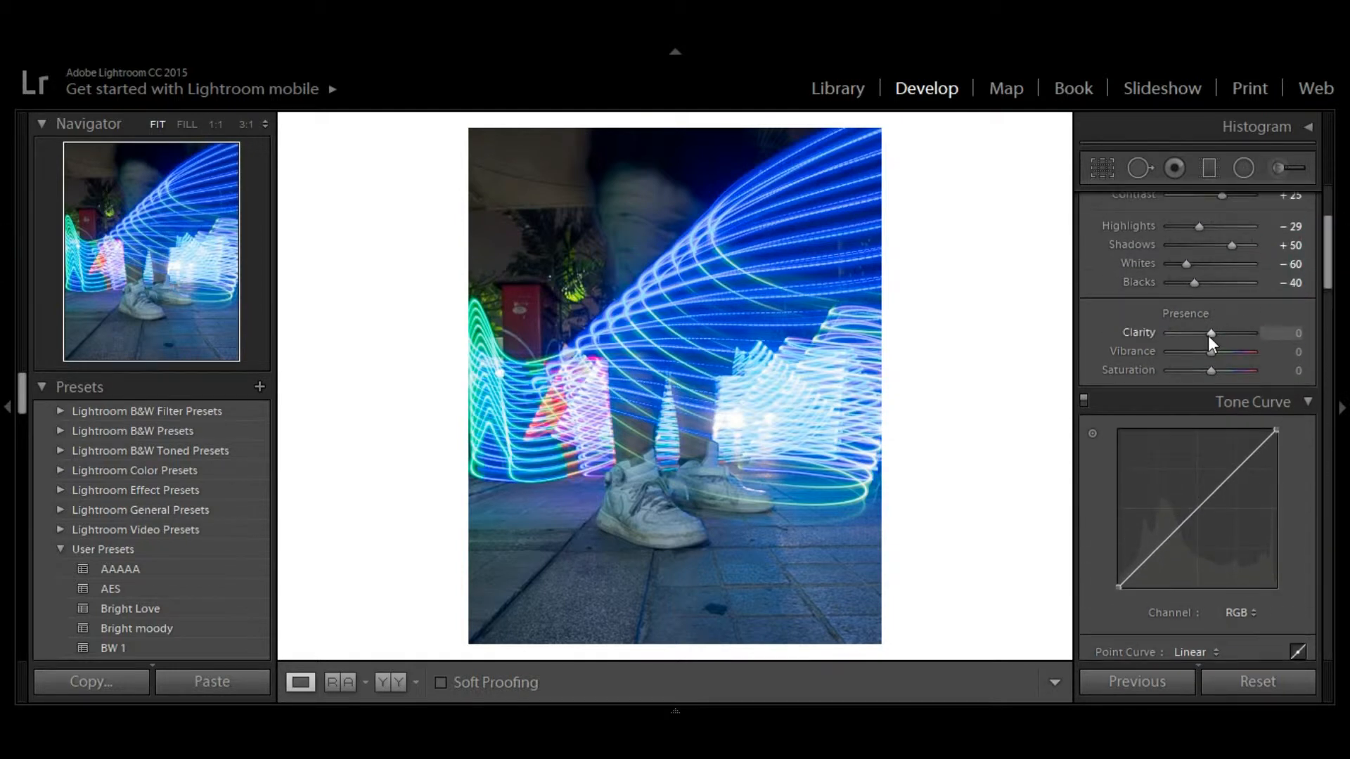
drag(1208, 336, 1314, 339)
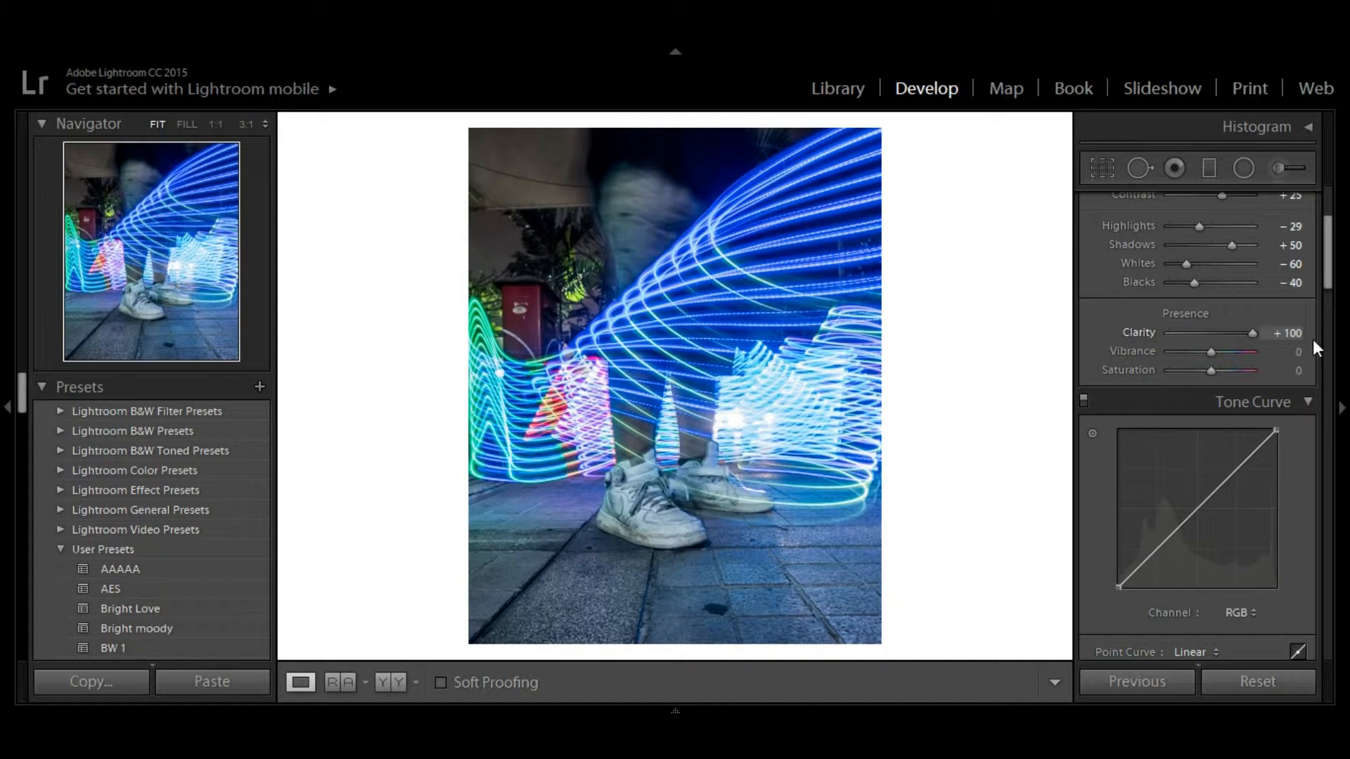
drag(1246, 335, 1220, 334)
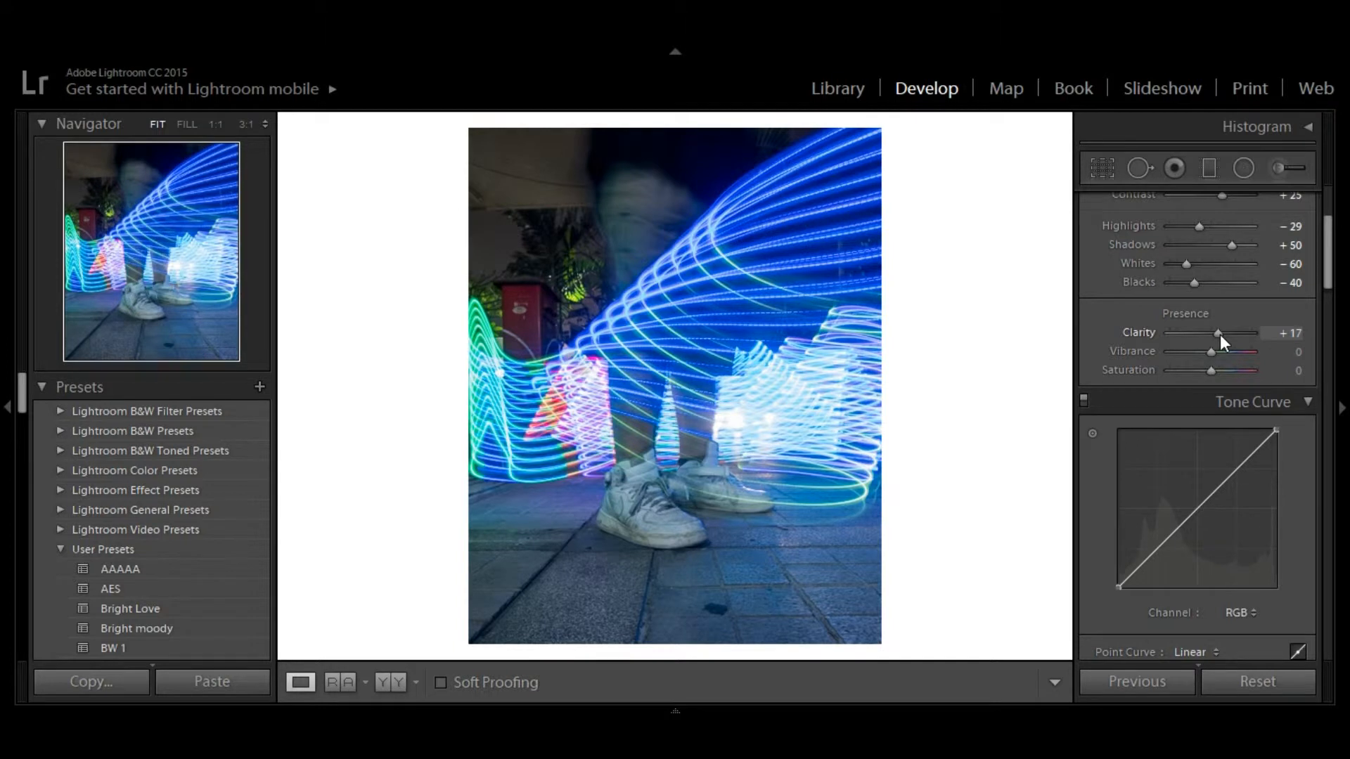
click(1220, 335)
Step: Set Vibrance to -25 and Saturation to +25
key(Down)
key(Down)
key(Down)
key(Down)
key(Down)
key(Down)
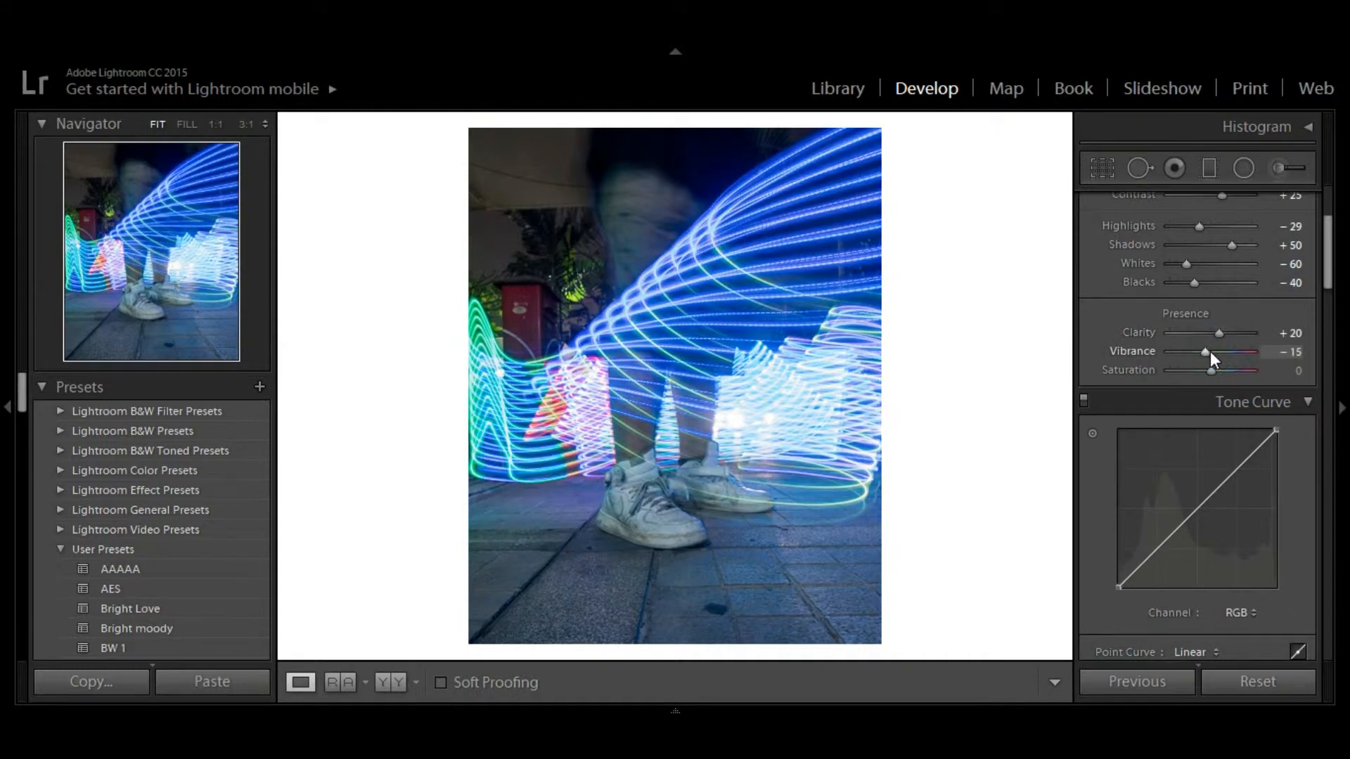
key(Up)
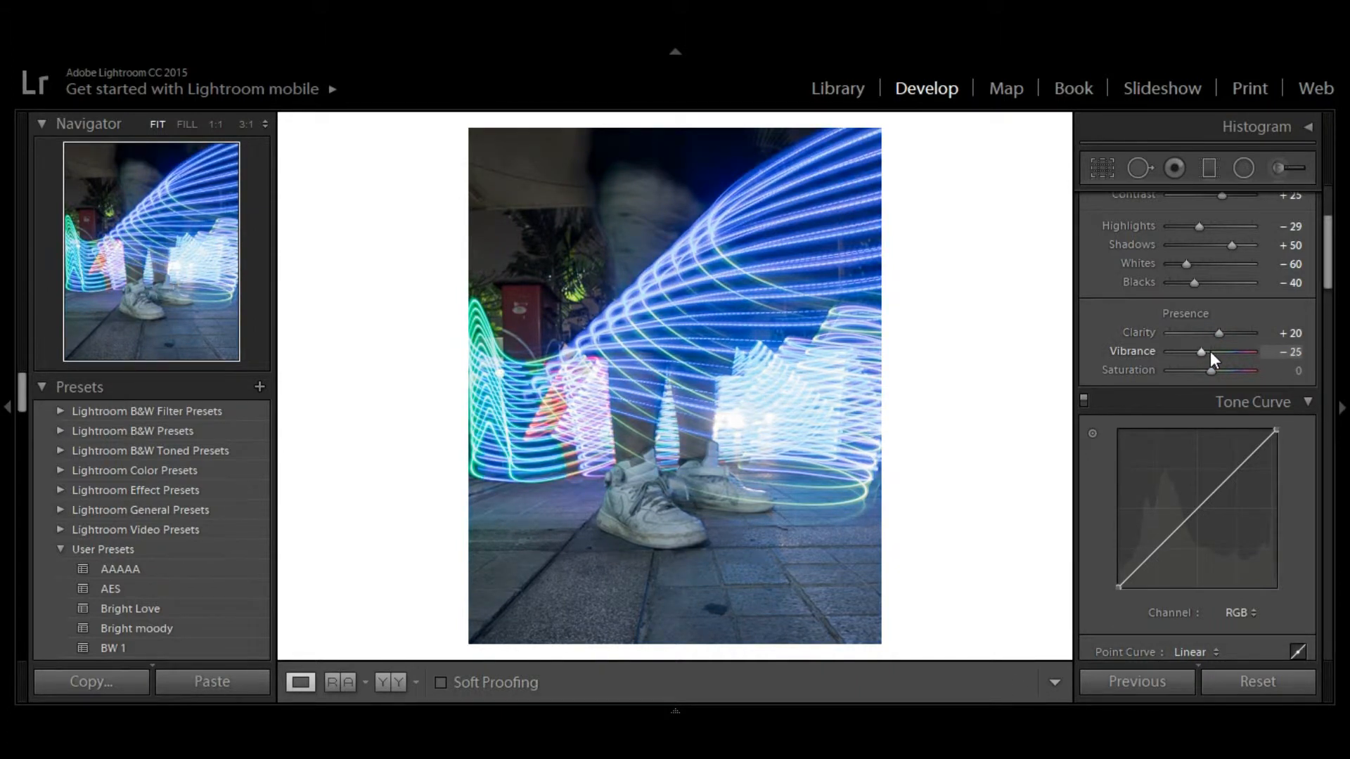
key(Up)
key(Up)
key(Up)
key(Up)
key(Up)
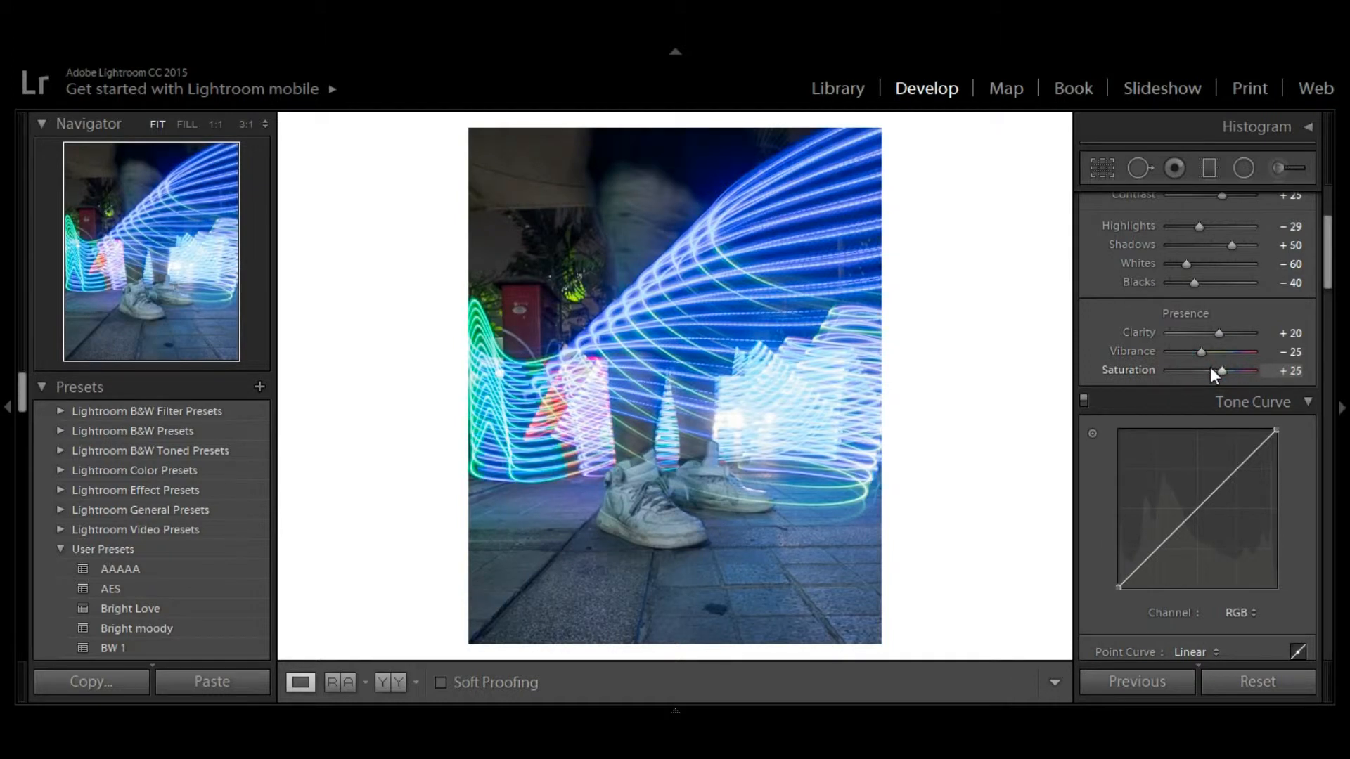
Step: Try a tighter 4 x 5 crop around the sneakers and the surrounding light trails
click(1100, 166)
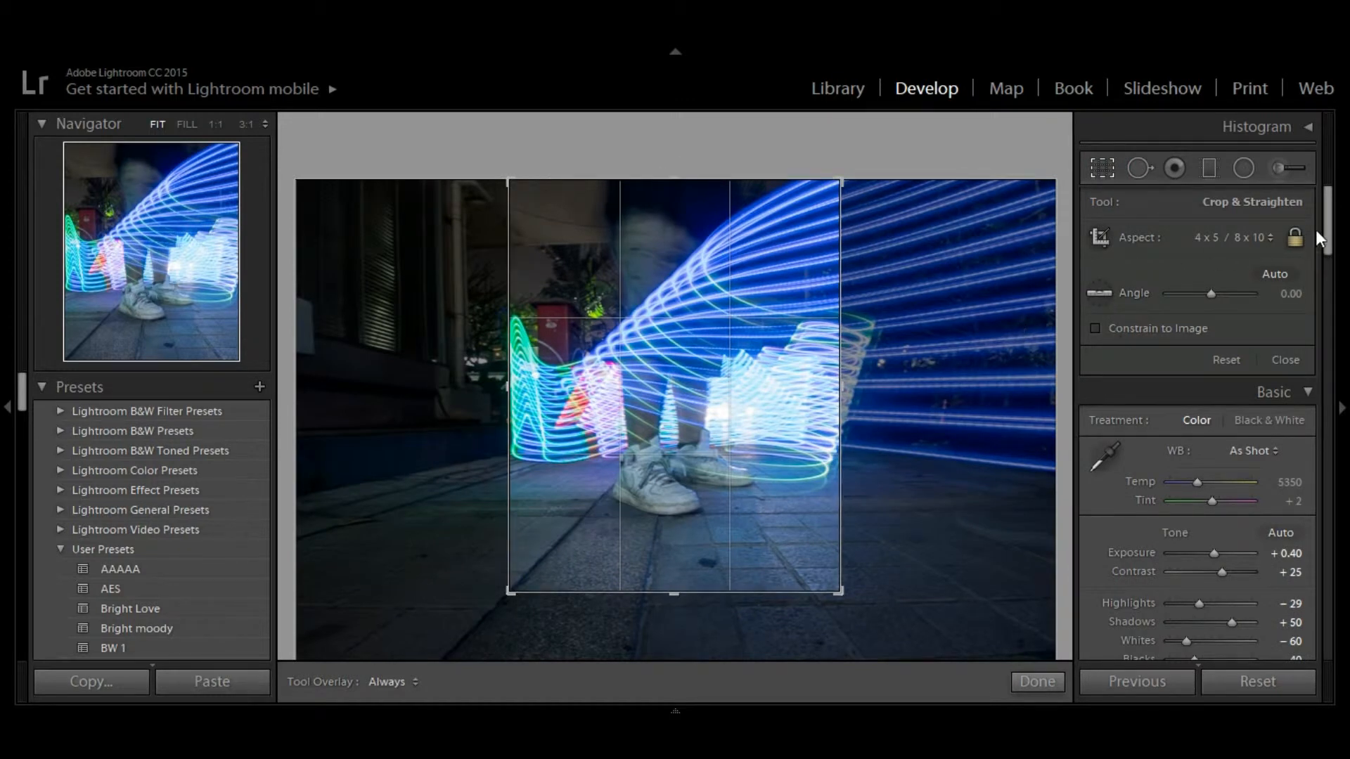
click(1250, 236)
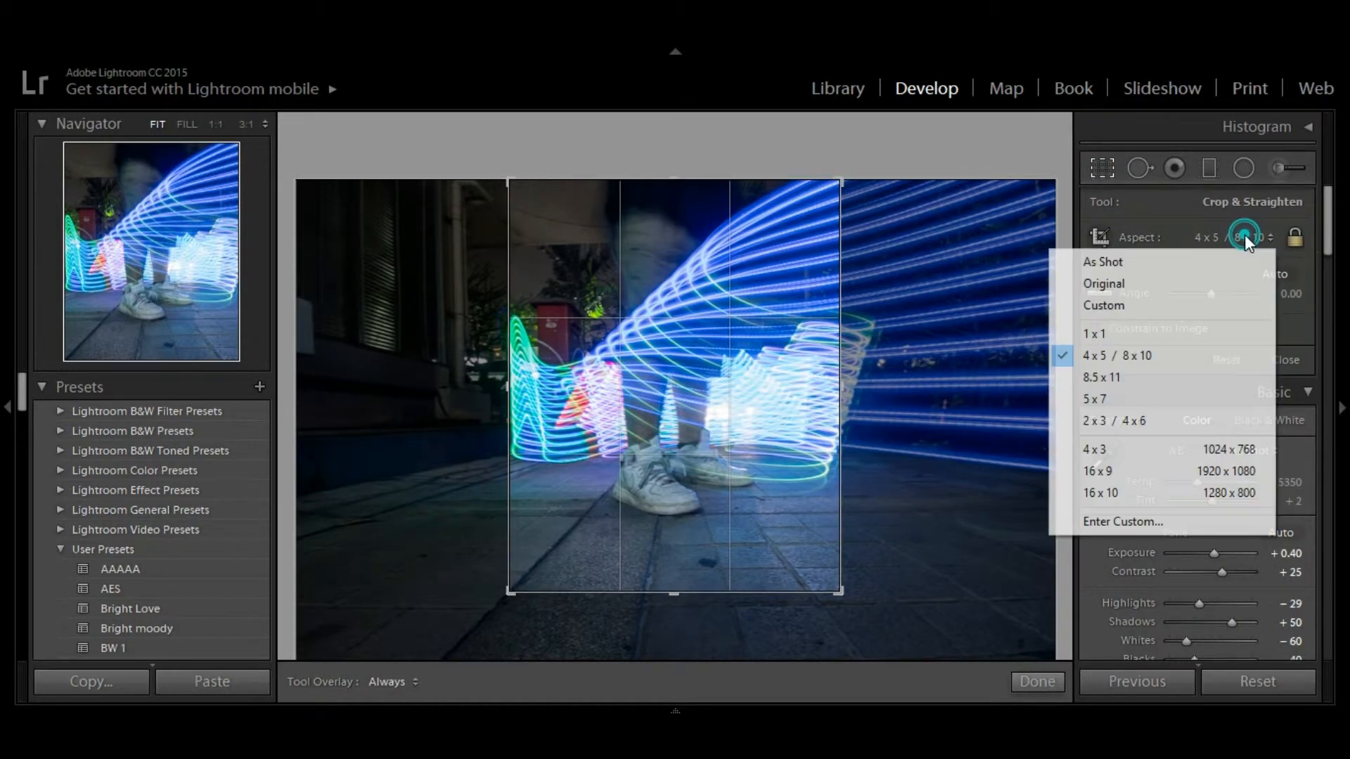
click(1171, 306)
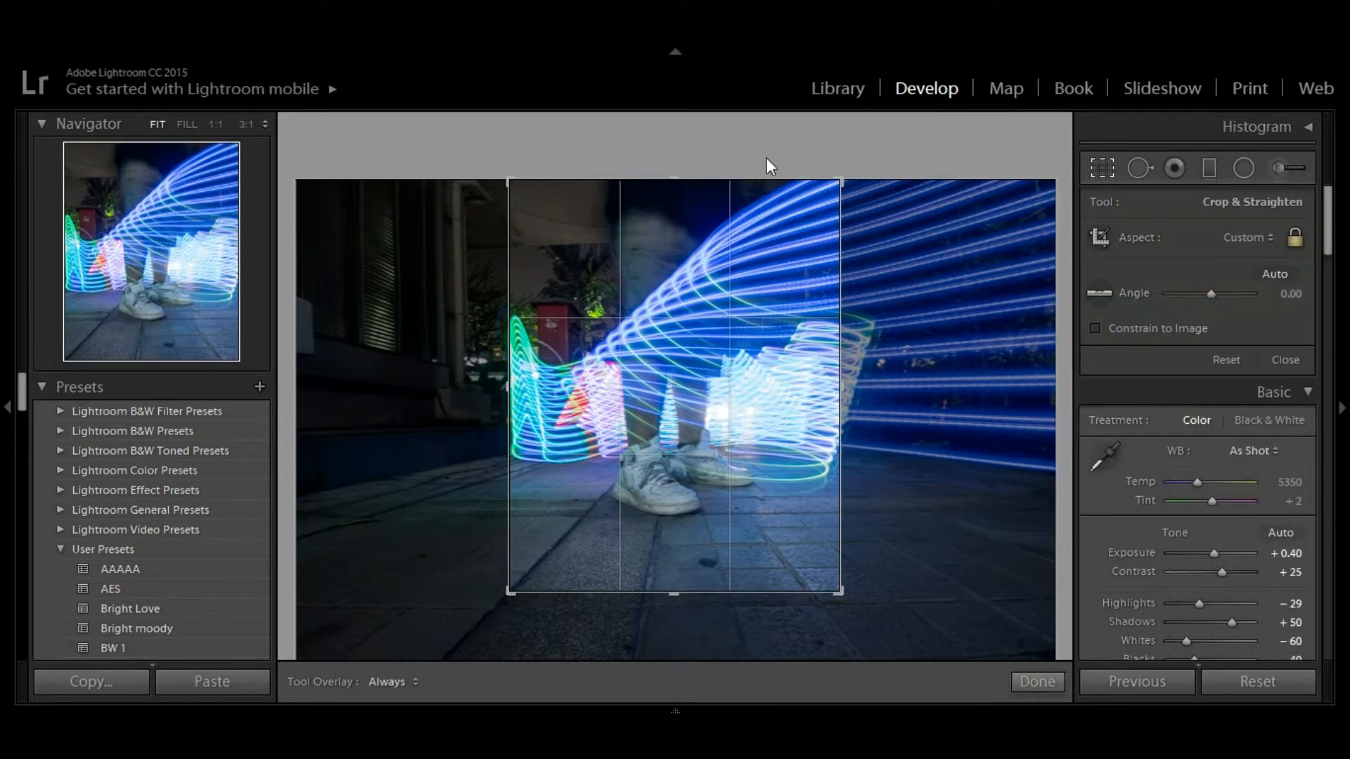
drag(745, 172, 745, 208)
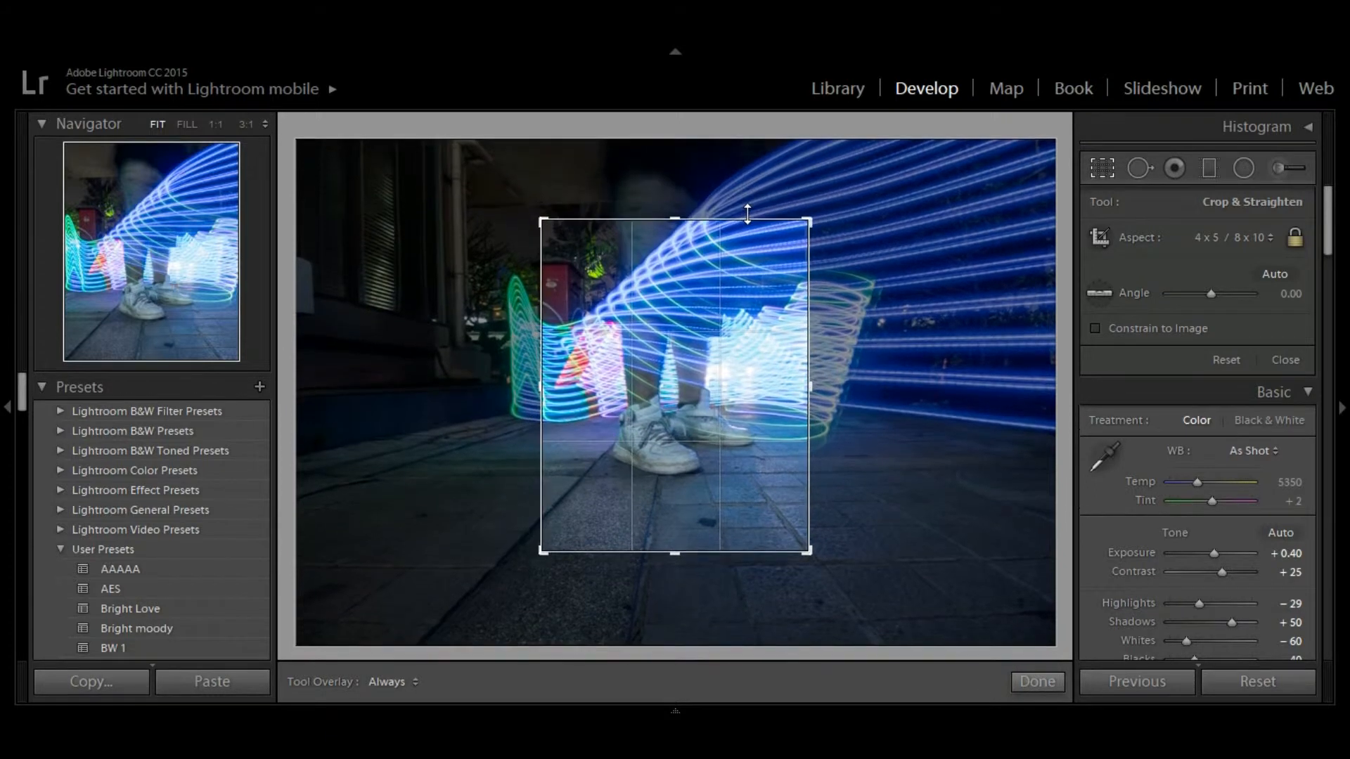
drag(738, 273, 741, 296)
drag(727, 214, 725, 232)
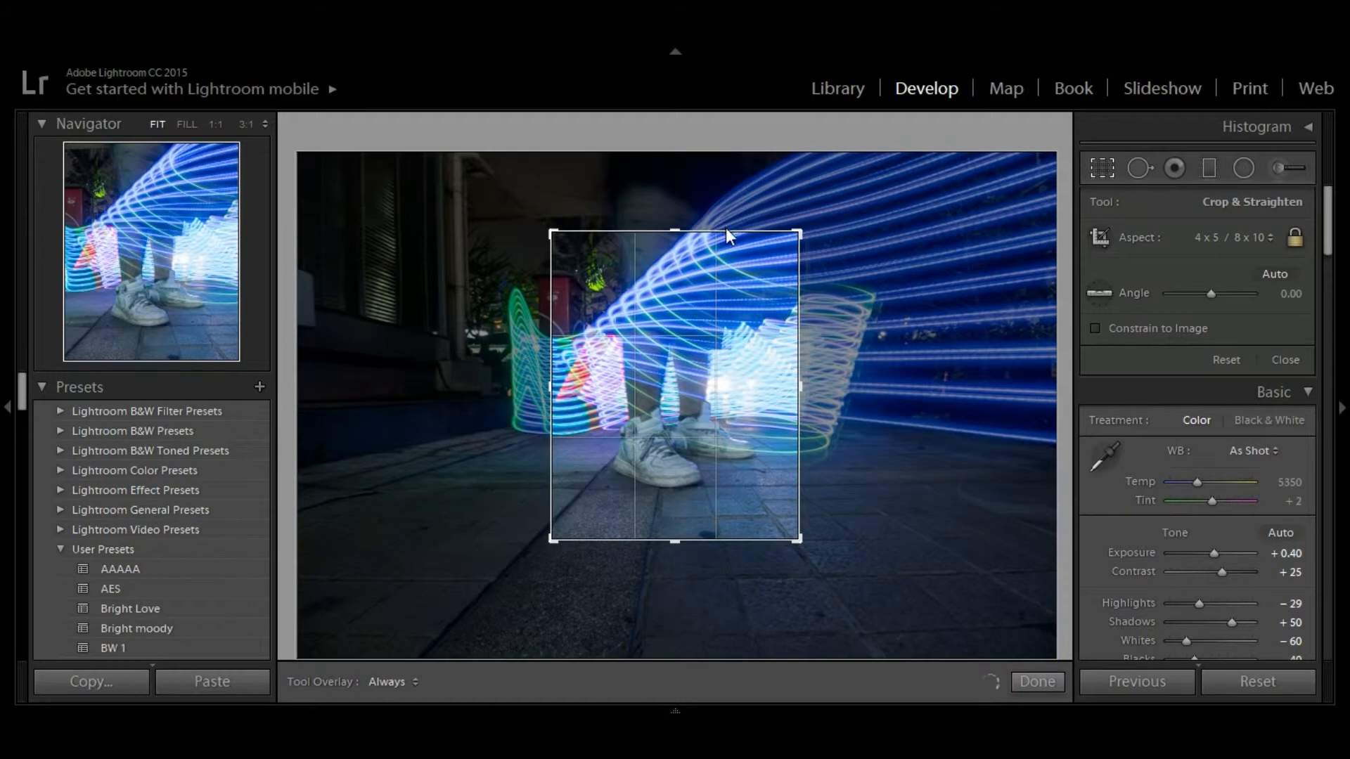
drag(727, 330, 727, 343)
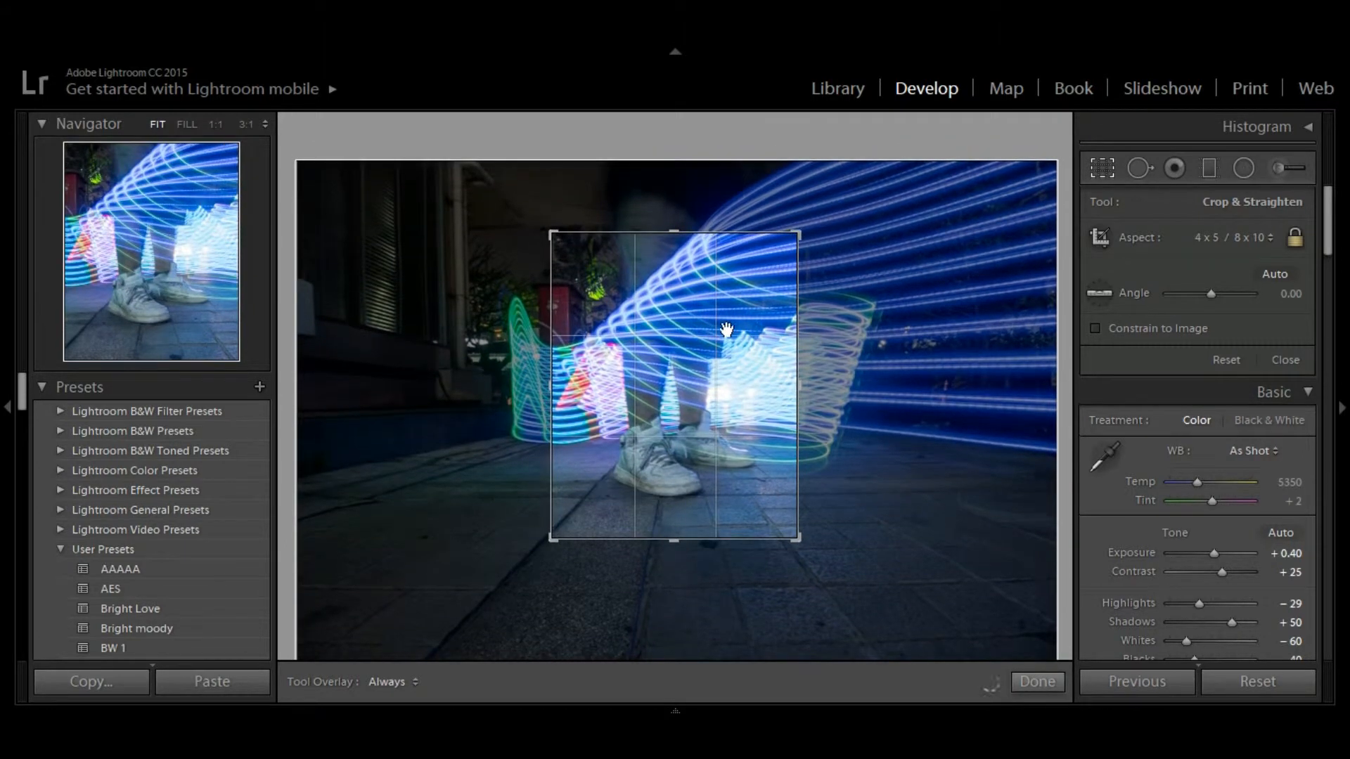
drag(715, 407, 724, 362)
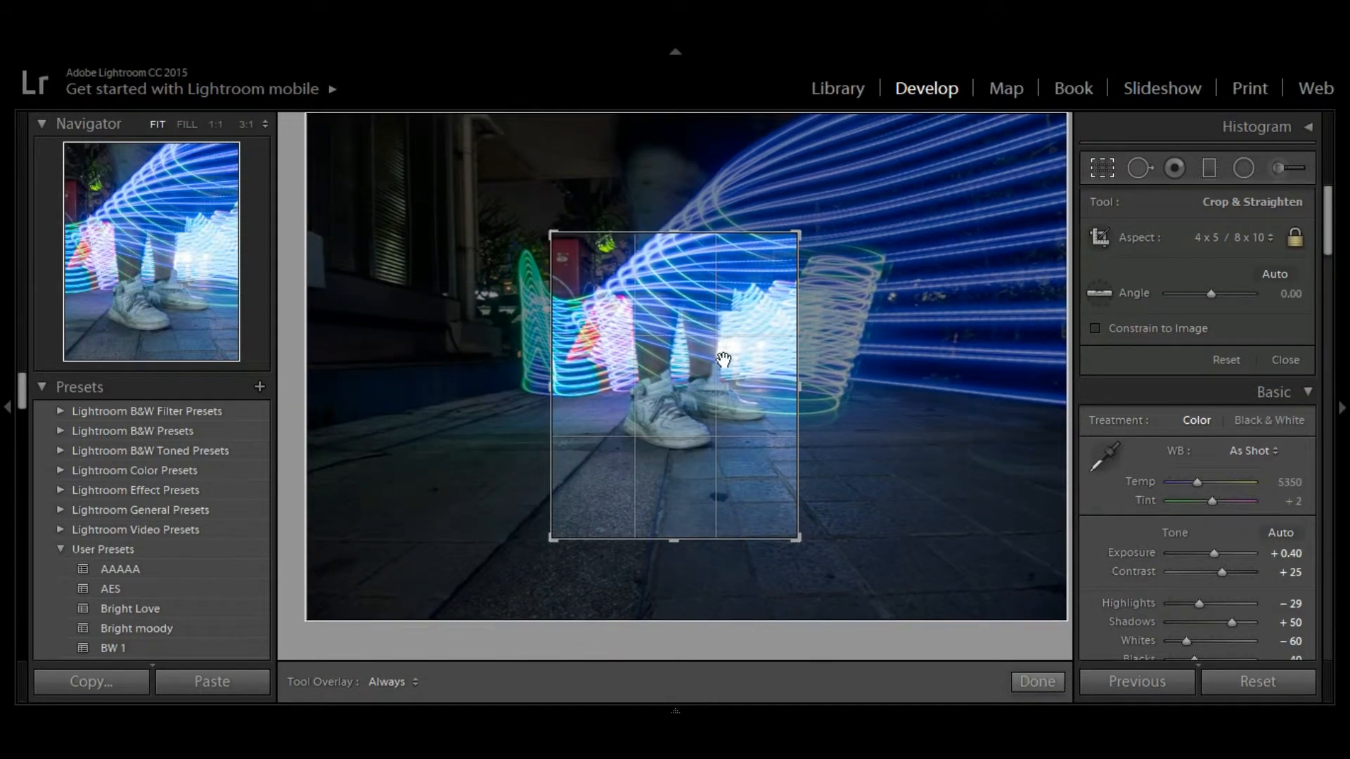
drag(618, 540, 612, 566)
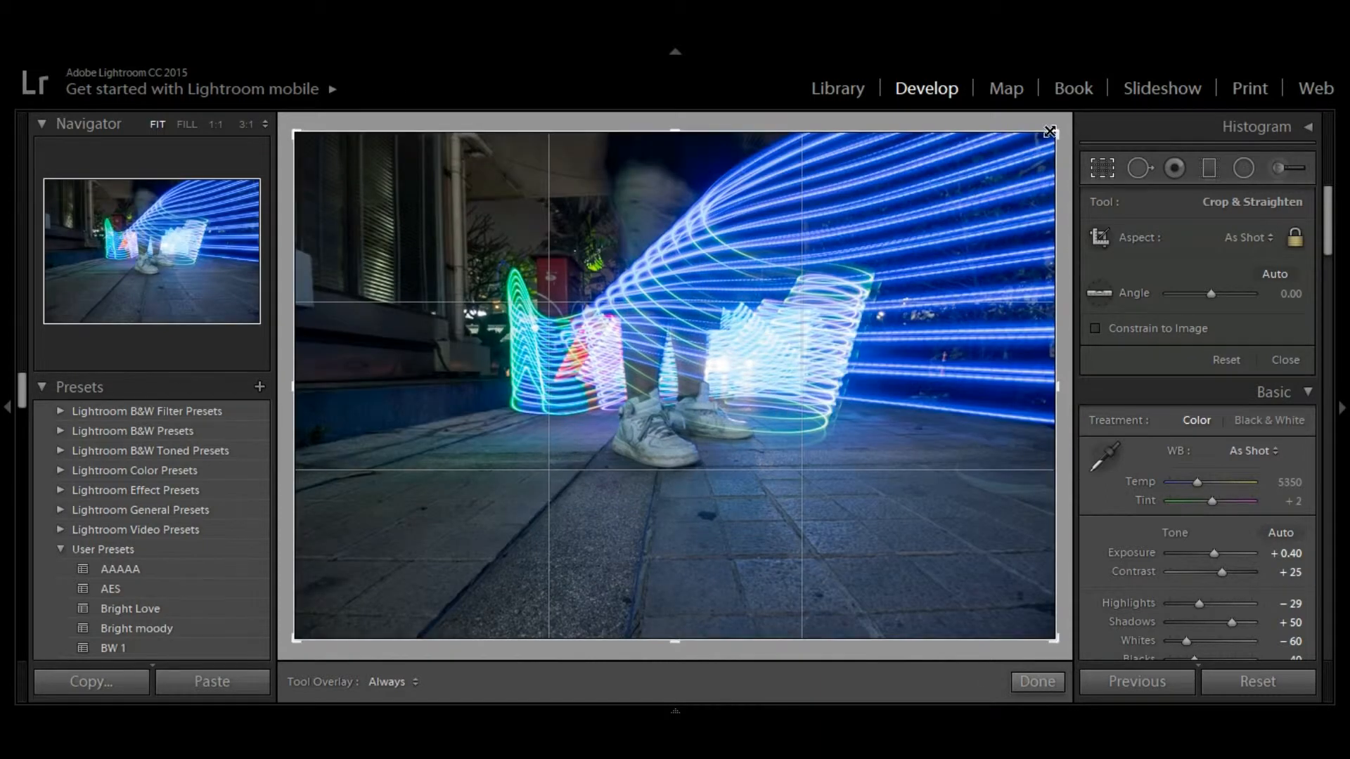
Step: Crop the full image to a portrait frame at the original aspect ratio around the legs and sneakers, and apply it
drag(1048, 131, 944, 185)
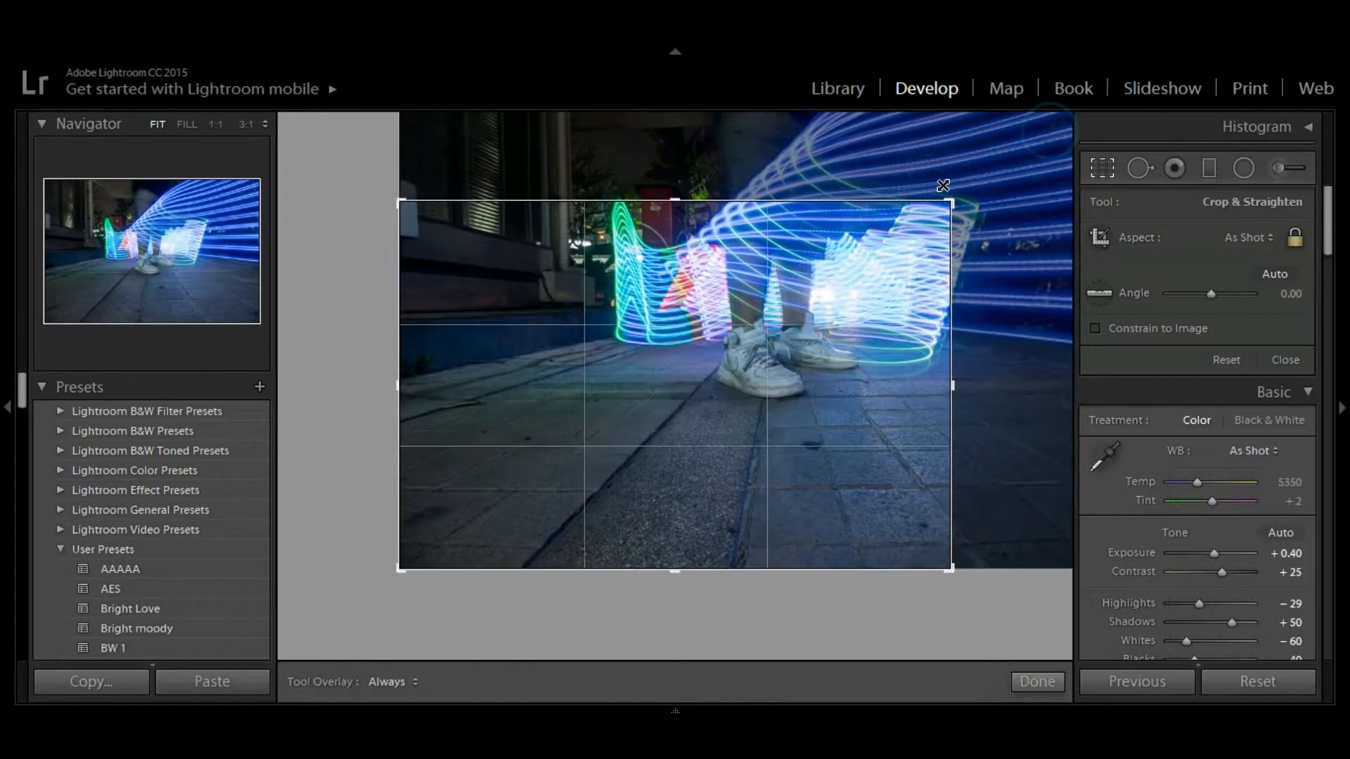
key(x)
drag(752, 310, 639, 384)
drag(552, 421, 497, 407)
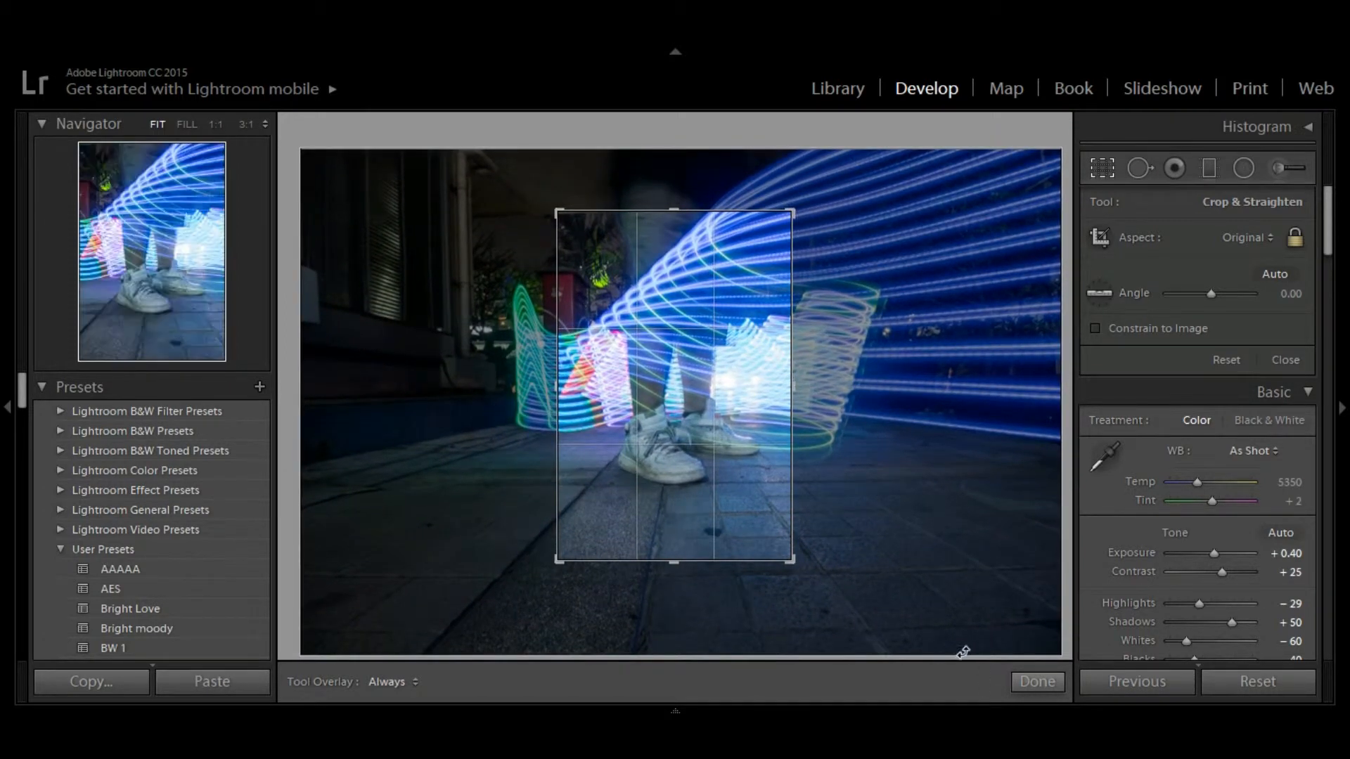
mouse_move(1043, 694)
click(1036, 682)
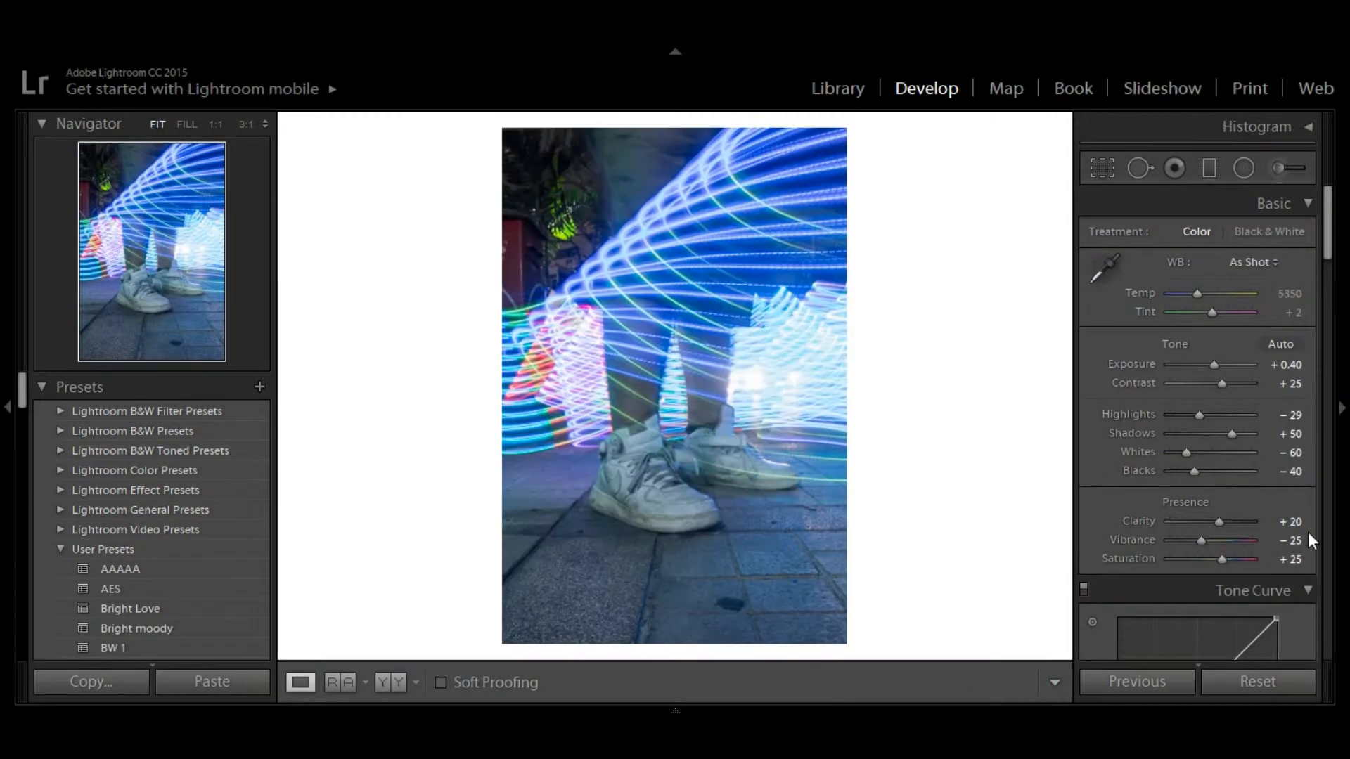
Step: Add a shadow point and a midtone point at about 50.2 / 49.8 % on the RGB point curve
scroll(1325, 520, down, 5)
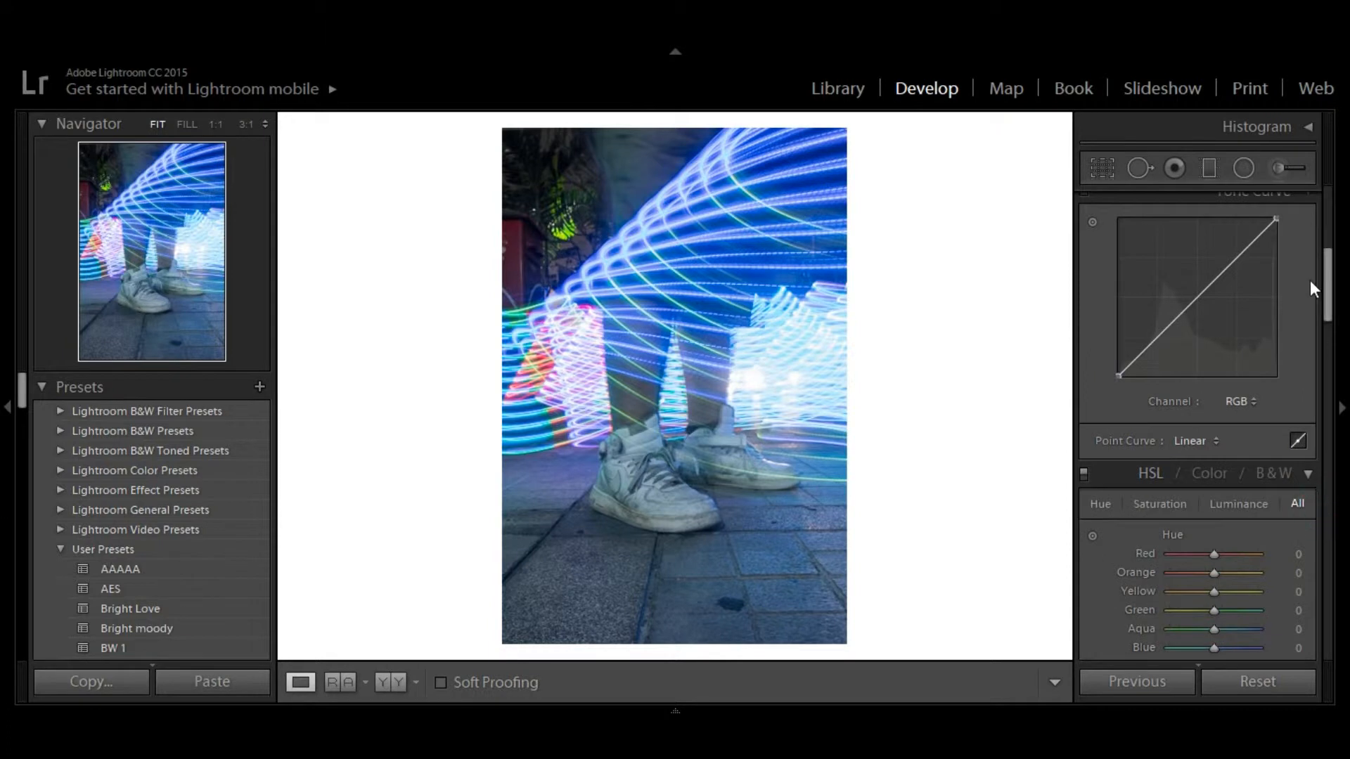
click(1158, 337)
click(1199, 301)
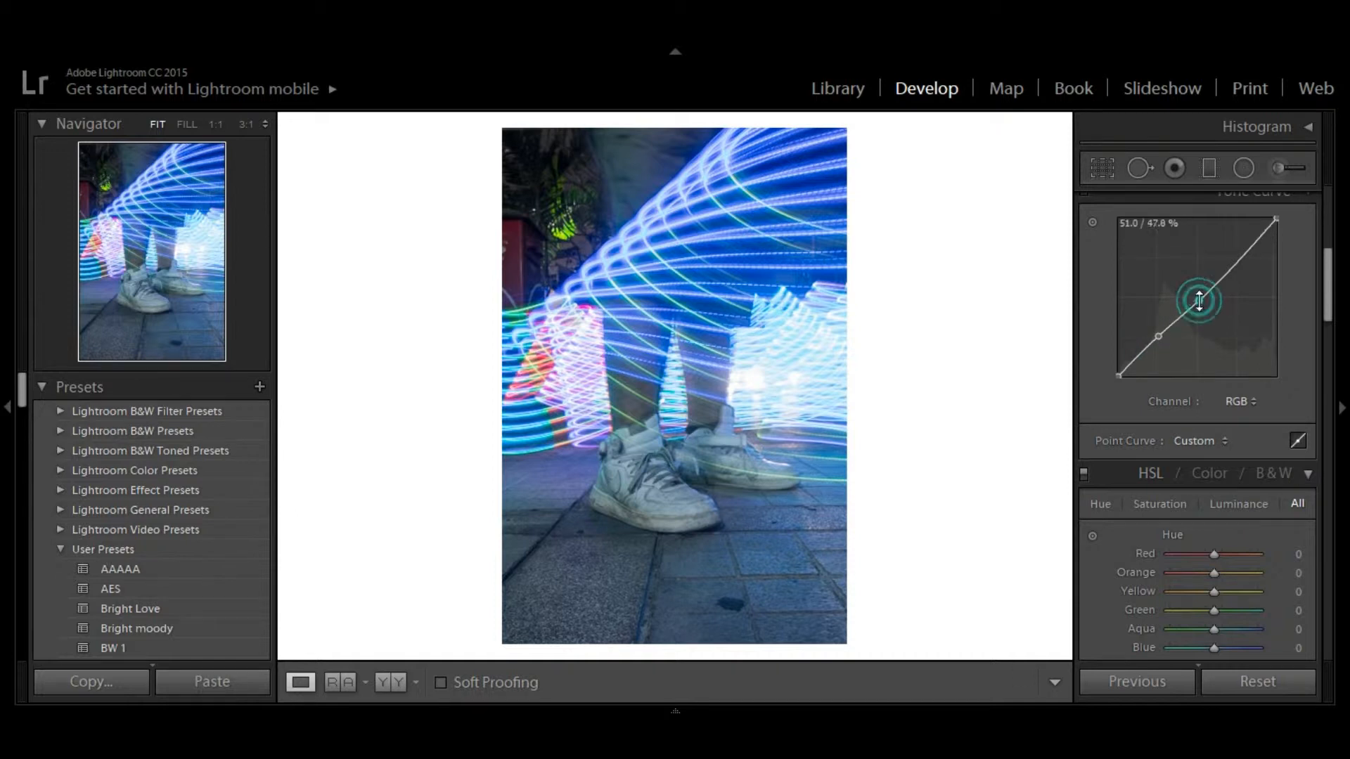
key(ctrl+z)
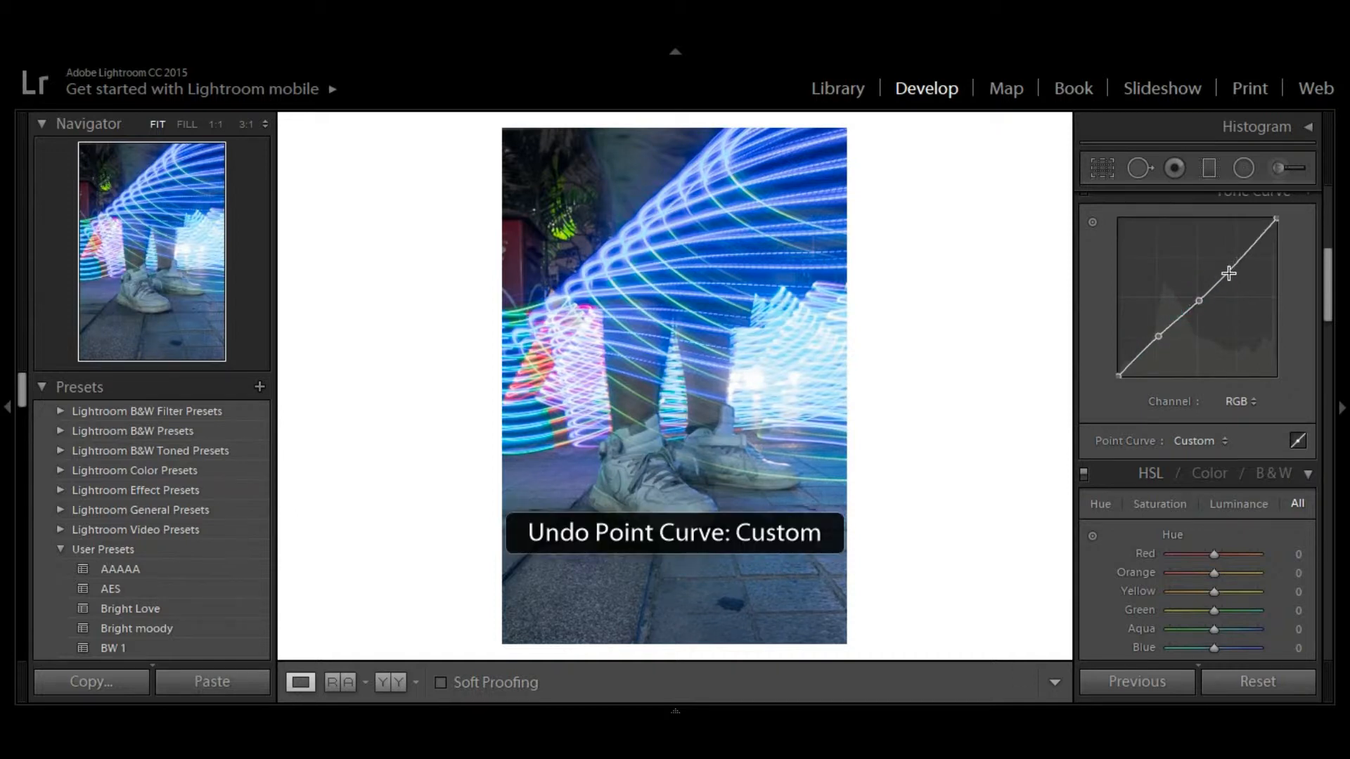
click(1199, 299)
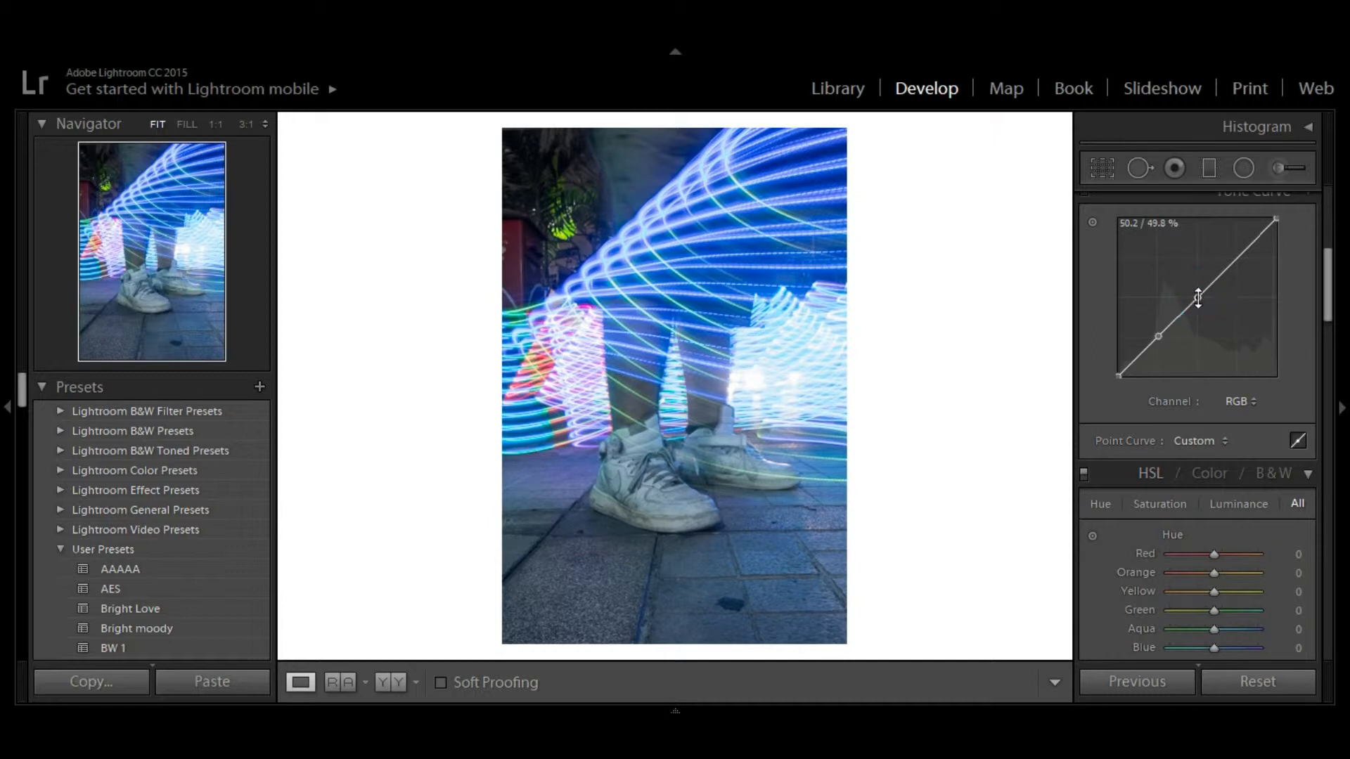
Step: Shape the RGB curve into a faded S: add a highlight point, lower the white end and shadows, raise the midtones and black end
click(1234, 259)
drag(1277, 220, 1235, 260)
drag(1197, 301, 1193, 294)
drag(1158, 348, 1158, 348)
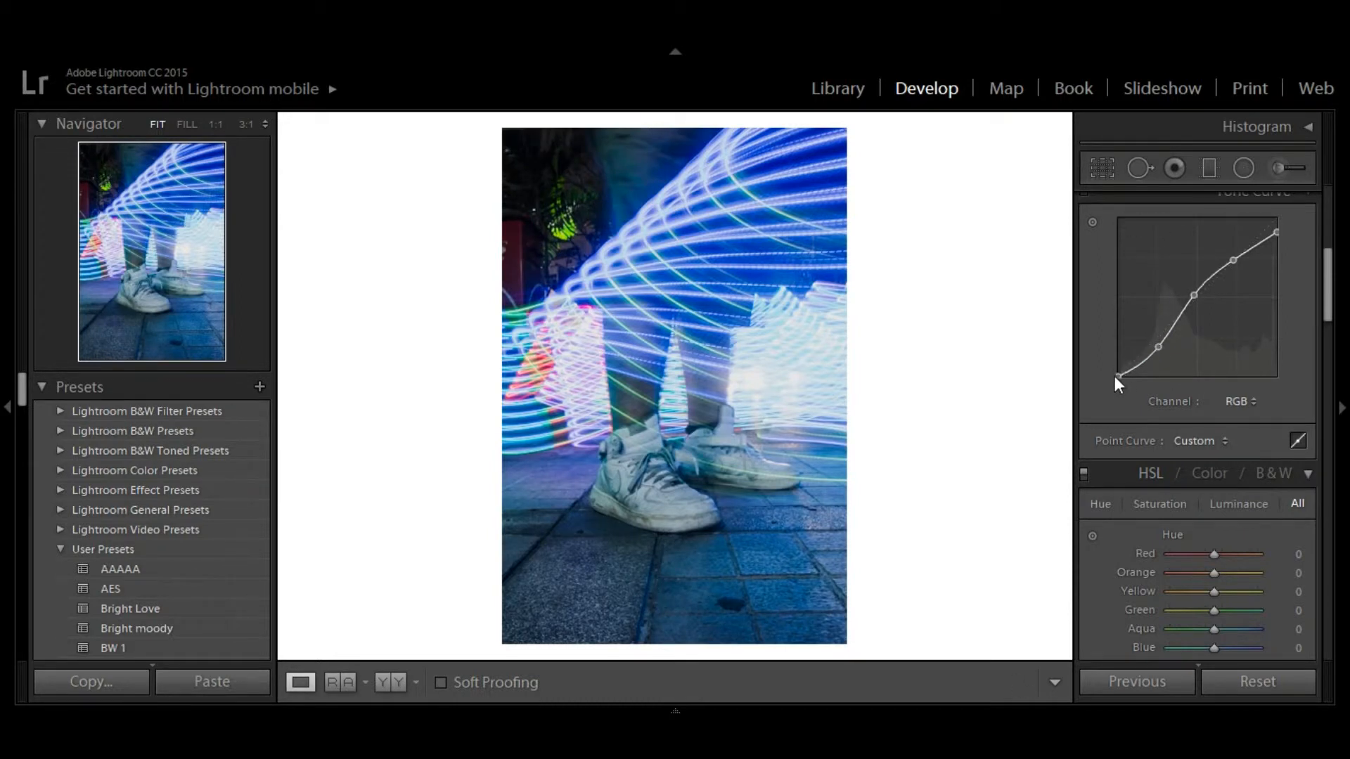
drag(1114, 375, 1105, 369)
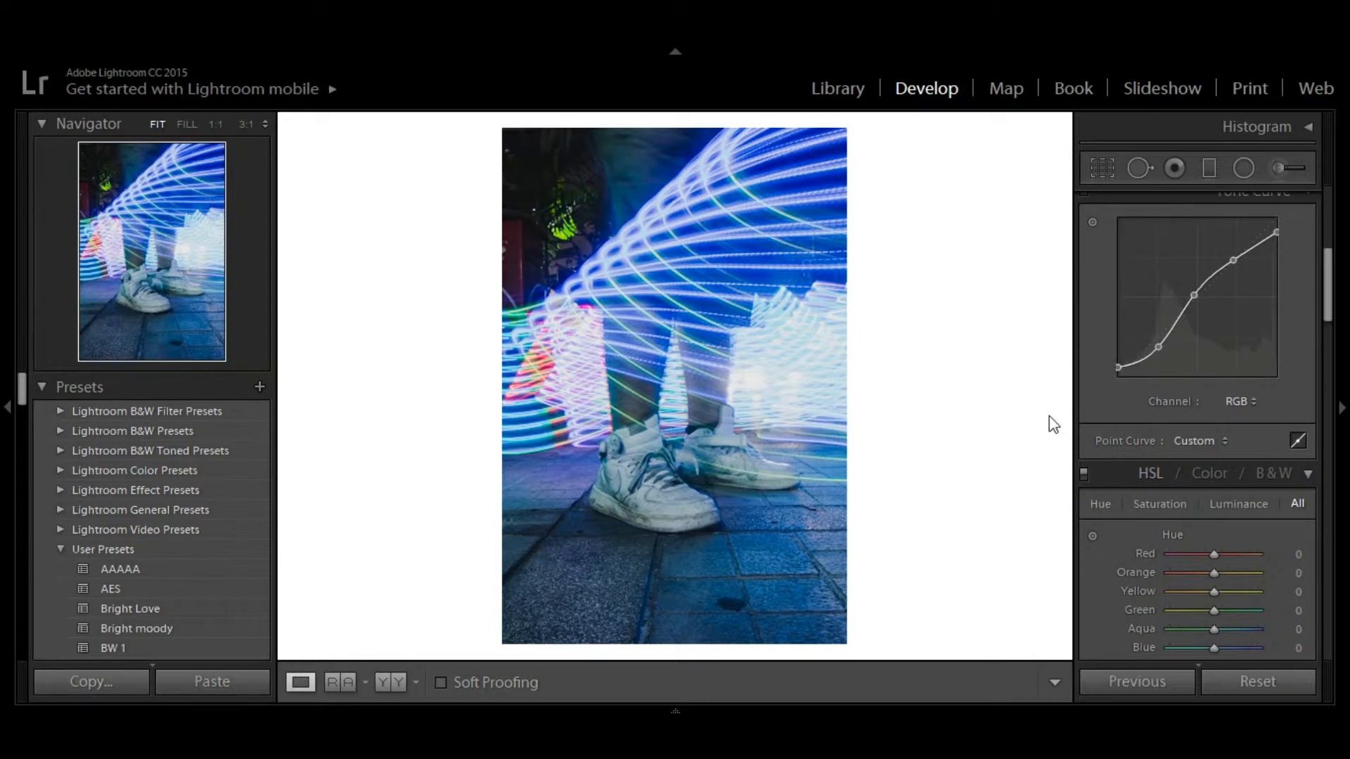
drag(618, 521, 720, 444)
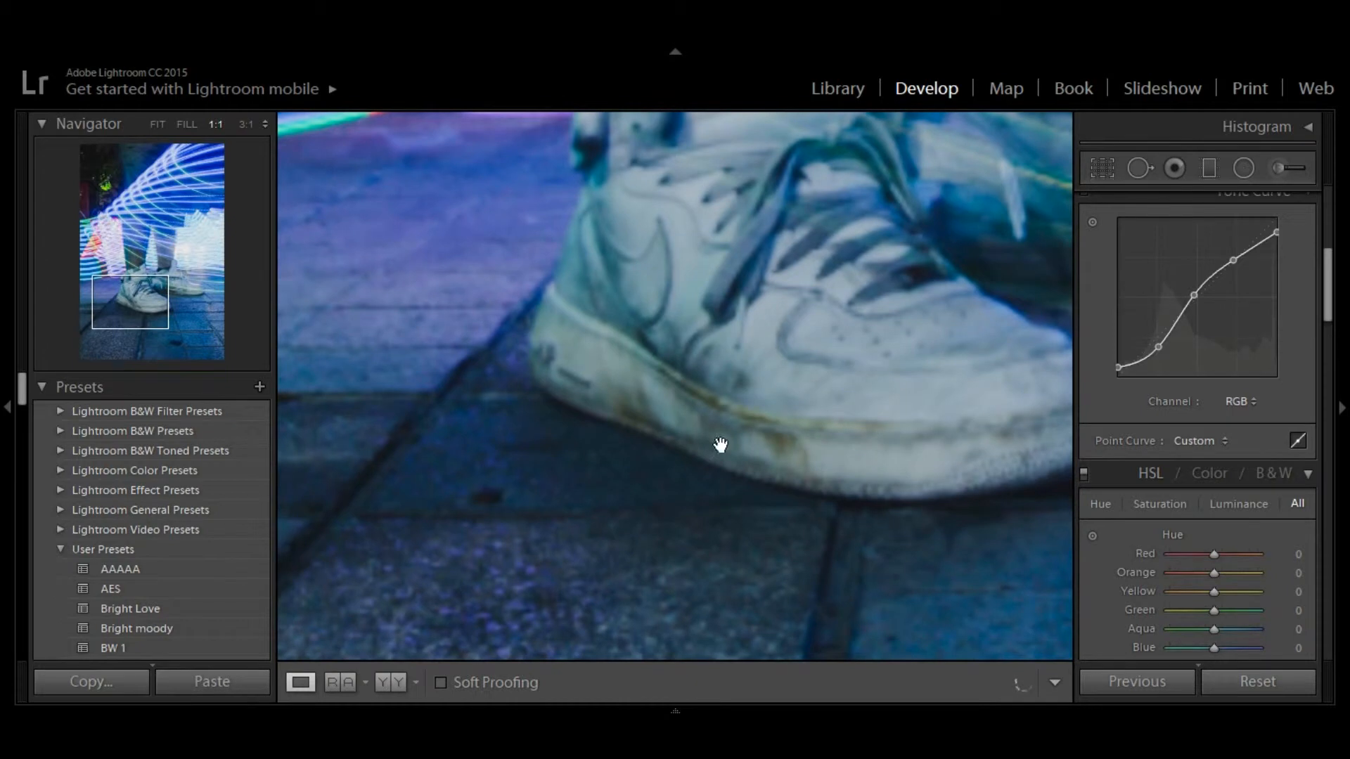
click(771, 439)
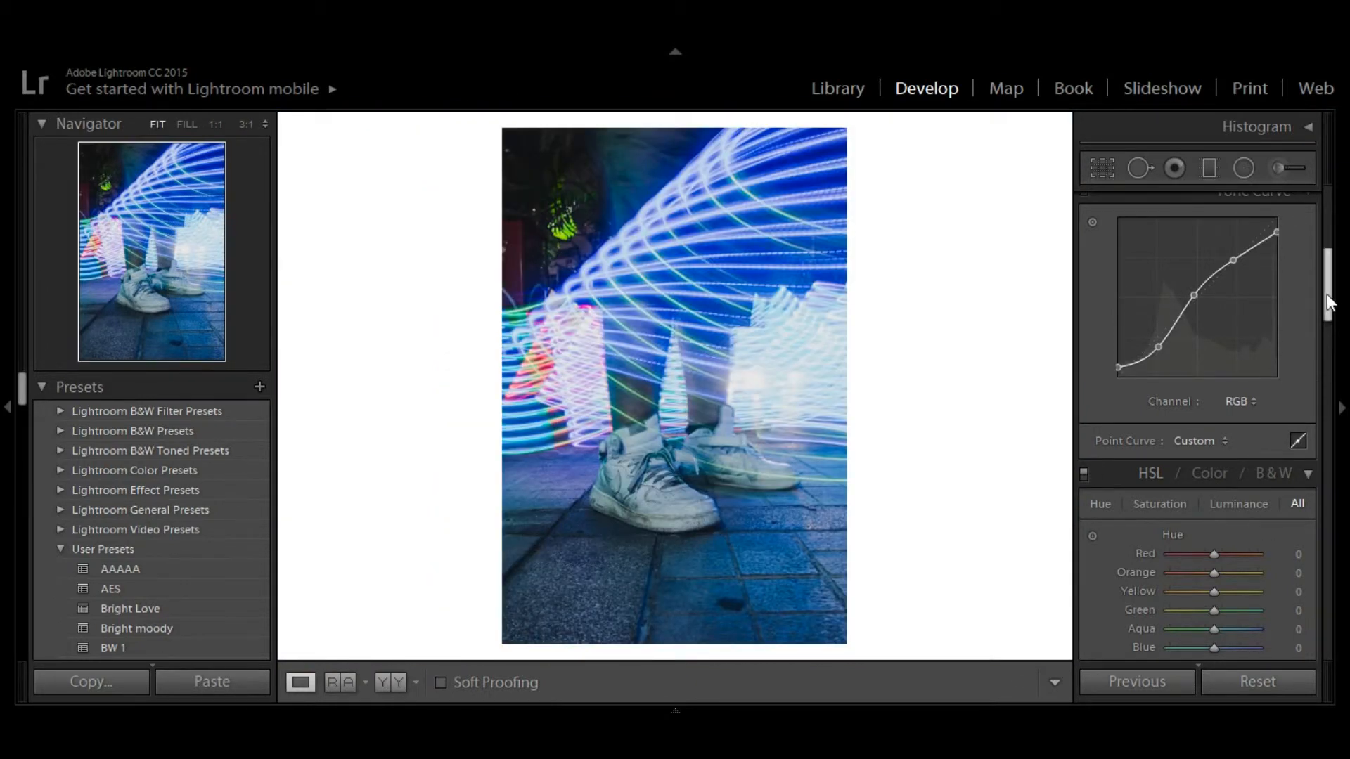
Step: Set the HSL hue of Red to -40 and Orange to -11, leaving Yellow at its default
drag(1327, 293, 1327, 317)
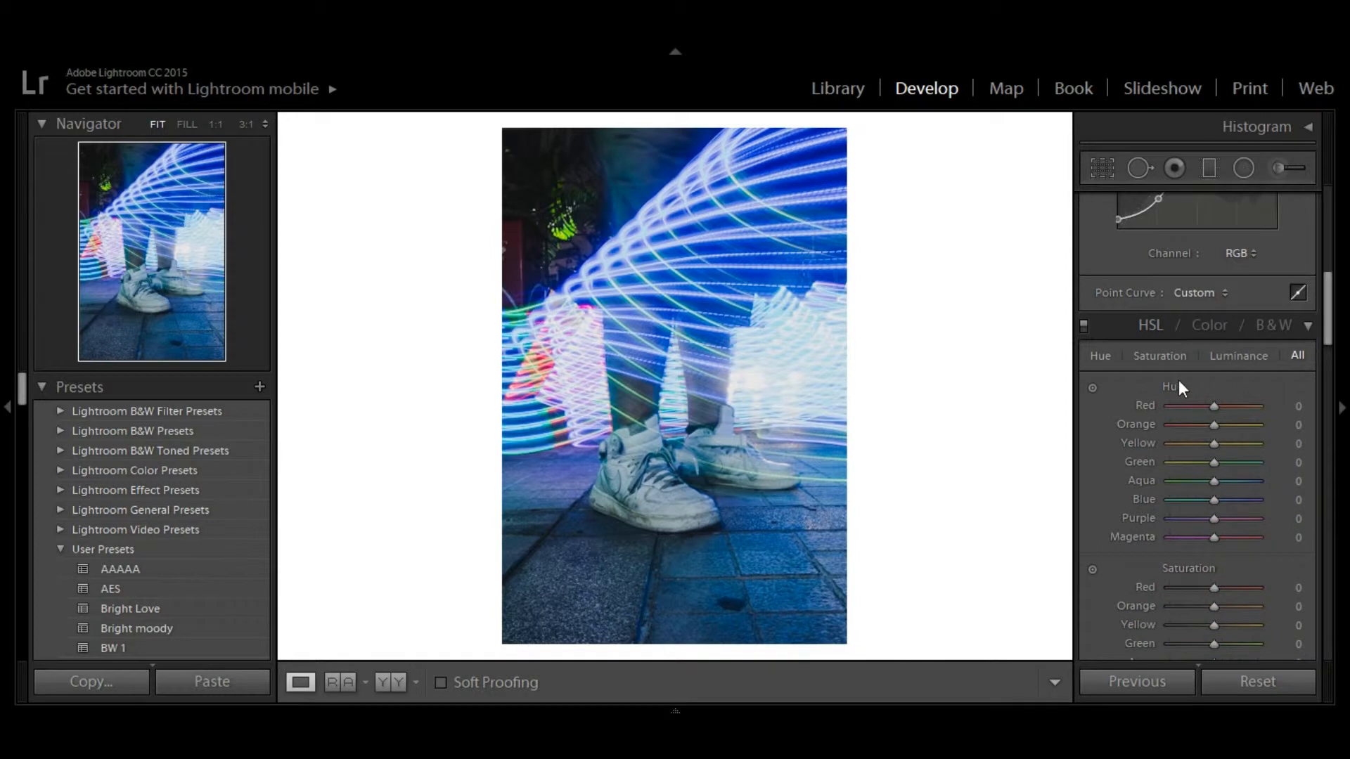
click(1193, 405)
drag(1193, 406, 1157, 428)
click(1179, 406)
double_click(1186, 406)
click(1187, 406)
click(1188, 406)
drag(1187, 406, 1188, 407)
drag(1188, 424, 1198, 450)
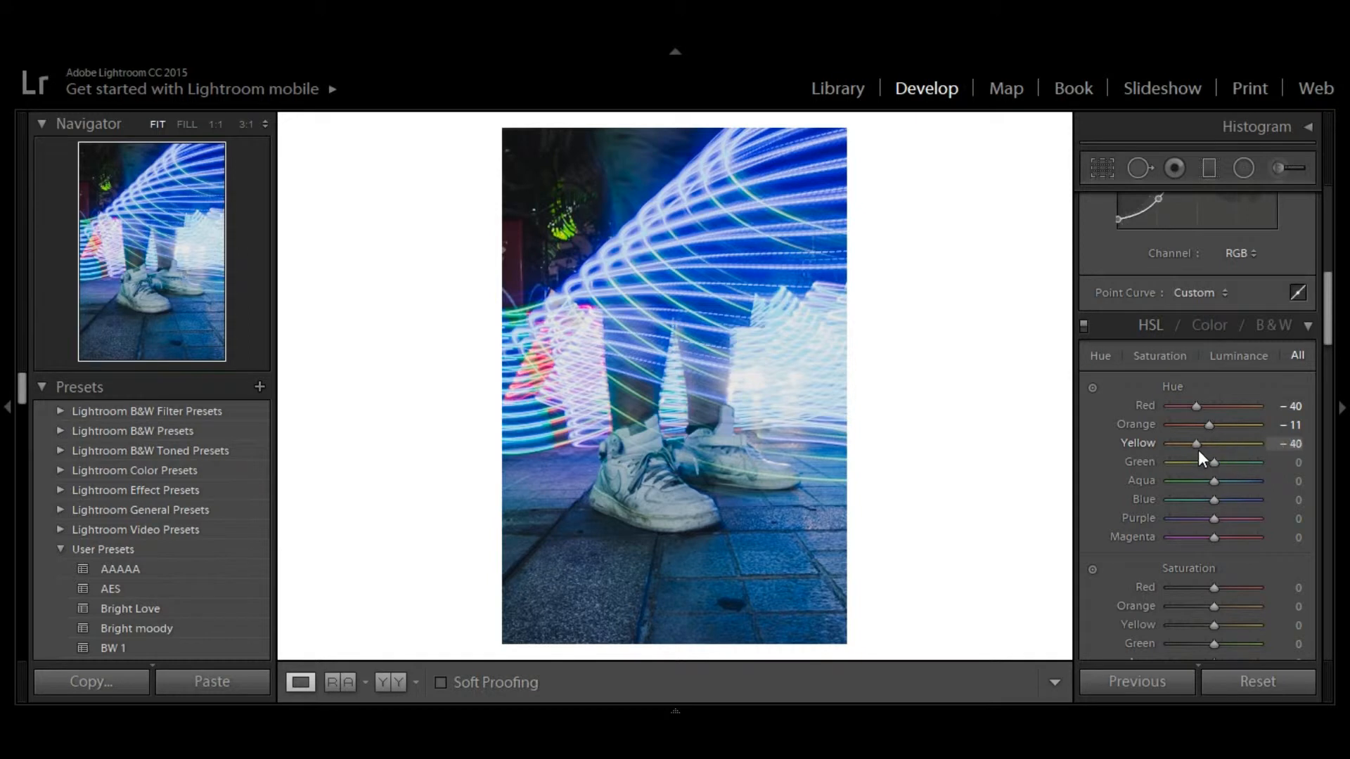
double_click(1199, 445)
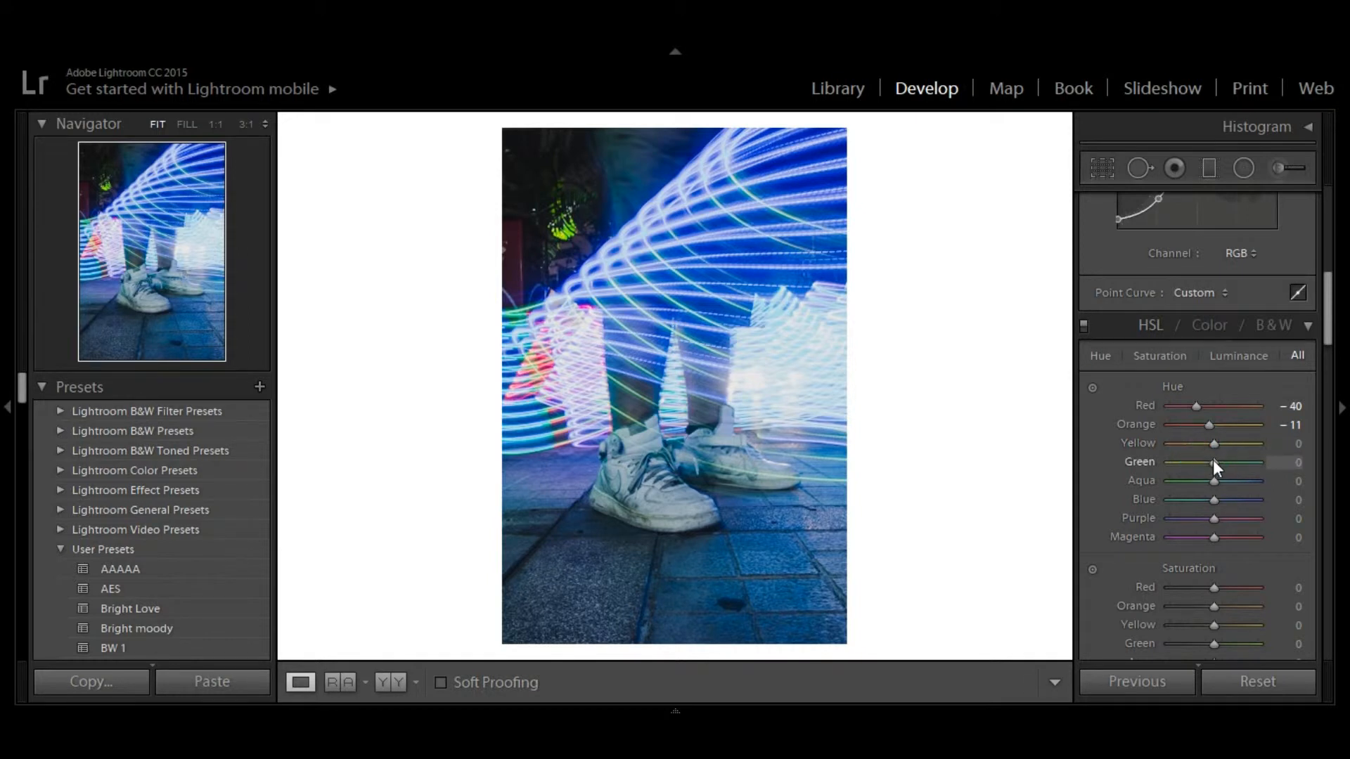
Step: Set the Green hue to -22 and the Aqua hue to -56, checking the light trails up close
mouse_move(1212, 462)
mouse_down()
mouse_move(1184, 465)
mouse_move(1251, 467)
mouse_move(1149, 488)
mouse_move(1319, 496)
mouse_move(1141, 496)
mouse_move(1195, 483)
mouse_up()
click(768, 201)
drag(738, 199, 723, 220)
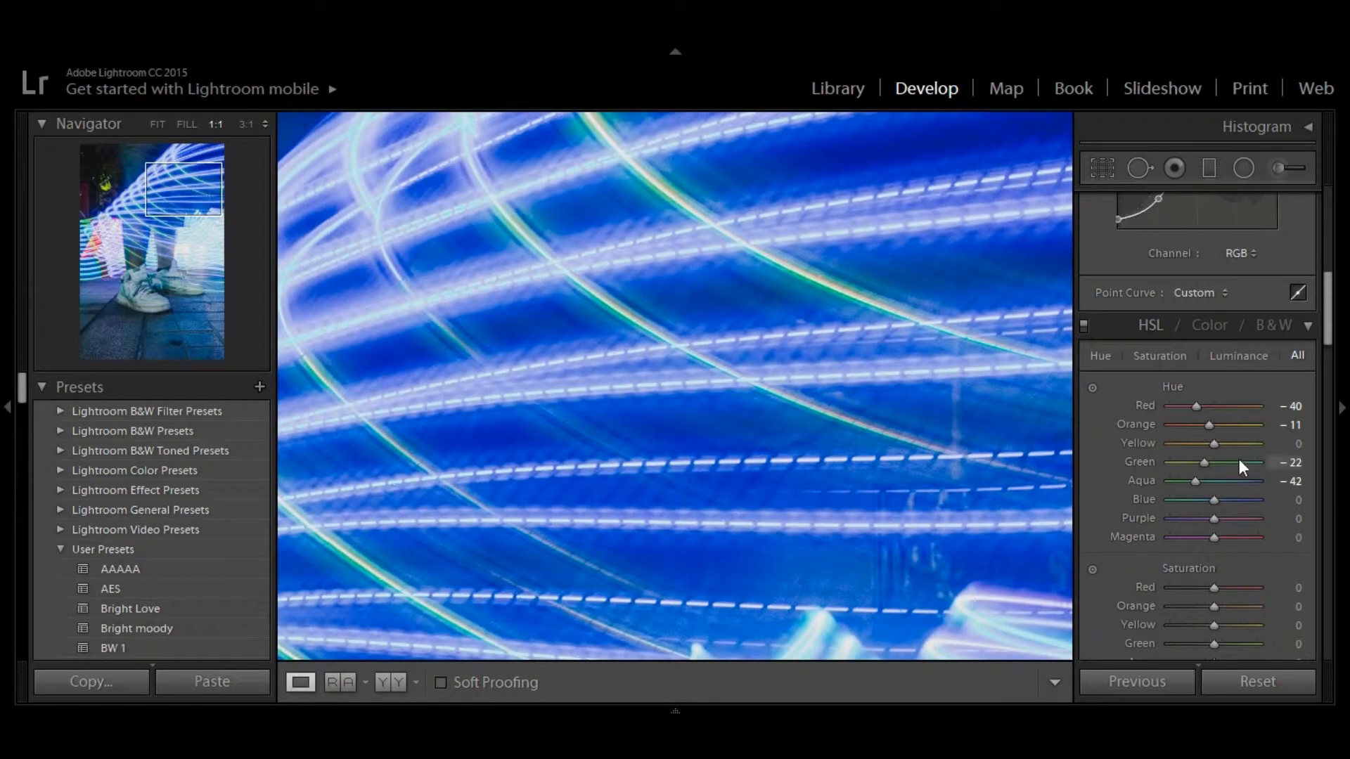
mouse_move(1189, 482)
mouse_down()
mouse_move(1169, 482)
mouse_move(1258, 496)
mouse_move(1191, 487)
mouse_up()
key(z)
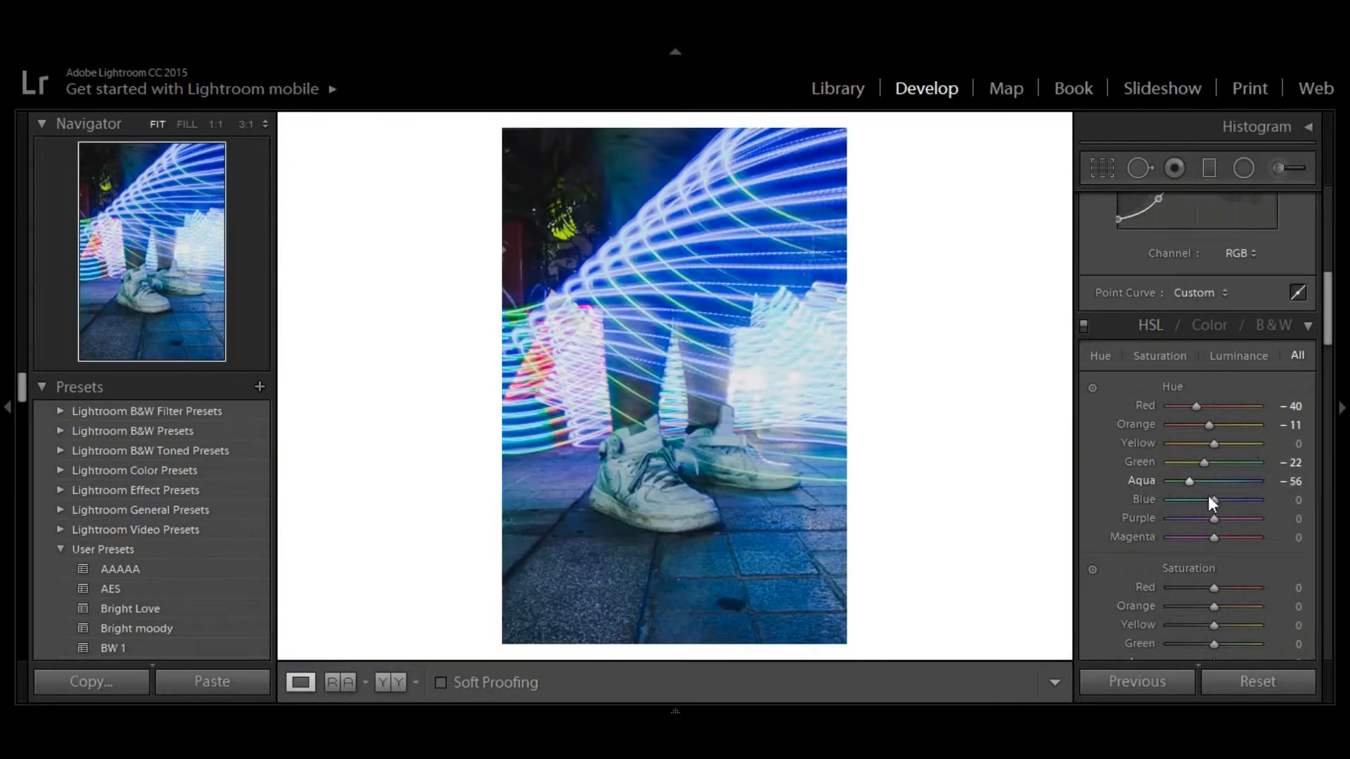
Step: Set the Blue hue to -62, the Purple hue to +36 and the Magenta hue to +42
click(1196, 504)
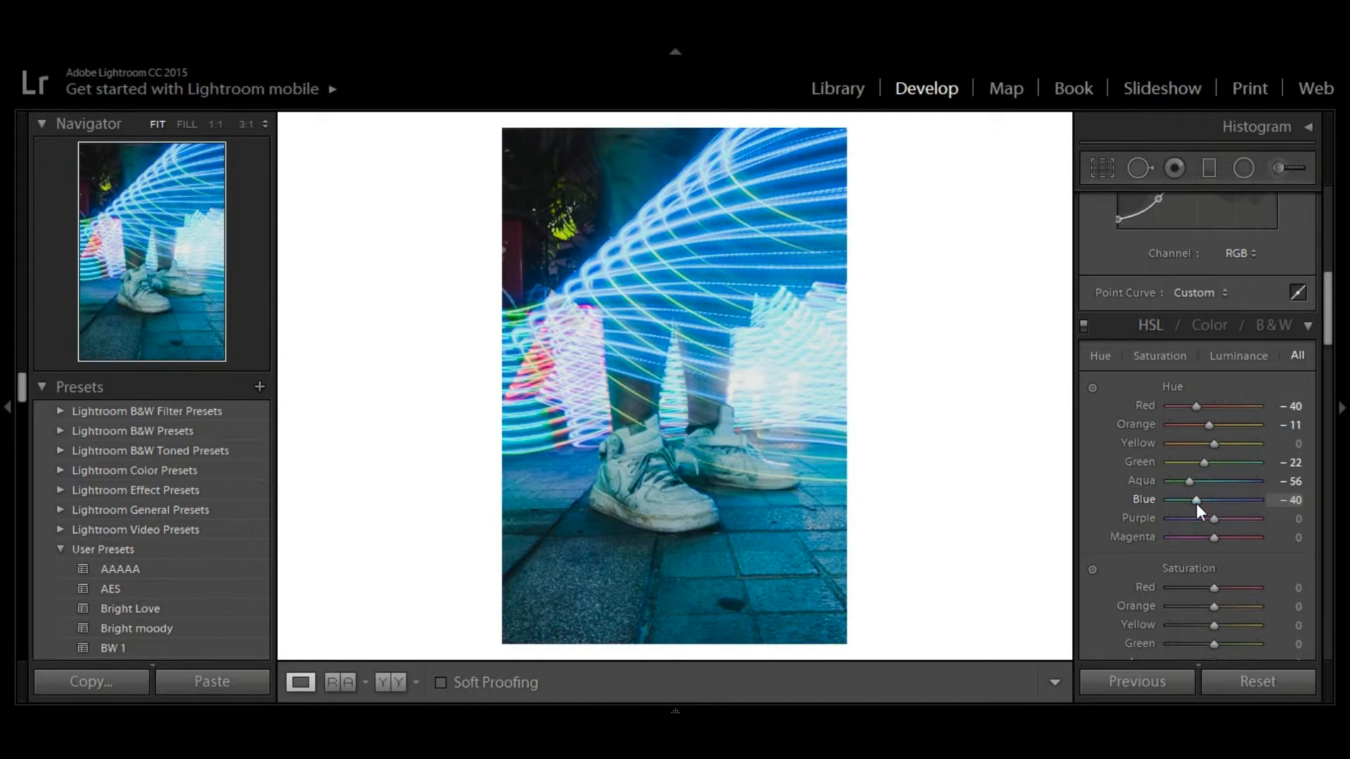
mouse_move(1196, 504)
mouse_down()
mouse_move(1256, 500)
mouse_move(1183, 505)
mouse_up()
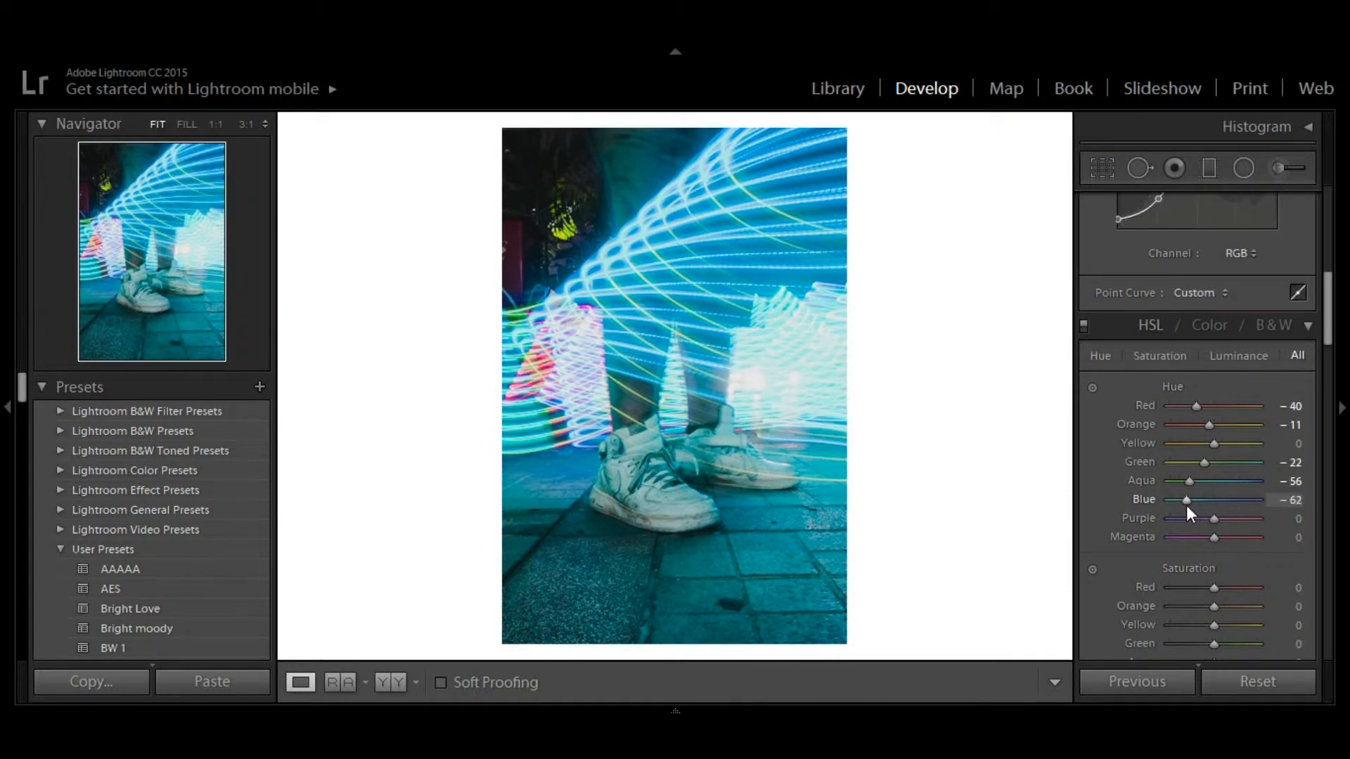
mouse_move(1214, 521)
mouse_down()
mouse_move(1188, 520)
mouse_move(1242, 521)
mouse_move(1193, 537)
mouse_move(1235, 535)
mouse_up()
click(1233, 537)
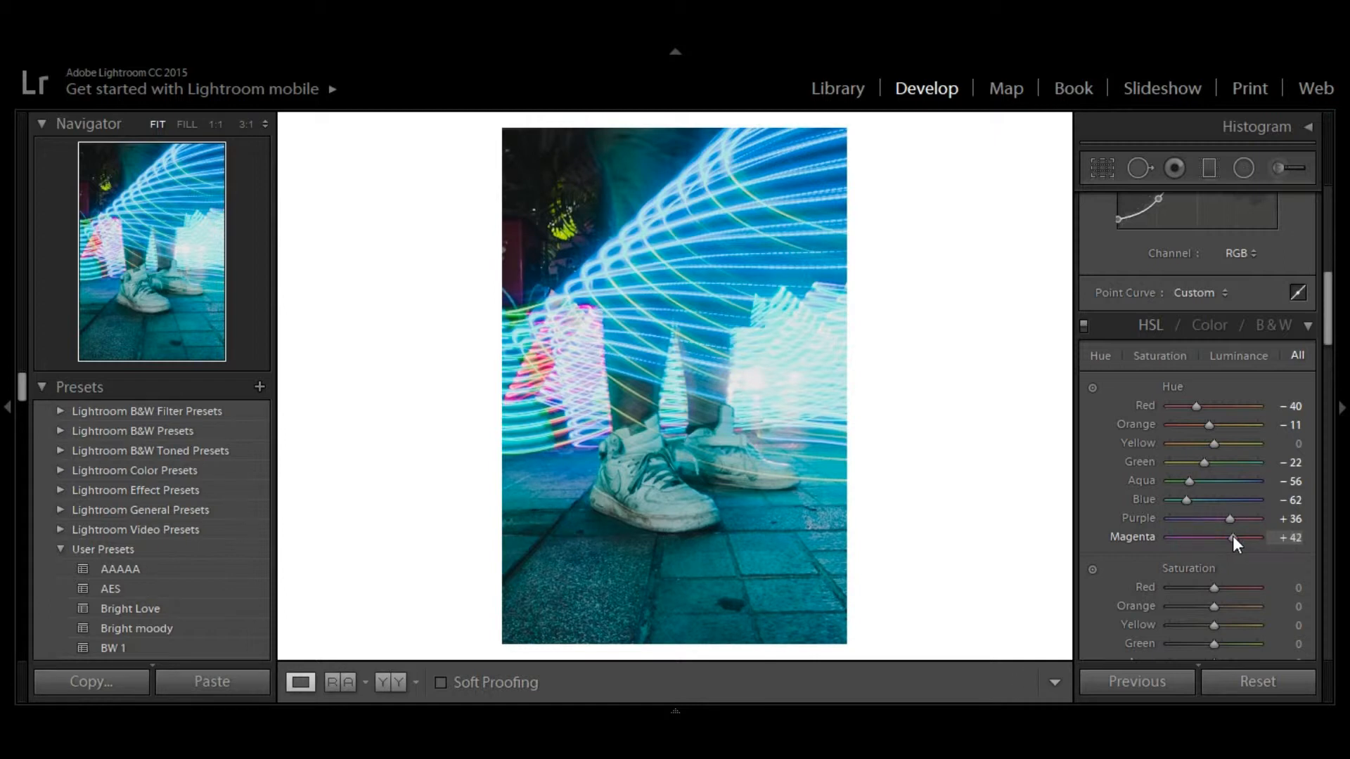
Step: Set the HSL saturation of Red to +27 and Blue to +20, keeping Aqua at 0
click(1226, 587)
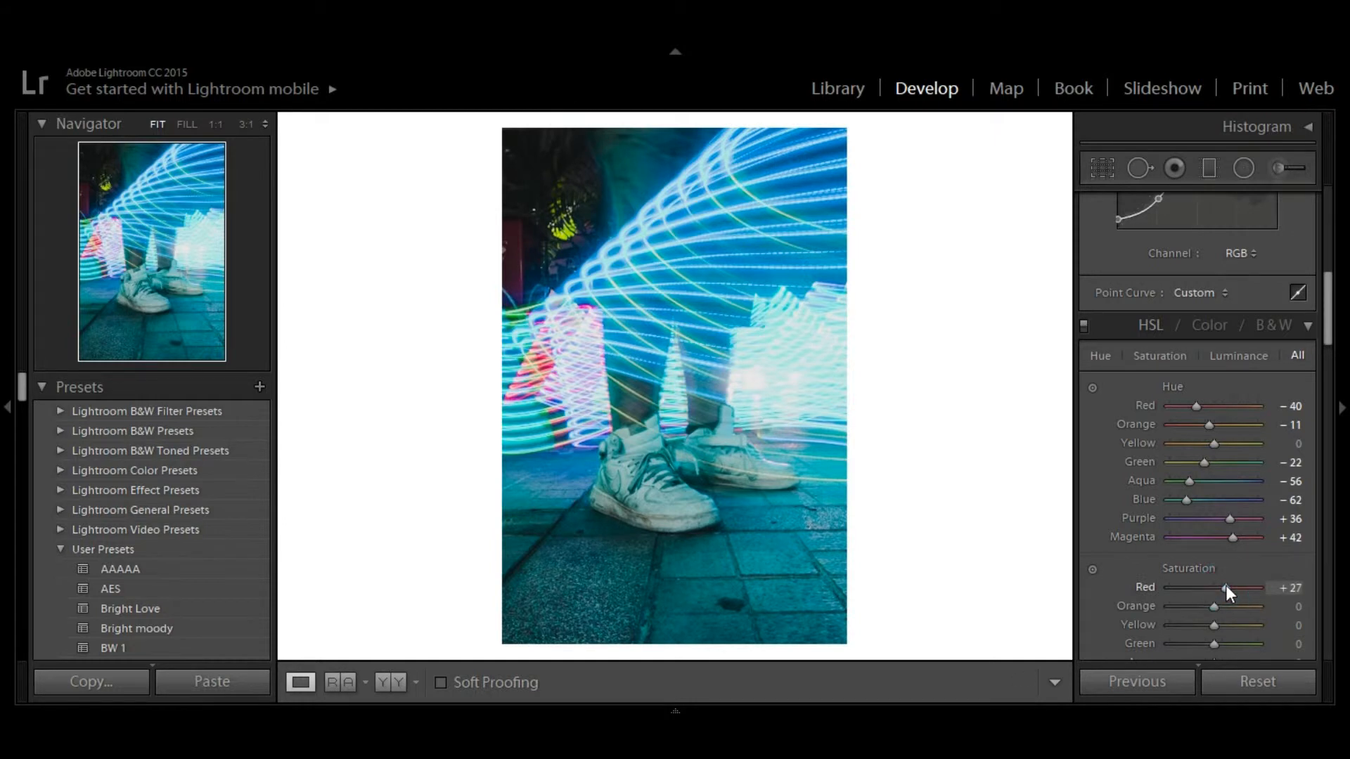
drag(1328, 318, 1322, 355)
click(1229, 411)
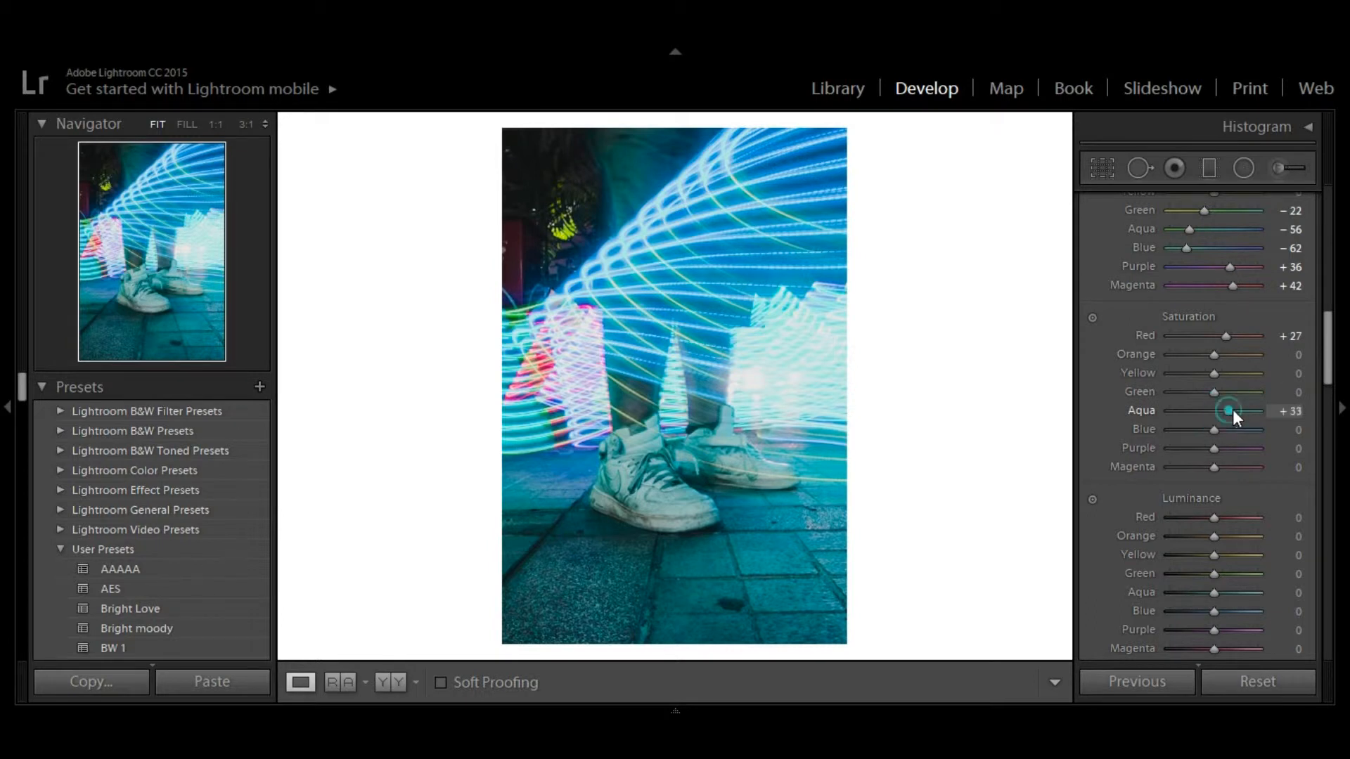
double_click(1220, 410)
click(1232, 430)
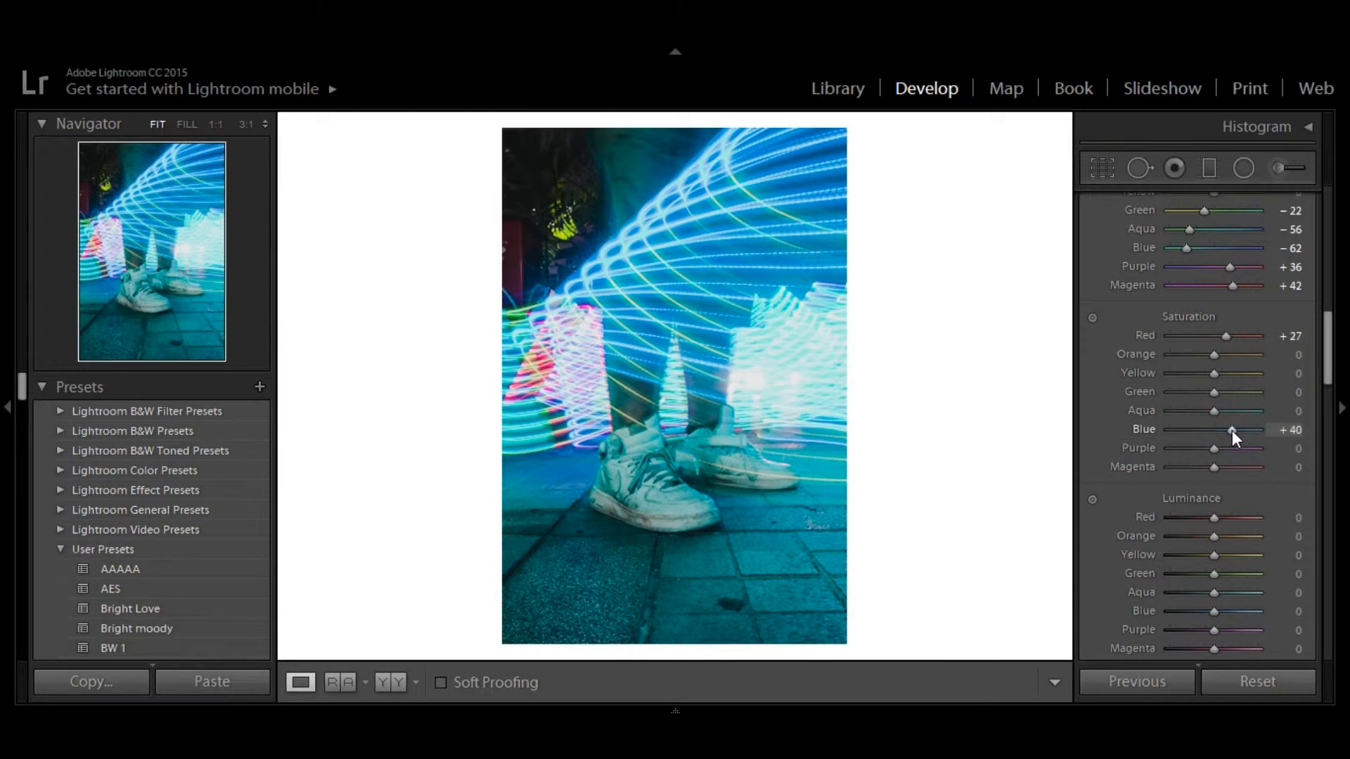
mouse_move(1232, 430)
mouse_down()
mouse_move(1268, 436)
mouse_move(1218, 439)
mouse_move(1268, 437)
mouse_move(1188, 440)
mouse_move(1221, 437)
mouse_up()
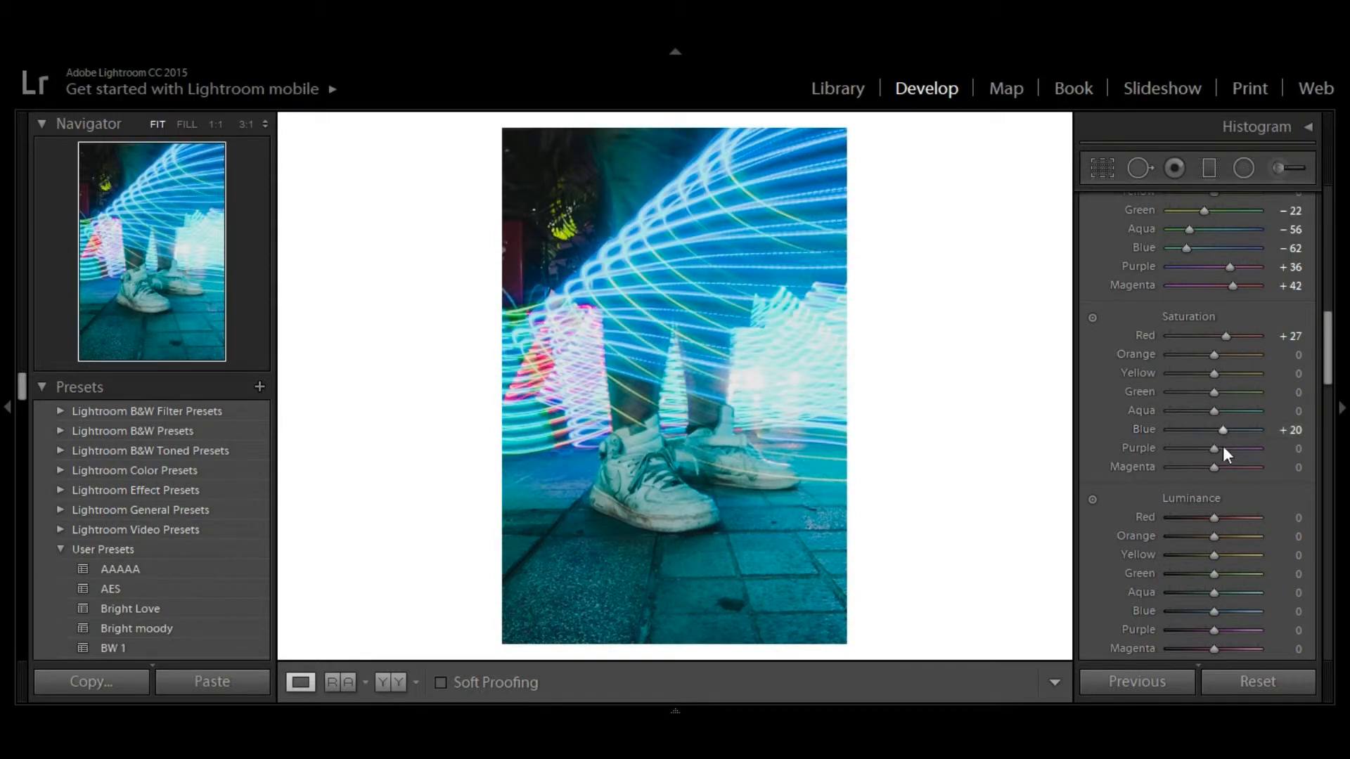
Step: Reduce the Purple saturation to -60 and the Magenta saturation to -40
drag(1217, 450, 1187, 453)
click(1196, 466)
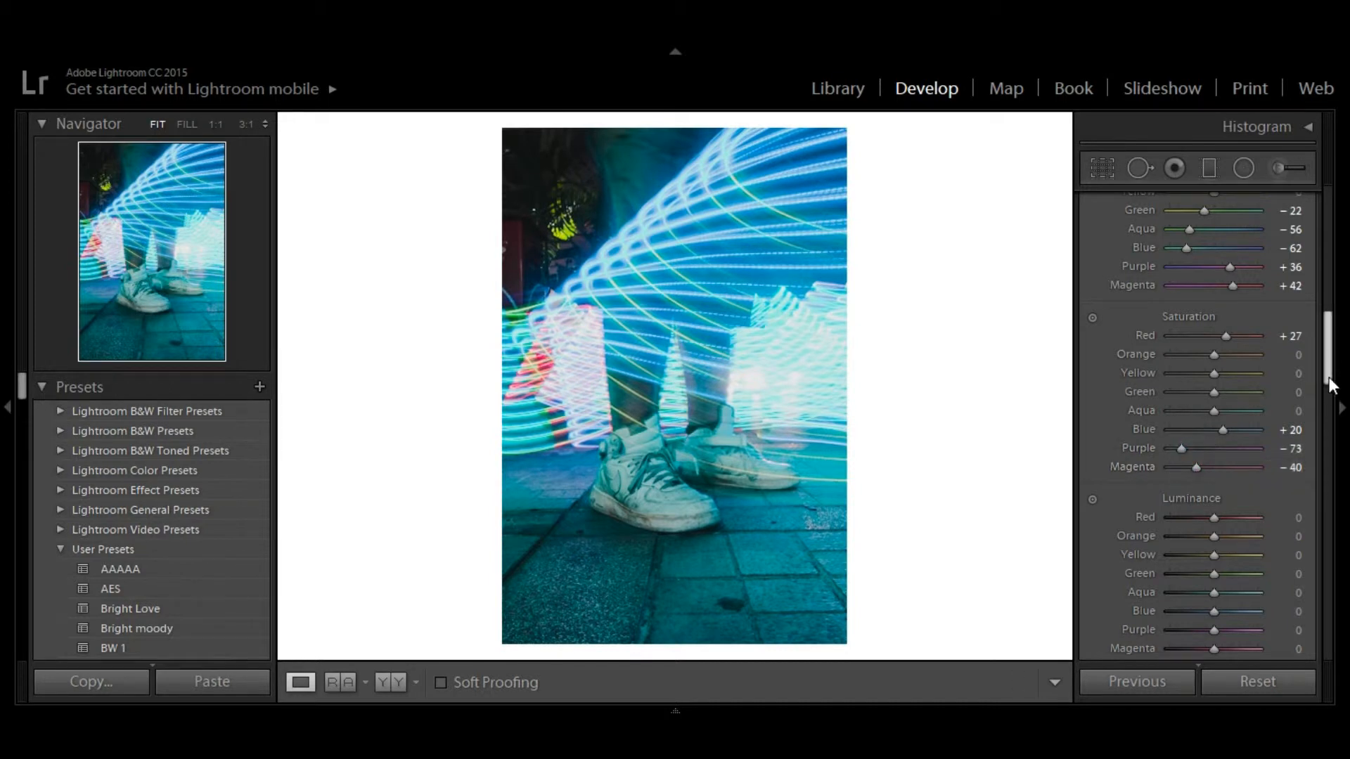
drag(1328, 366, 1329, 390)
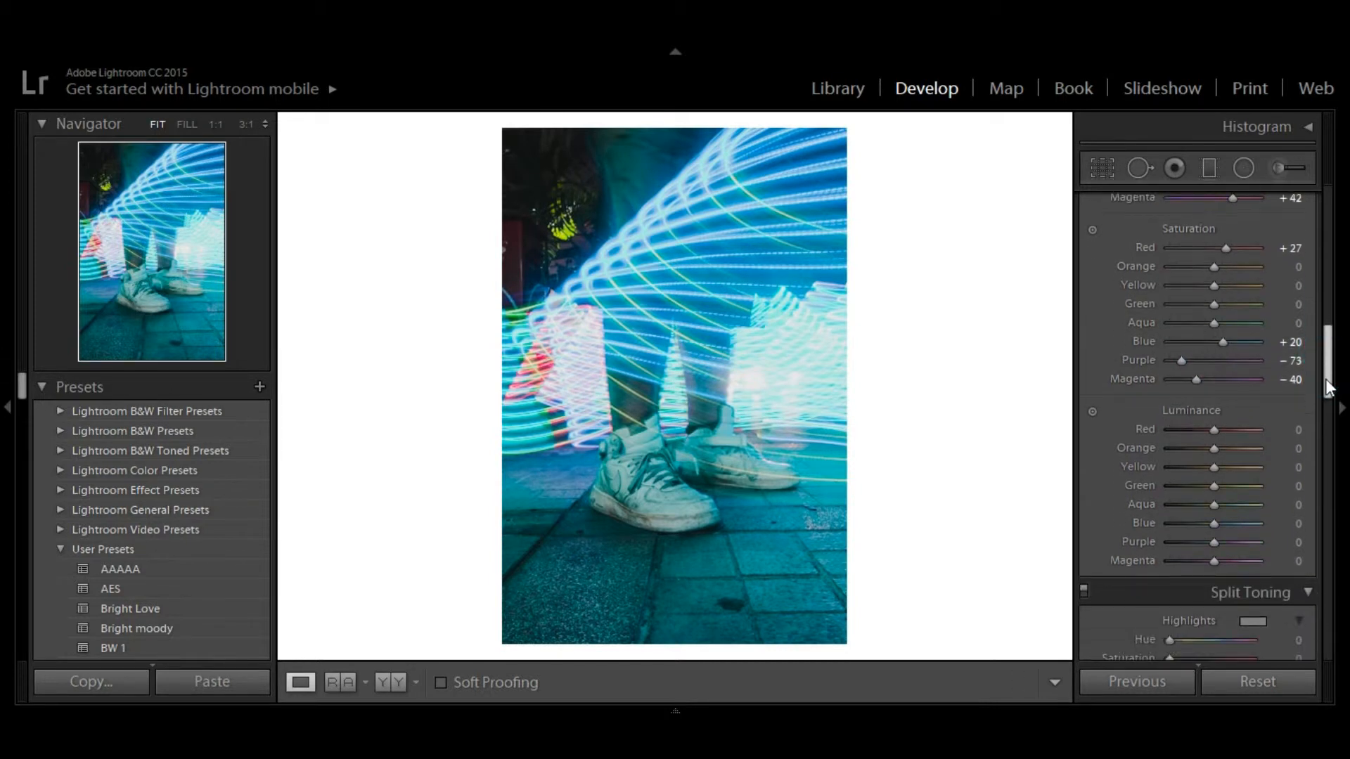
drag(1181, 361, 1188, 362)
Step: Set the HSL luminance of Red to +22 and Blue to +33
drag(1325, 382, 1328, 414)
click(1229, 296)
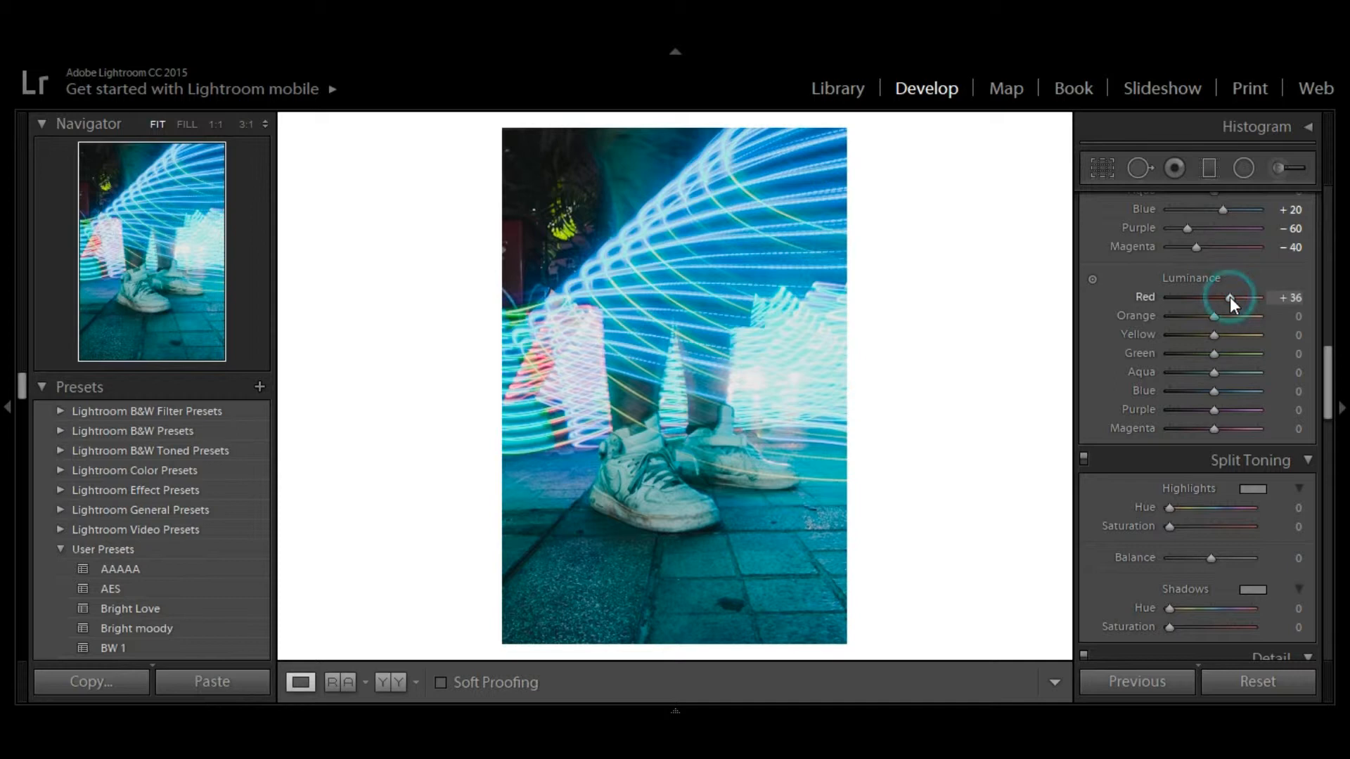
mouse_move(1230, 297)
mouse_down()
mouse_move(1198, 297)
mouse_move(1224, 301)
mouse_up()
click(1228, 392)
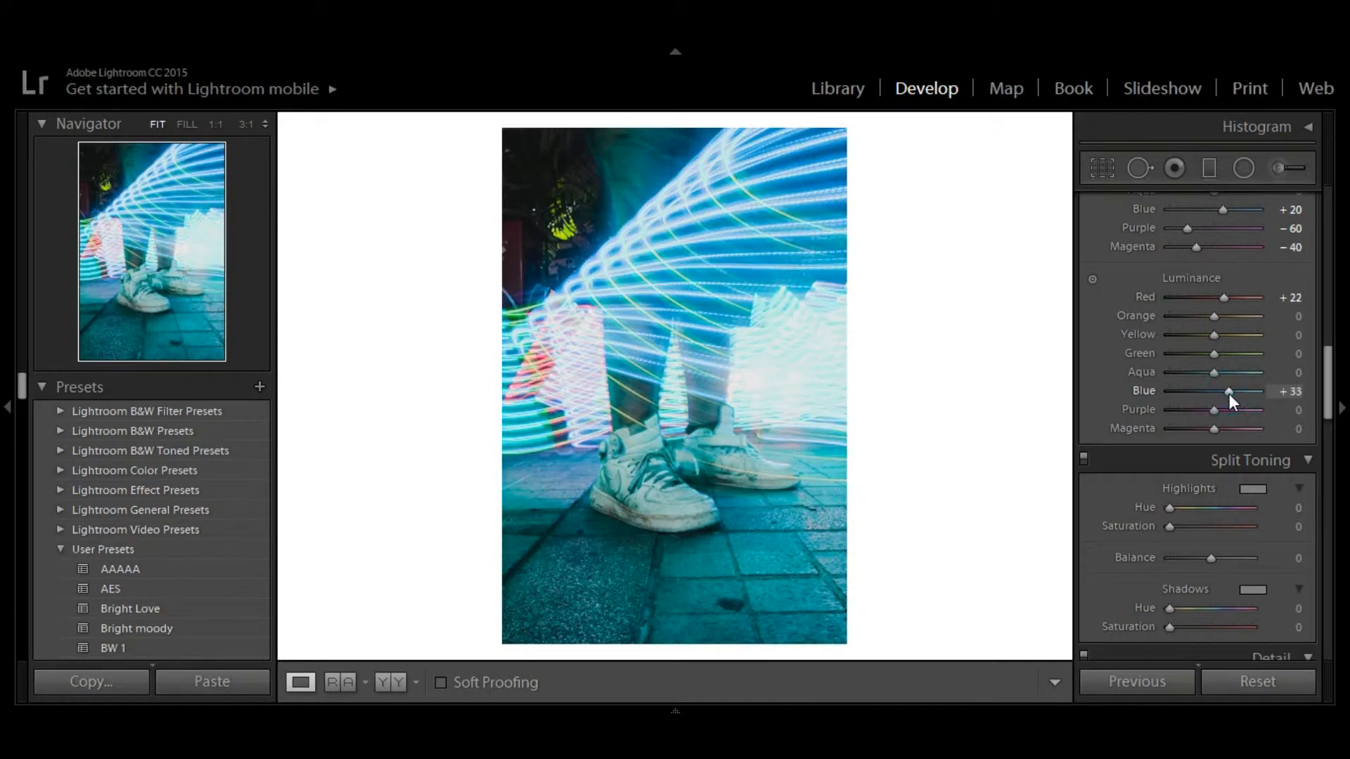
Step: Set the HSL luminance of Blue to -20, Aqua to -7 and Magenta to +7
drag(1217, 396, 1205, 399)
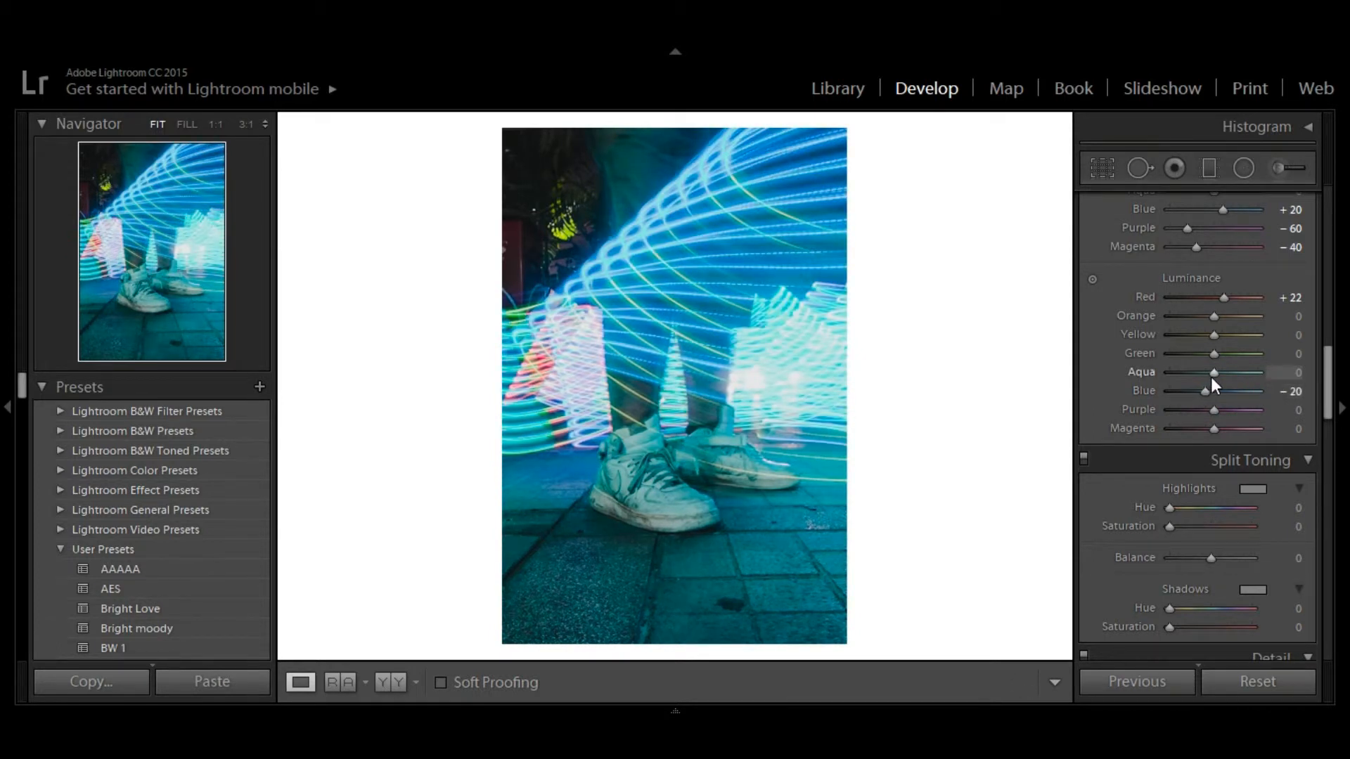
mouse_move(1213, 430)
mouse_down()
mouse_move(1149, 445)
mouse_move(1294, 436)
mouse_move(1219, 429)
mouse_up()
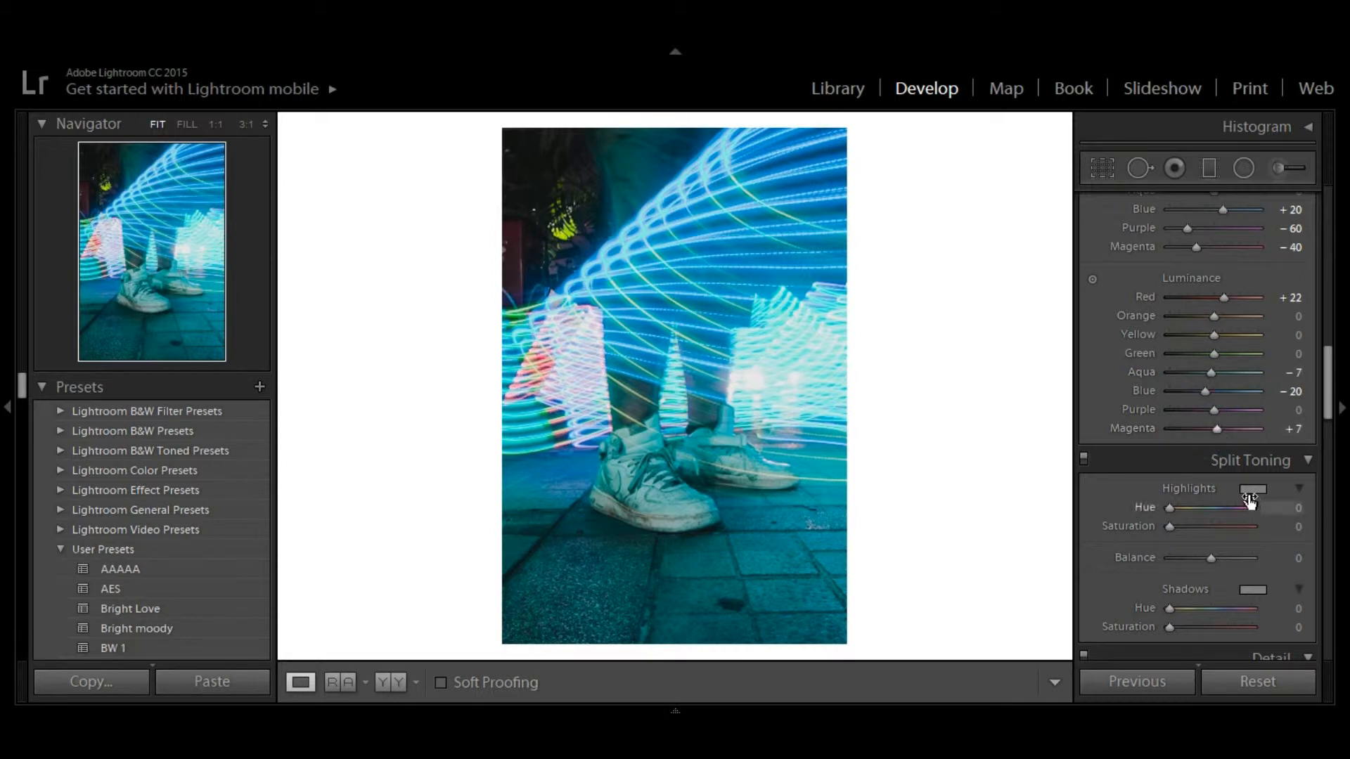
Step: Set the Split Toning highlights to hue 180 and saturation 5
scroll(1325, 411, down, 3)
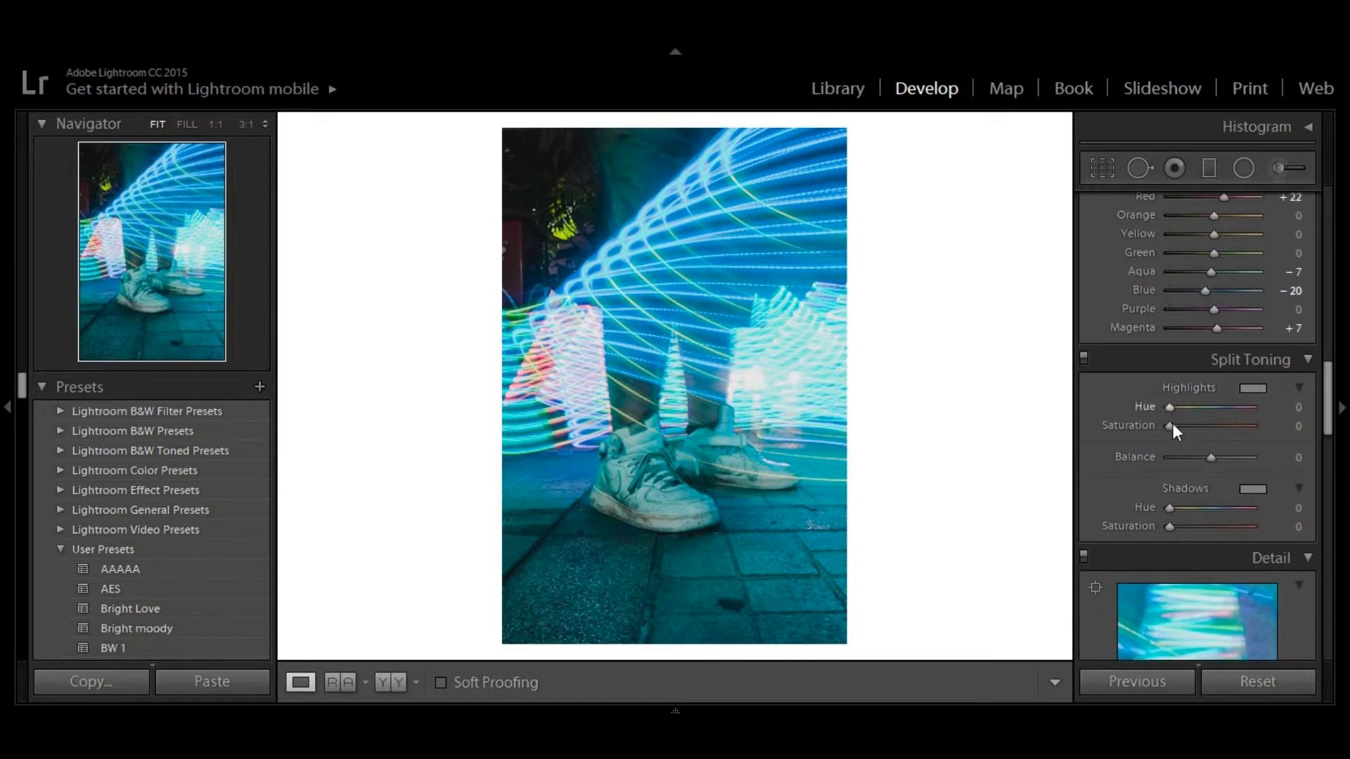
mouse_move(1171, 426)
mouse_down()
mouse_move(1245, 424)
mouse_move(1196, 408)
mouse_move(1237, 408)
mouse_move(1170, 411)
mouse_move(1210, 411)
mouse_move(1192, 433)
mouse_move(1155, 436)
mouse_up()
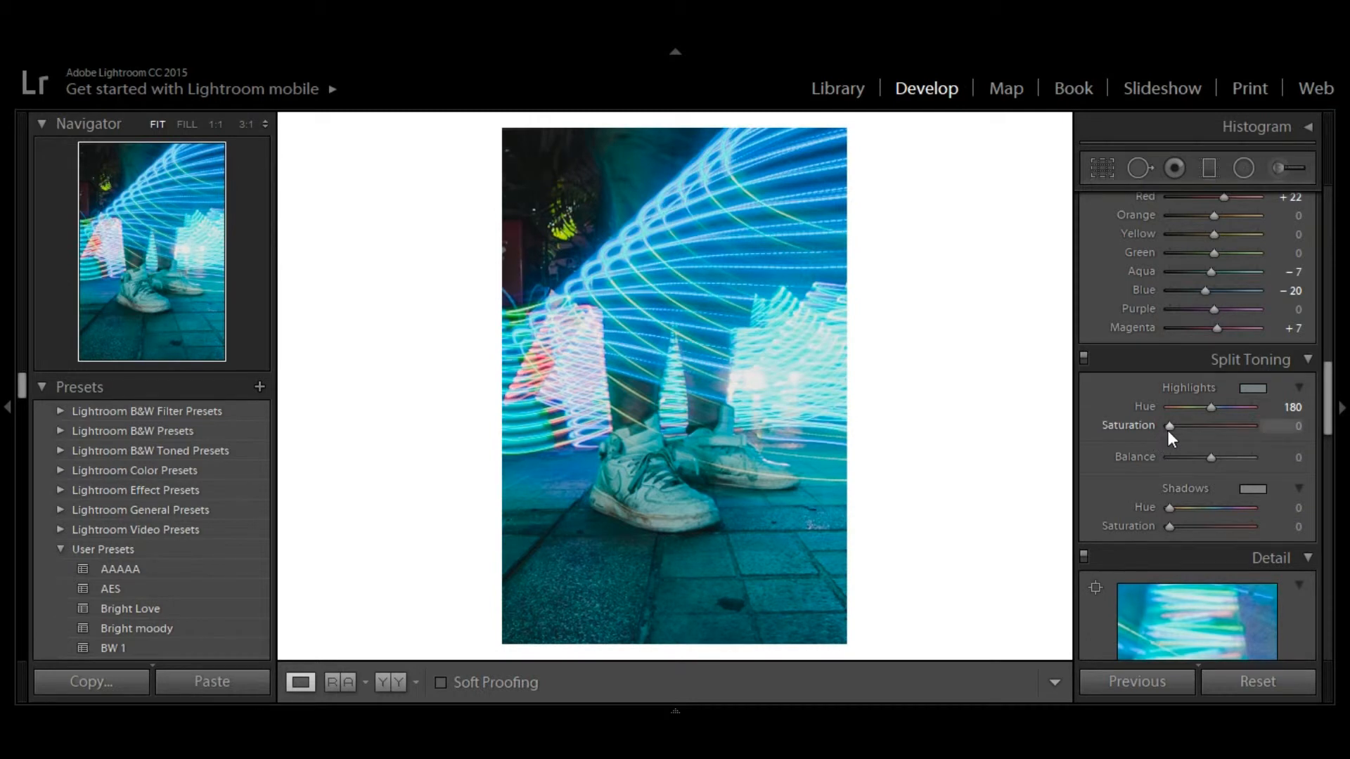
key(Up)
key(Up)
key(Down)
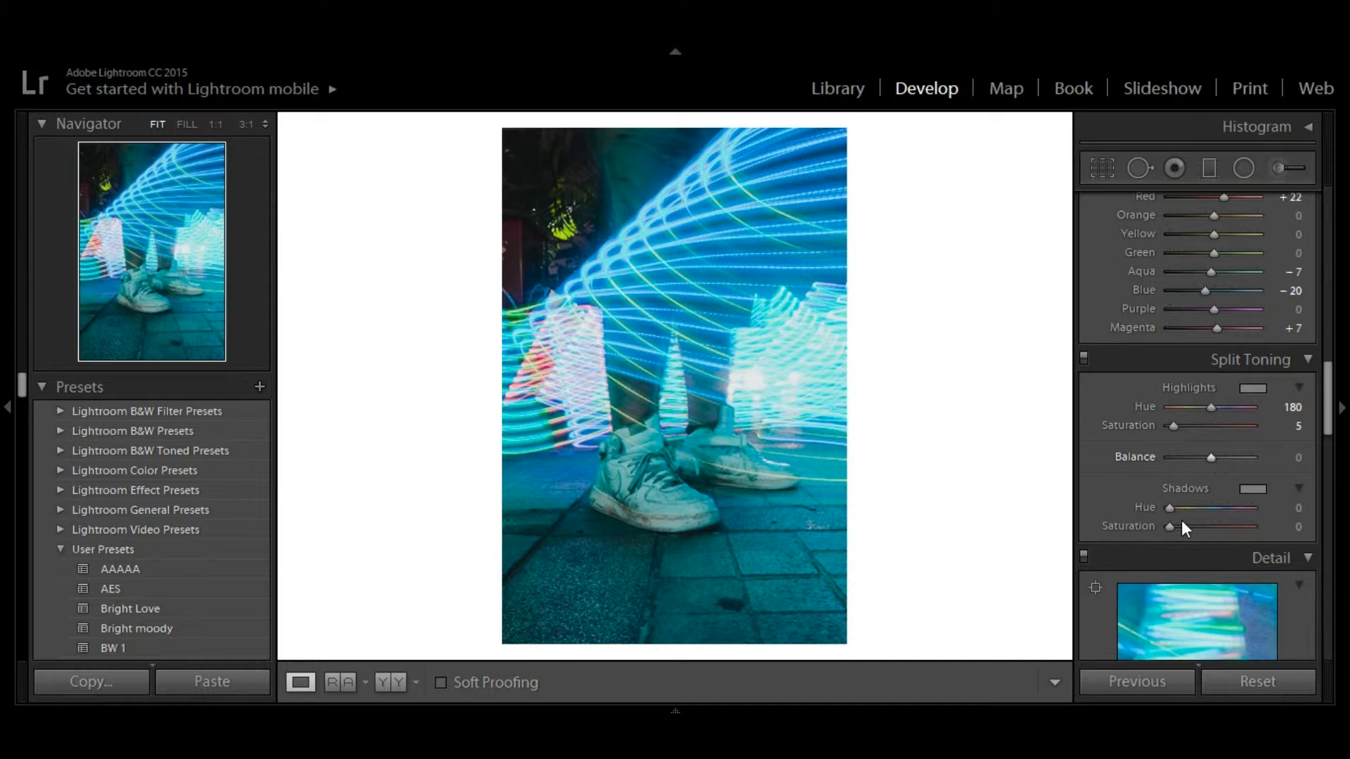
Step: Set the Split Toning shadows saturation to 8 and the highlights hue to 176
drag(1172, 525, 1145, 508)
click(1214, 508)
drag(1224, 529, 1174, 529)
mouse_move(1212, 407)
mouse_down()
mouse_move(1251, 406)
mouse_move(1205, 409)
mouse_up()
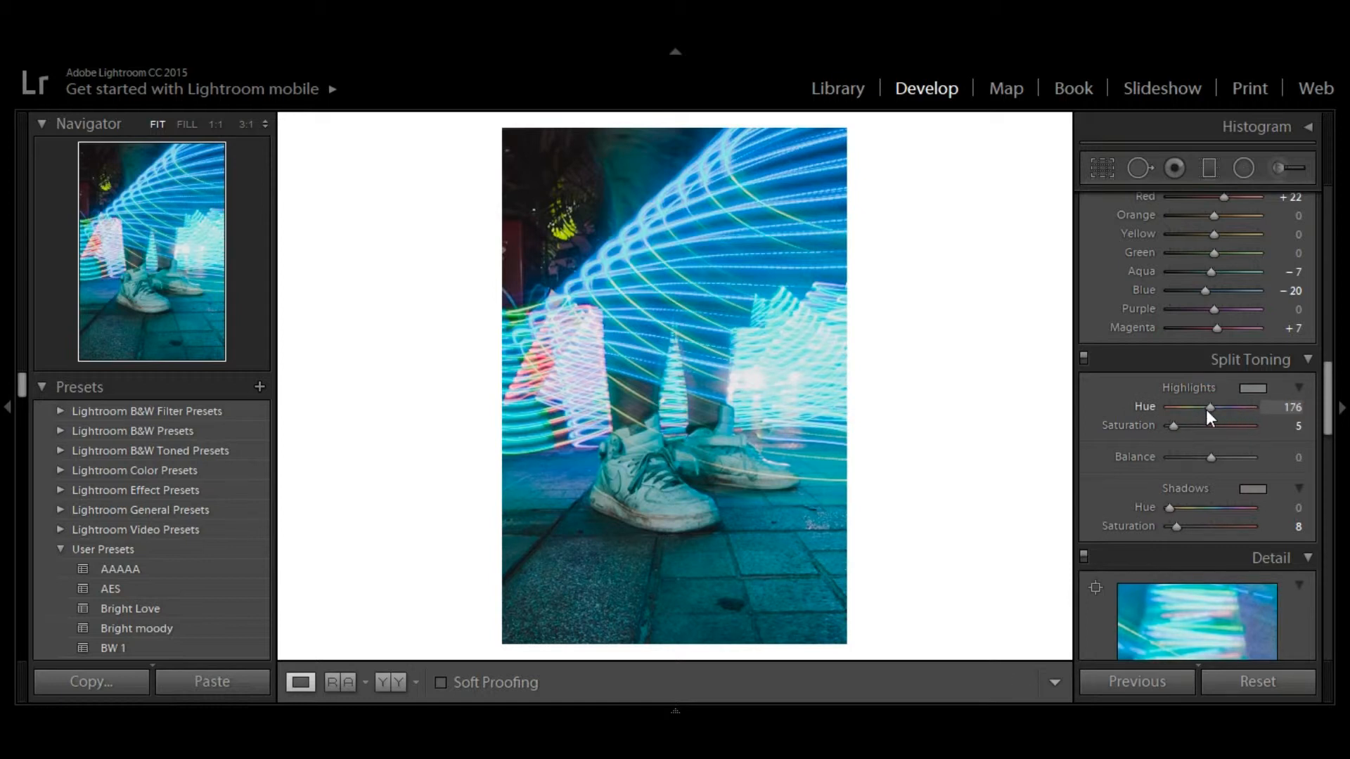
Step: Pick a cyan highlights color with hue 182 for Split Toning and set its saturation to 5
click(1256, 389)
drag(1029, 406, 1031, 450)
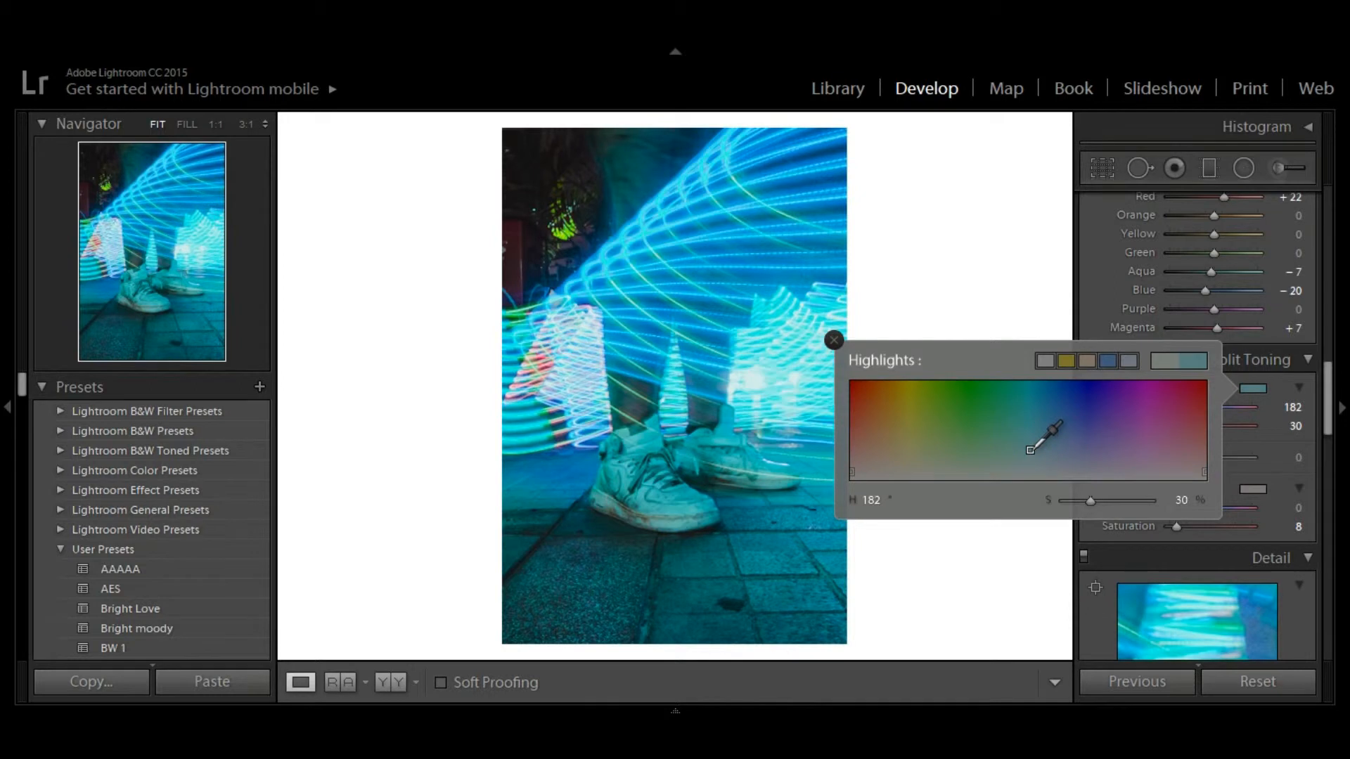
click(1328, 394)
drag(1245, 431, 1171, 430)
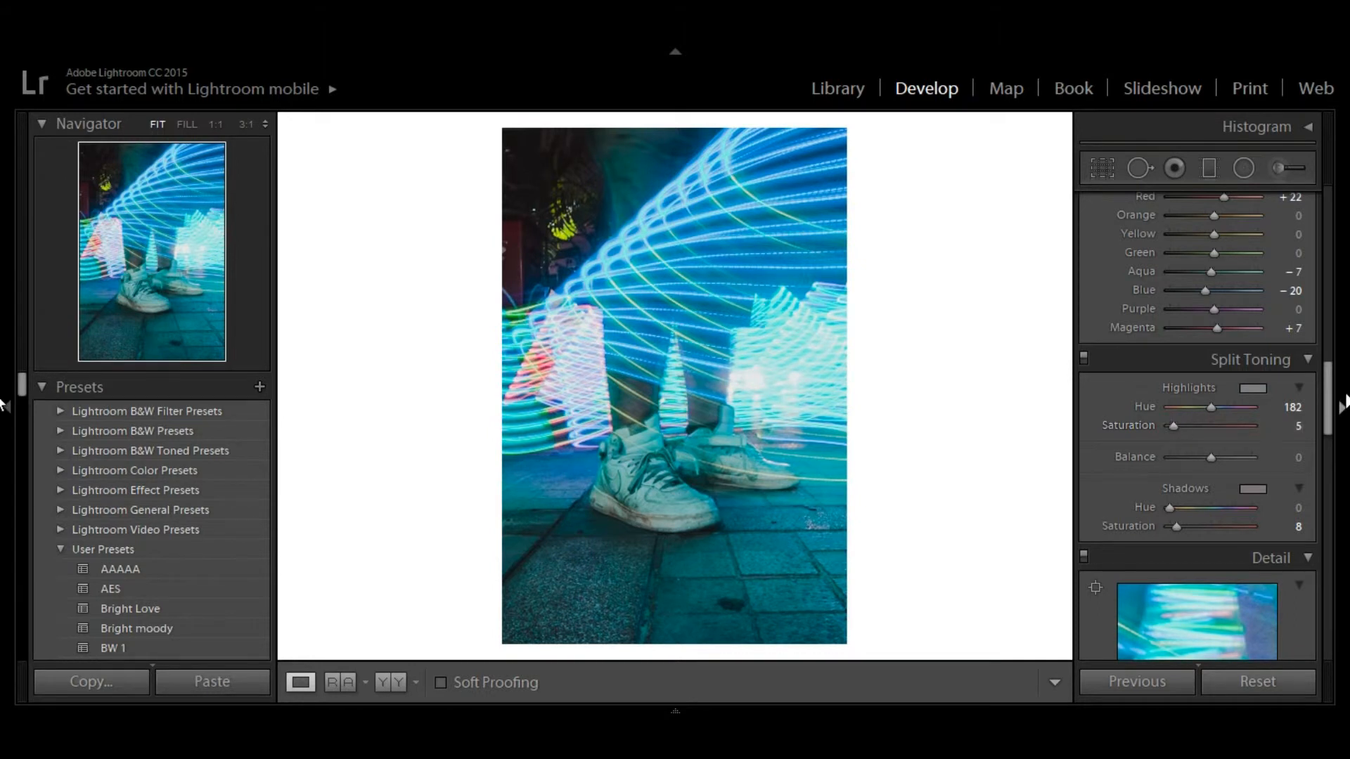
Step: Set the sharpening amount to 35 and the luminance noise reduction to 30
drag(1328, 393, 1324, 444)
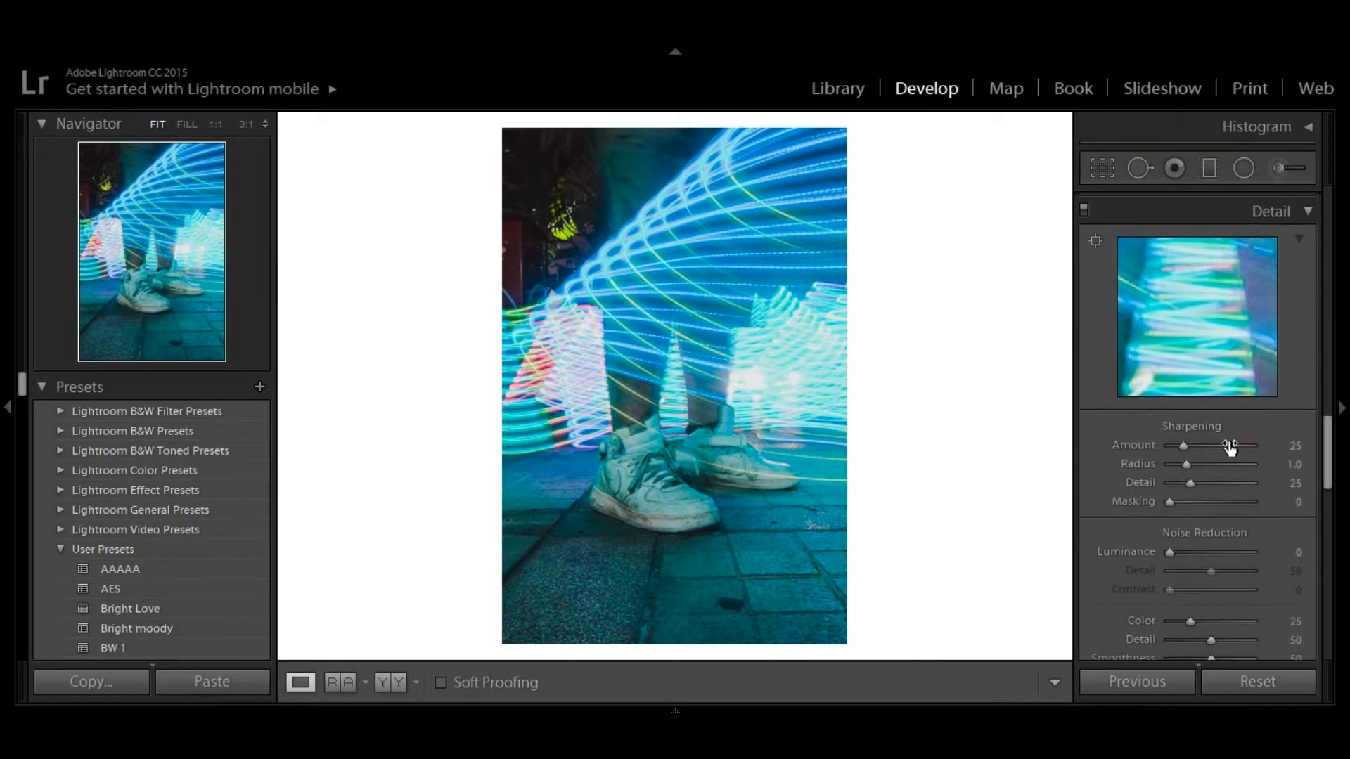
drag(1184, 447, 1190, 447)
key(Up)
key(Up)
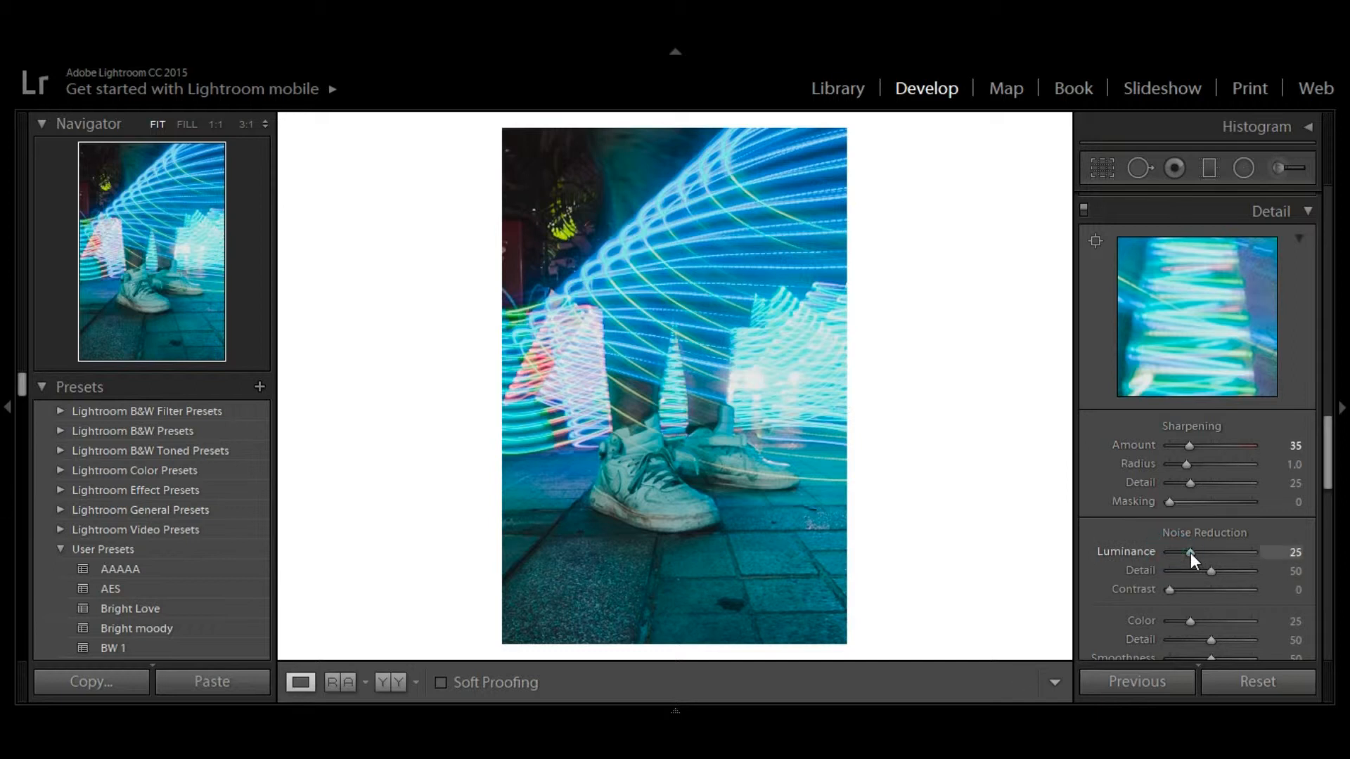
key(Up)
Step: Enable chromatic aberration removal and lens profile corrections for the photo
drag(1324, 461, 1330, 524)
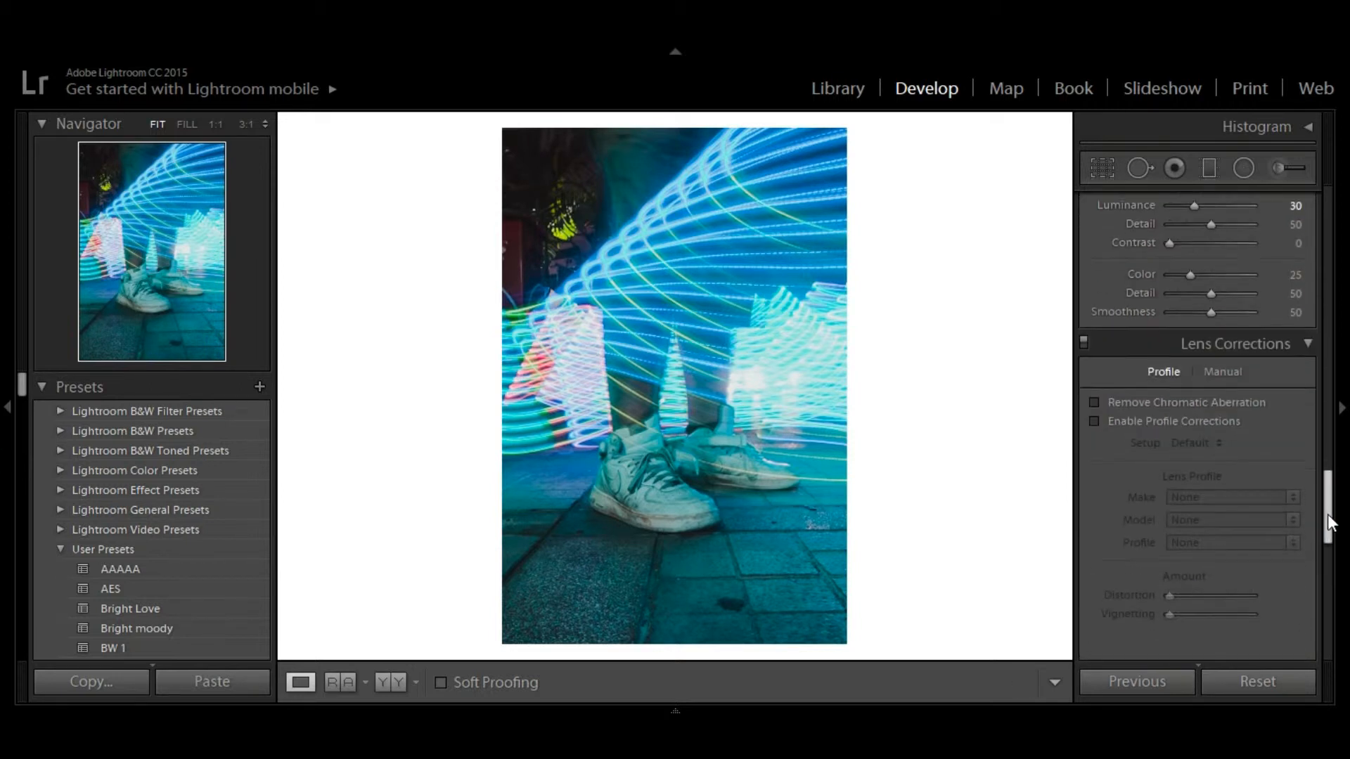
click(1151, 399)
click(1136, 420)
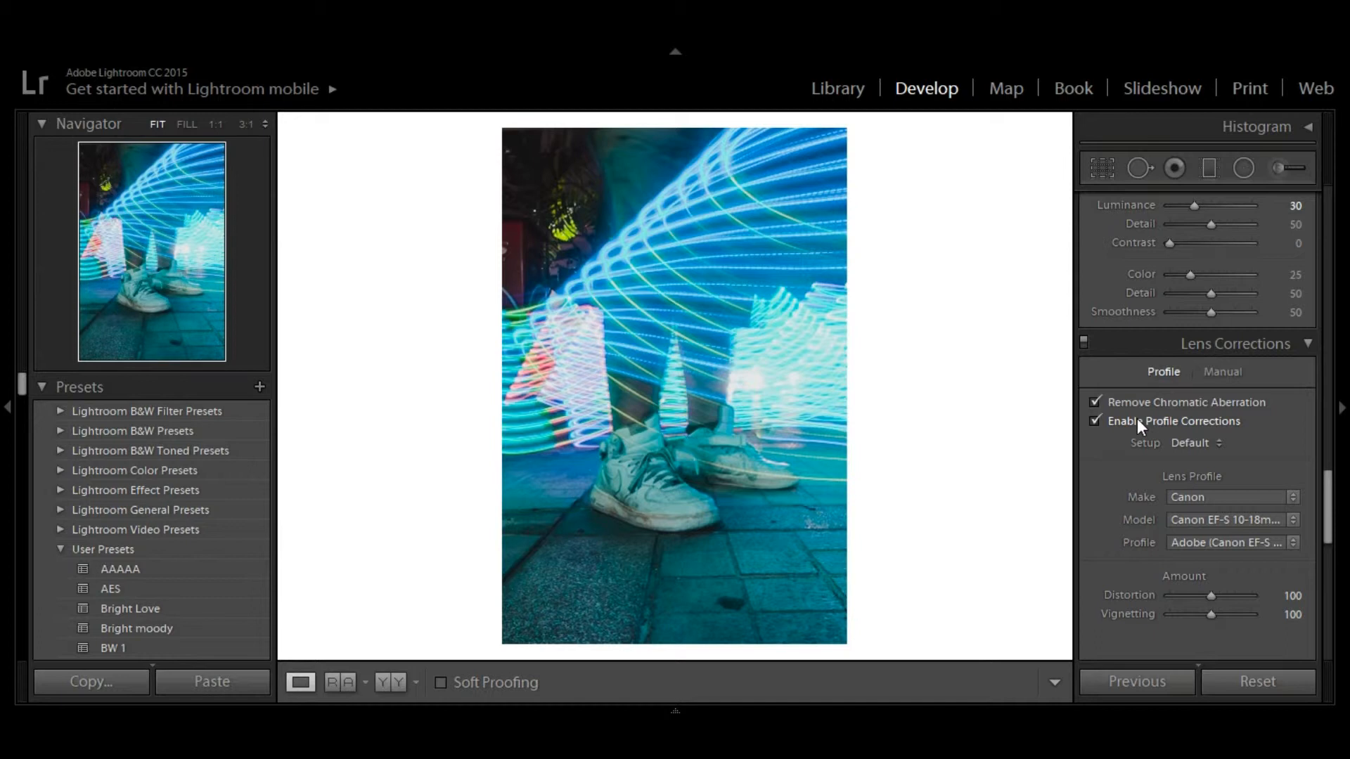
Step: Toggle the lens profile corrections off and on to compare their effect, leaving them enabled
click(1136, 418)
click(1137, 417)
click(1137, 416)
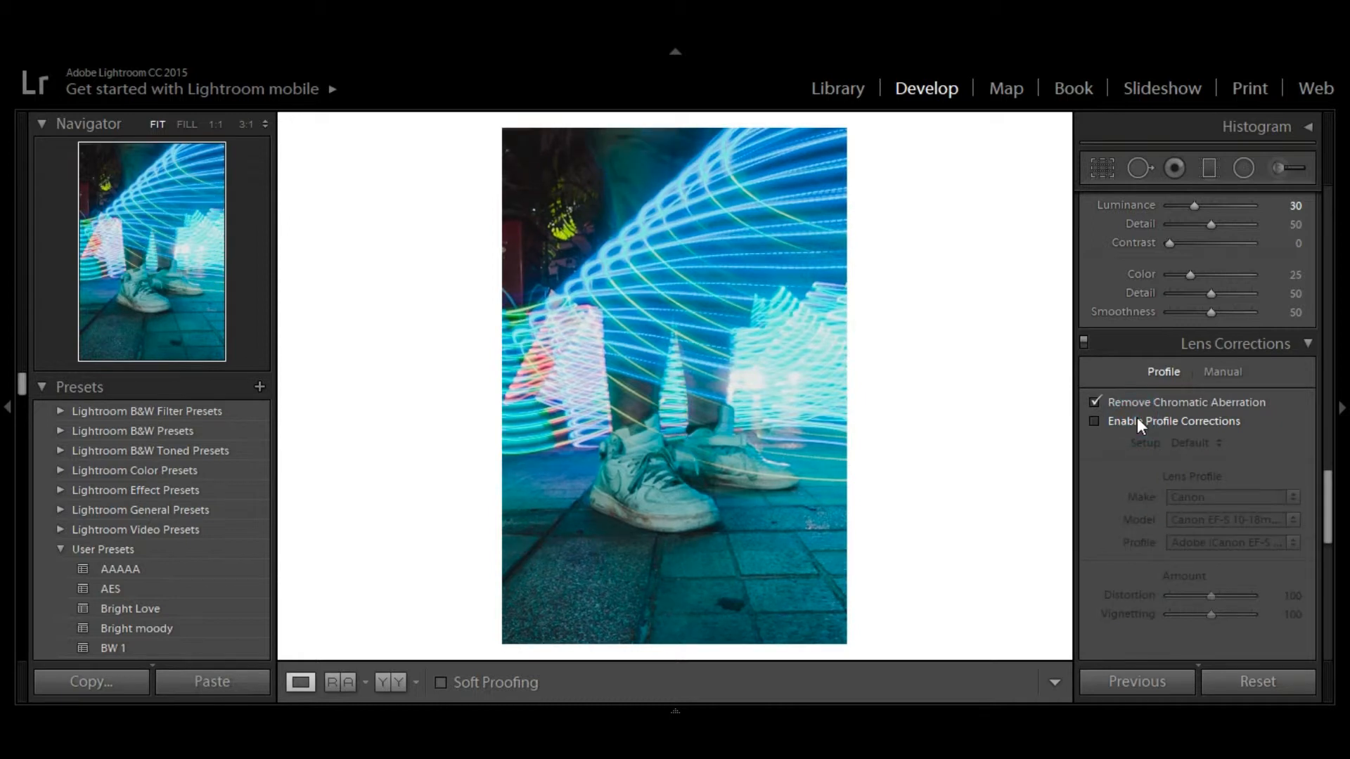
click(1137, 416)
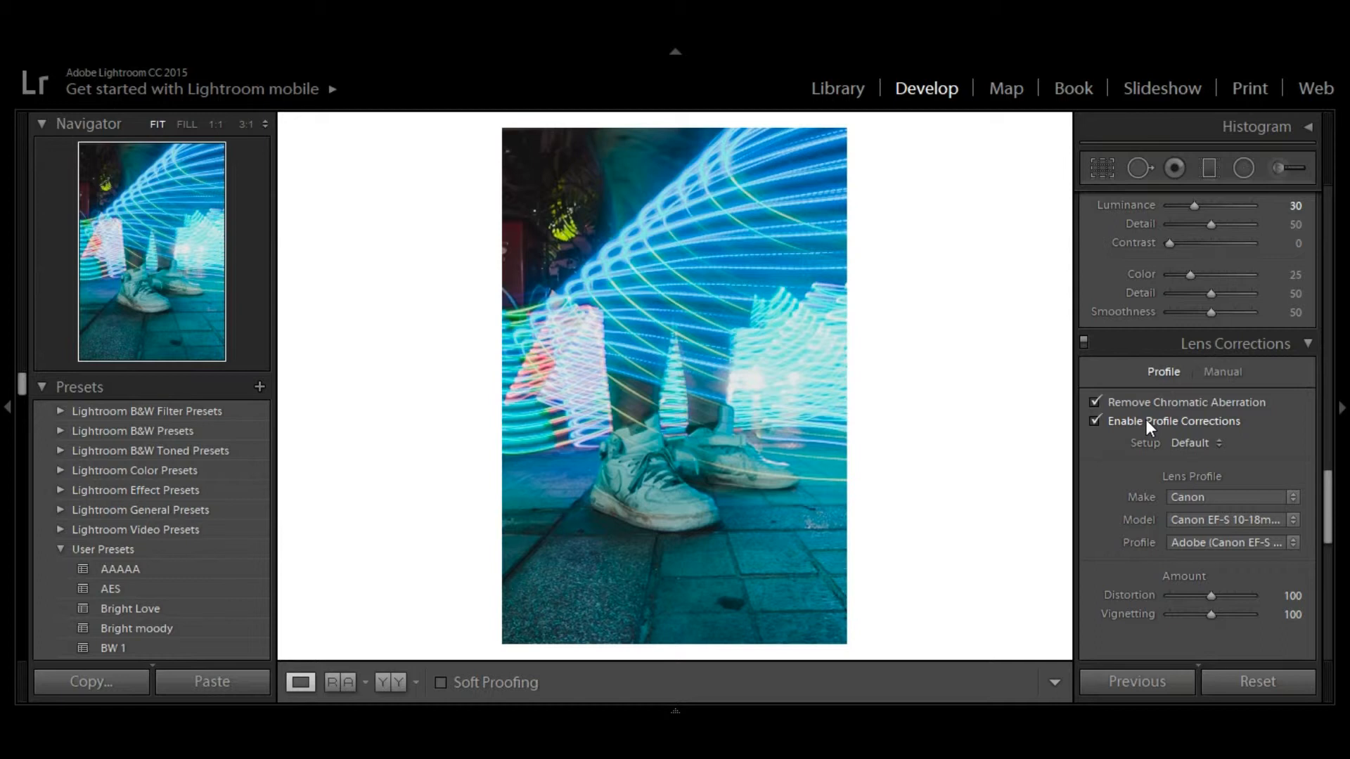
click(1148, 422)
click(1148, 419)
Step: Set the Blue Primary hue to +100 in Camera Calibration and check the shoe up close
drag(1327, 483, 1323, 624)
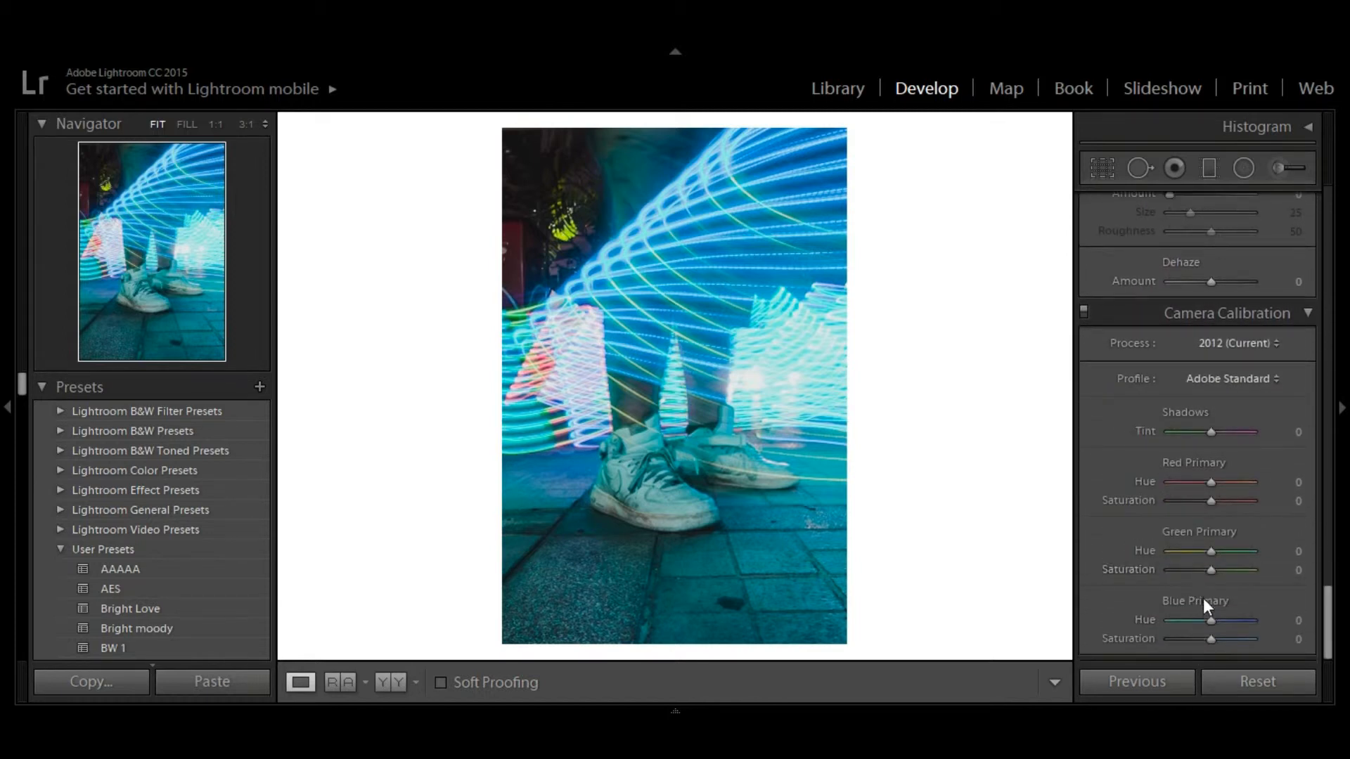
drag(1208, 619, 1265, 622)
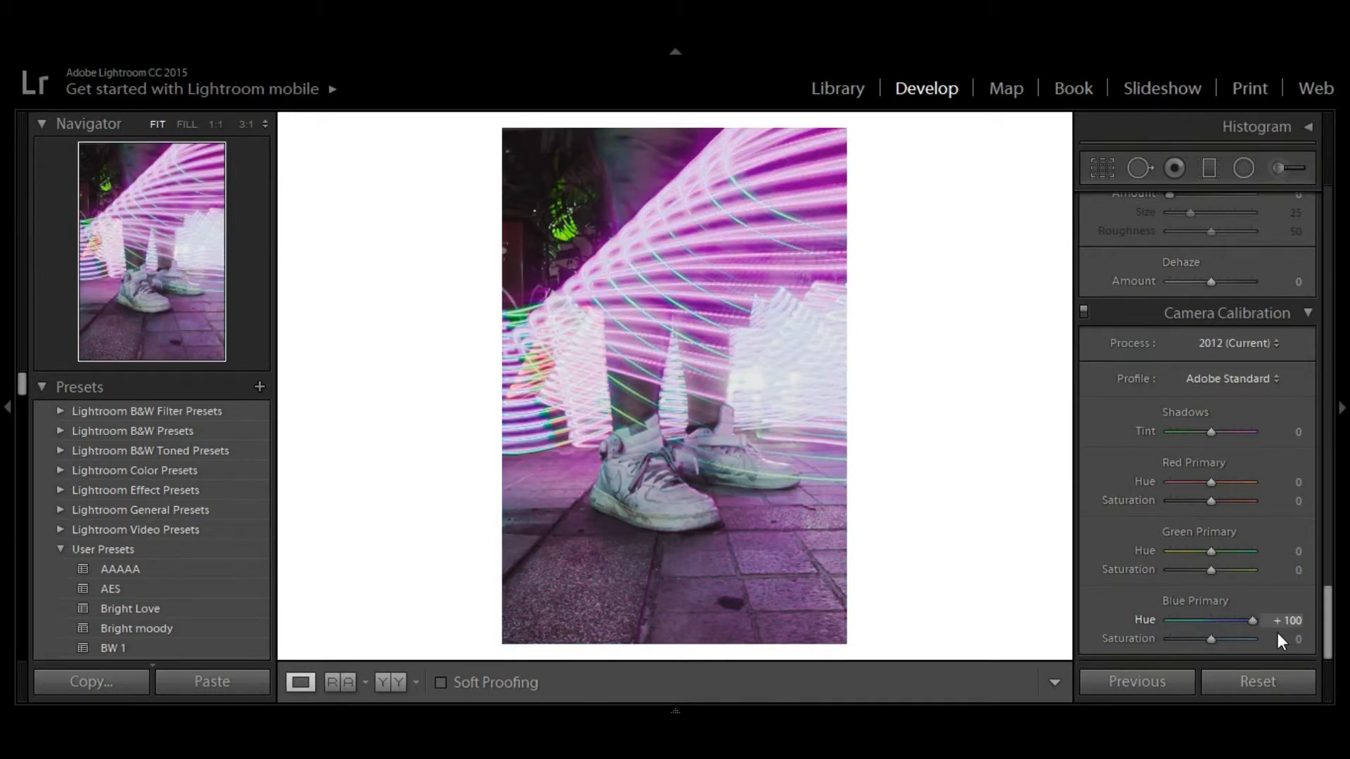
mouse_move(1251, 622)
mouse_down()
mouse_move(1220, 623)
mouse_move(1257, 622)
mouse_up()
click(644, 441)
drag(644, 442, 654, 290)
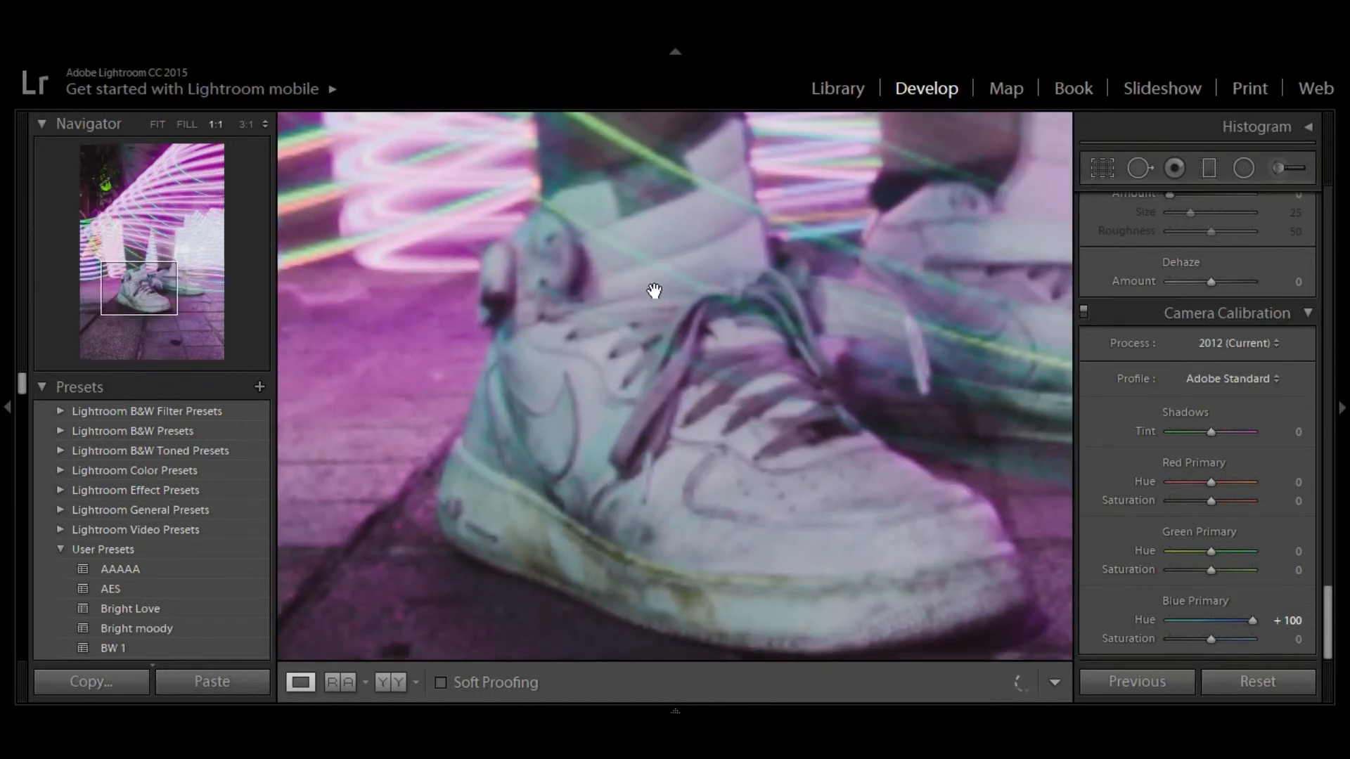
click(826, 426)
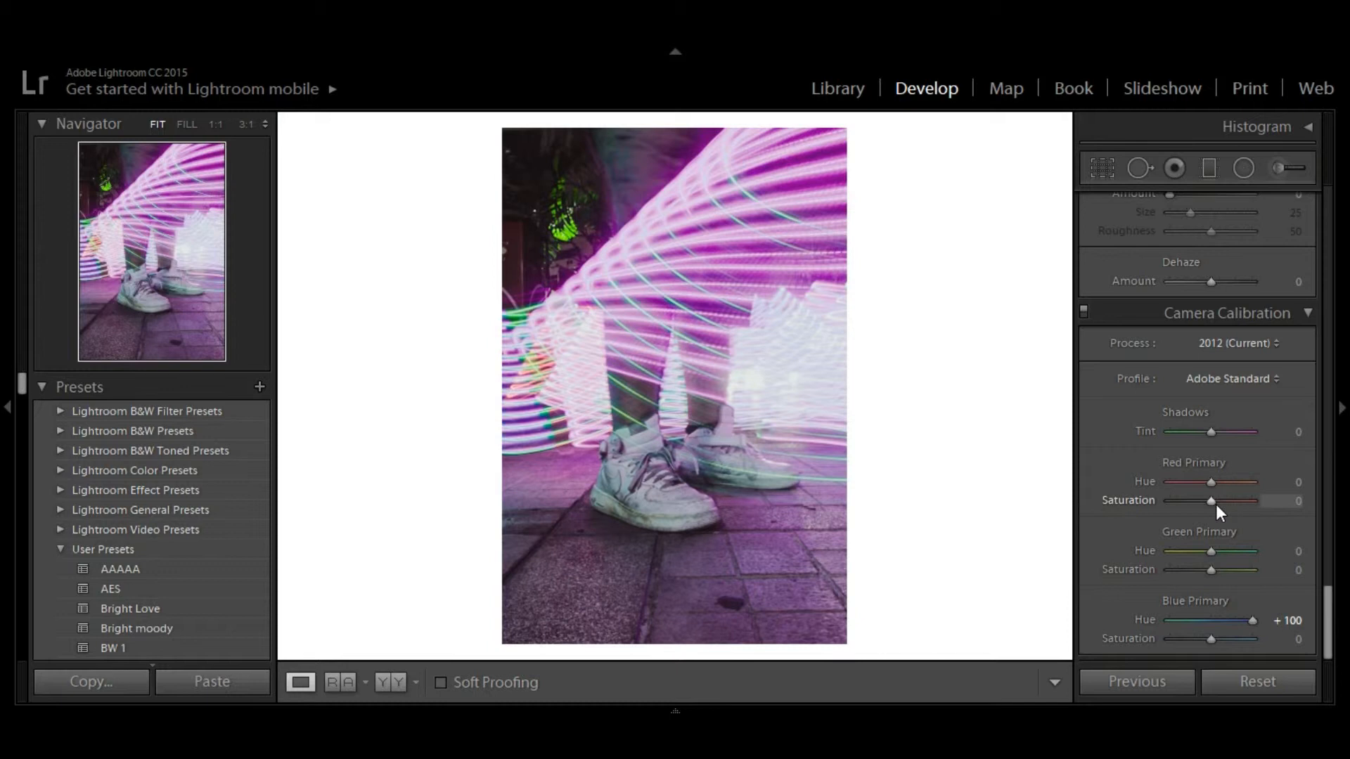
Step: Set the Camera Calibration Red Primary to hue -57 and saturation -10, and the Blue Primary saturation to +10
mouse_move(1212, 484)
mouse_down()
mouse_move(1247, 481)
mouse_move(1188, 483)
mouse_up()
drag(1210, 505, 1206, 505)
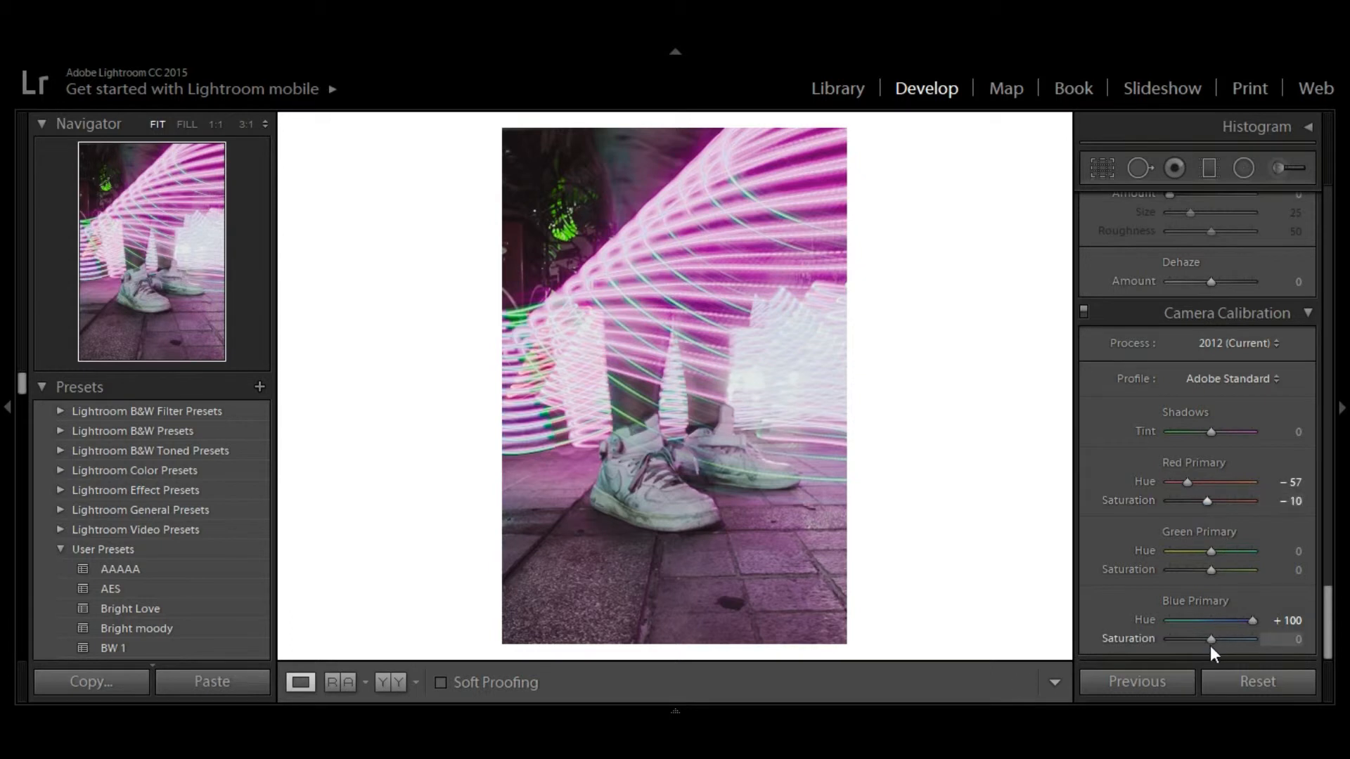
key(Up)
key(Up)
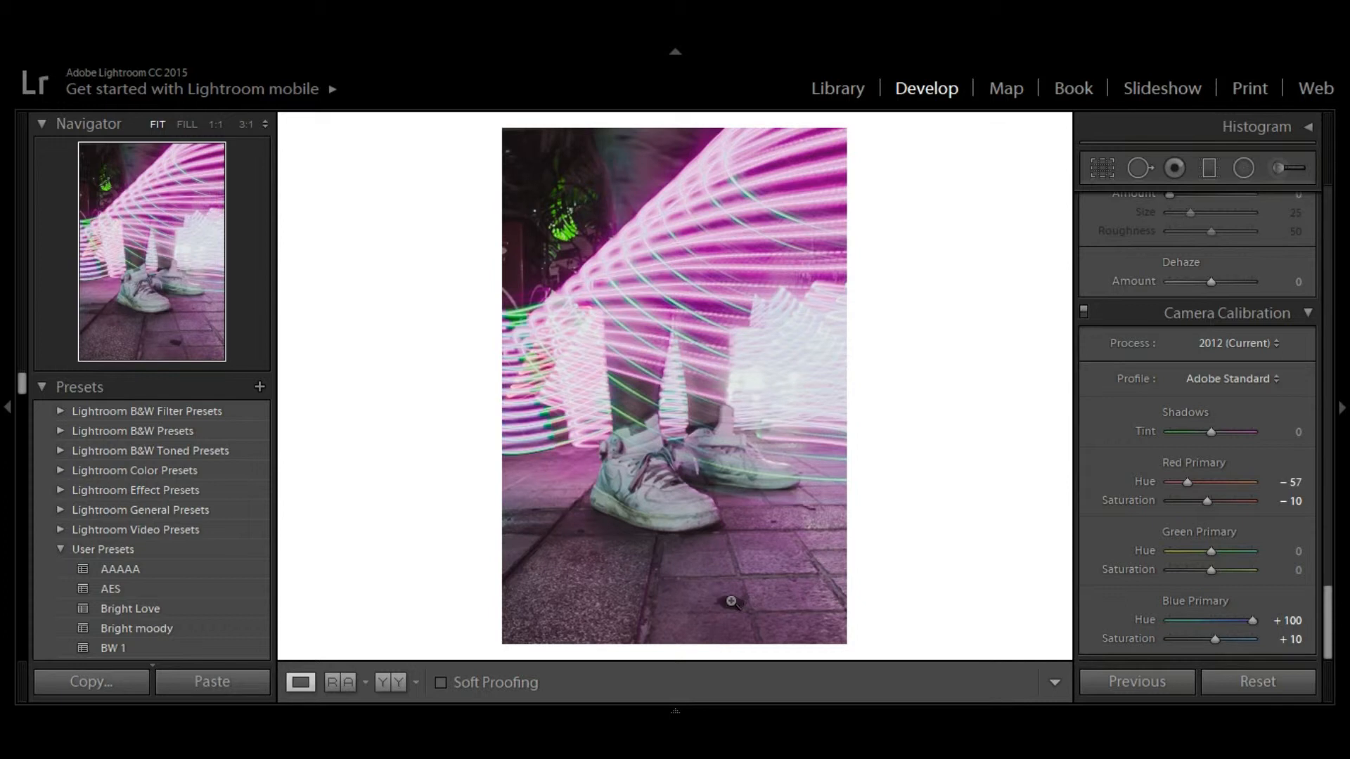
click(732, 602)
drag(729, 603, 730, 438)
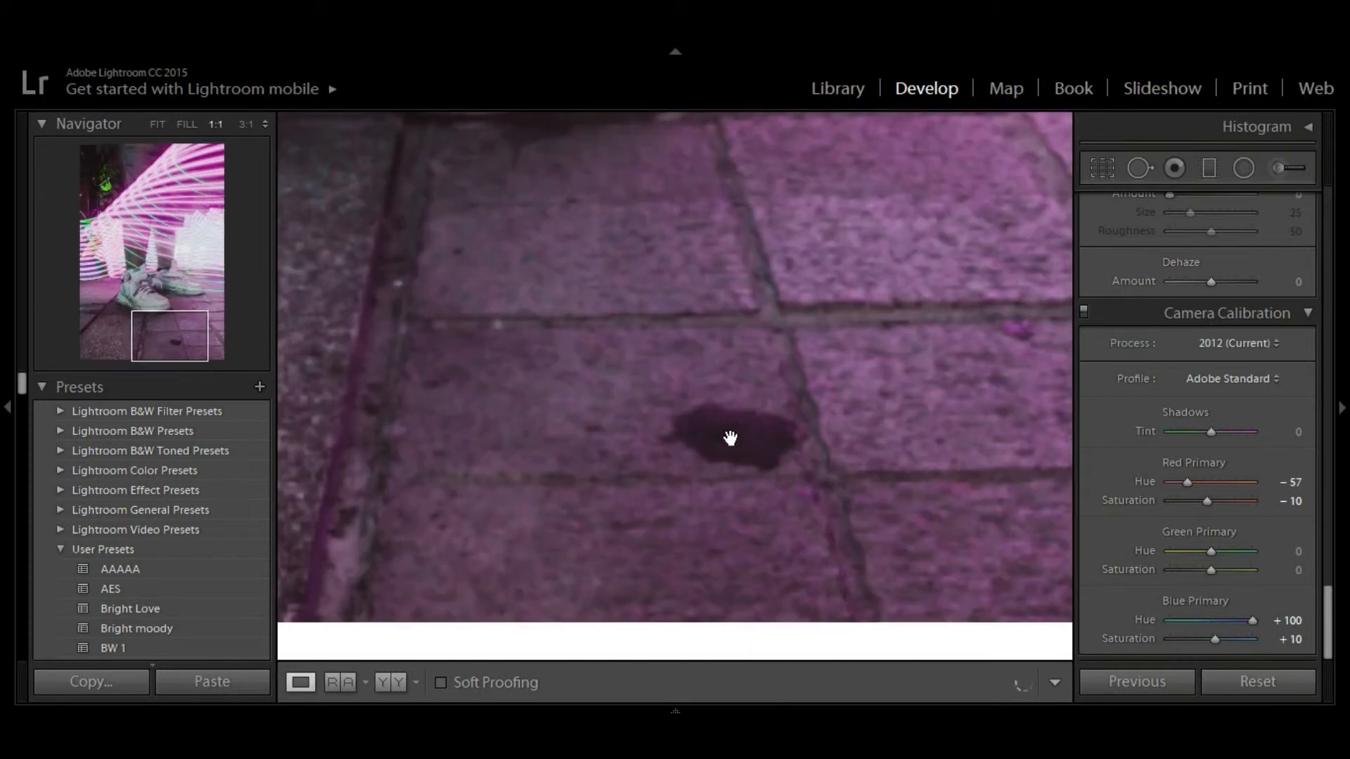
click(730, 444)
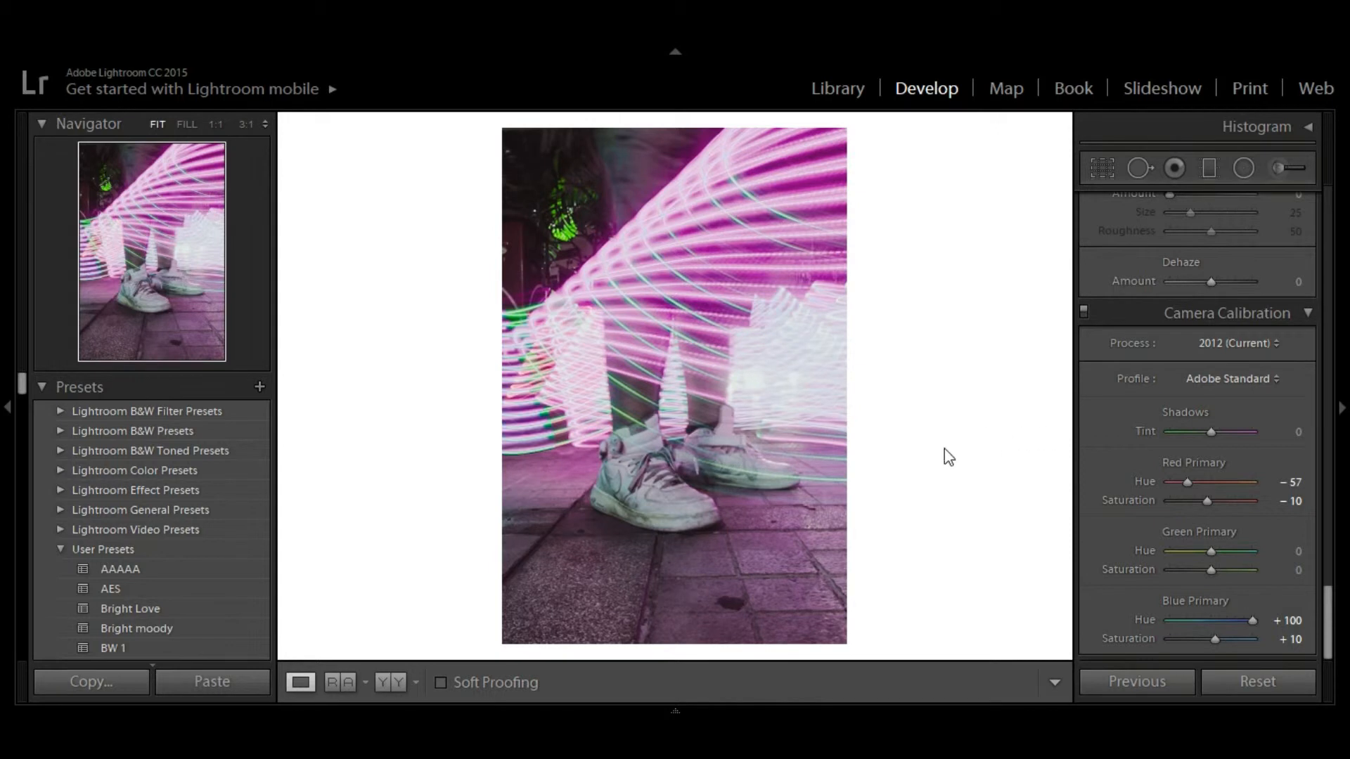
Step: Open IMG_7497.CR2 and crop in both its left and right sides to a nearly square frame around the legs
click(674, 711)
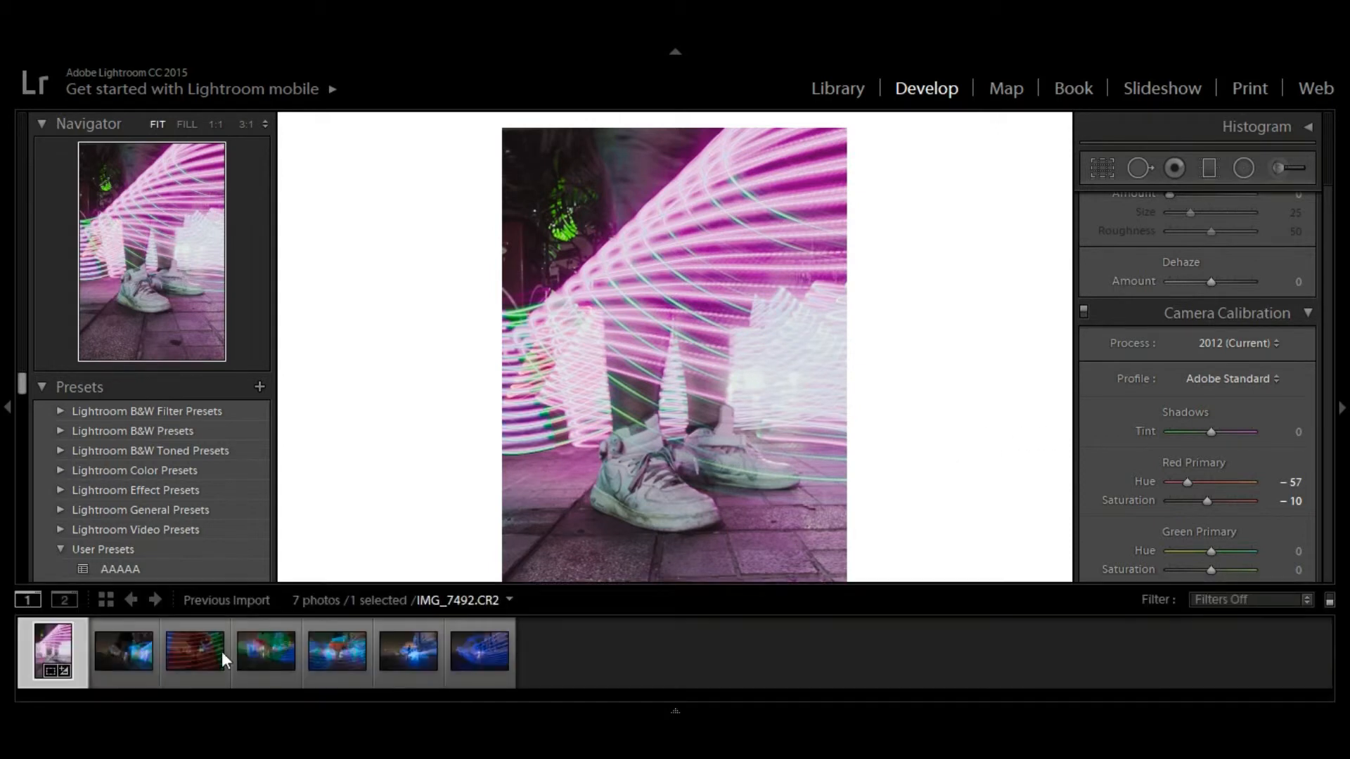
click(125, 652)
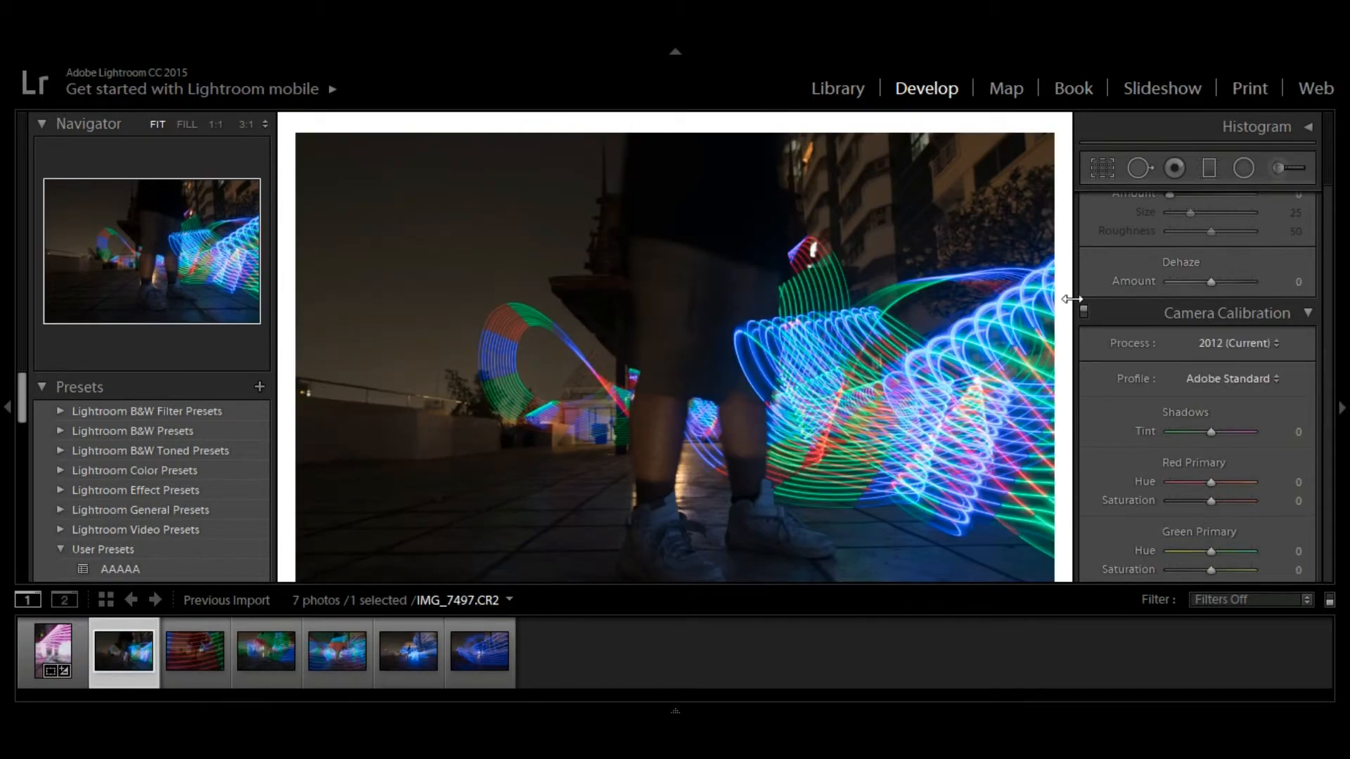
click(1107, 170)
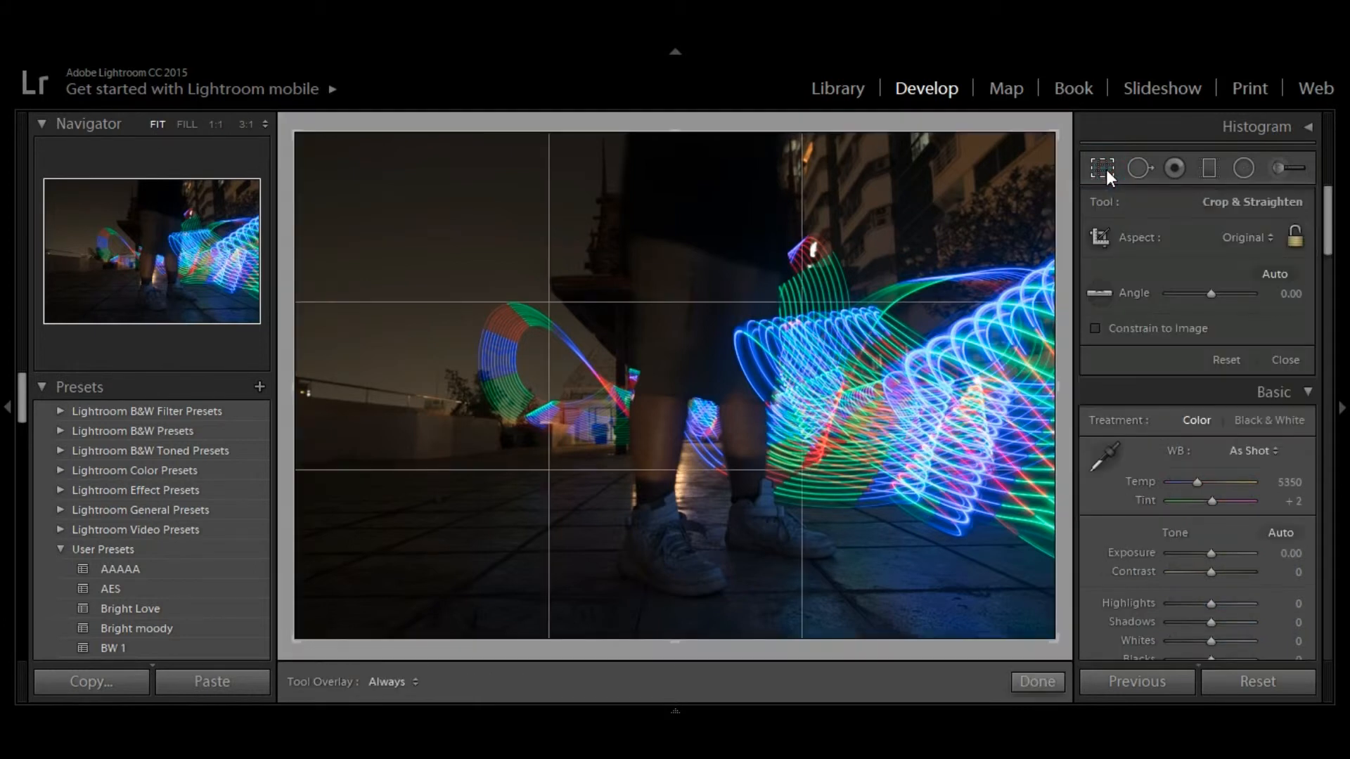
drag(295, 340, 378, 349)
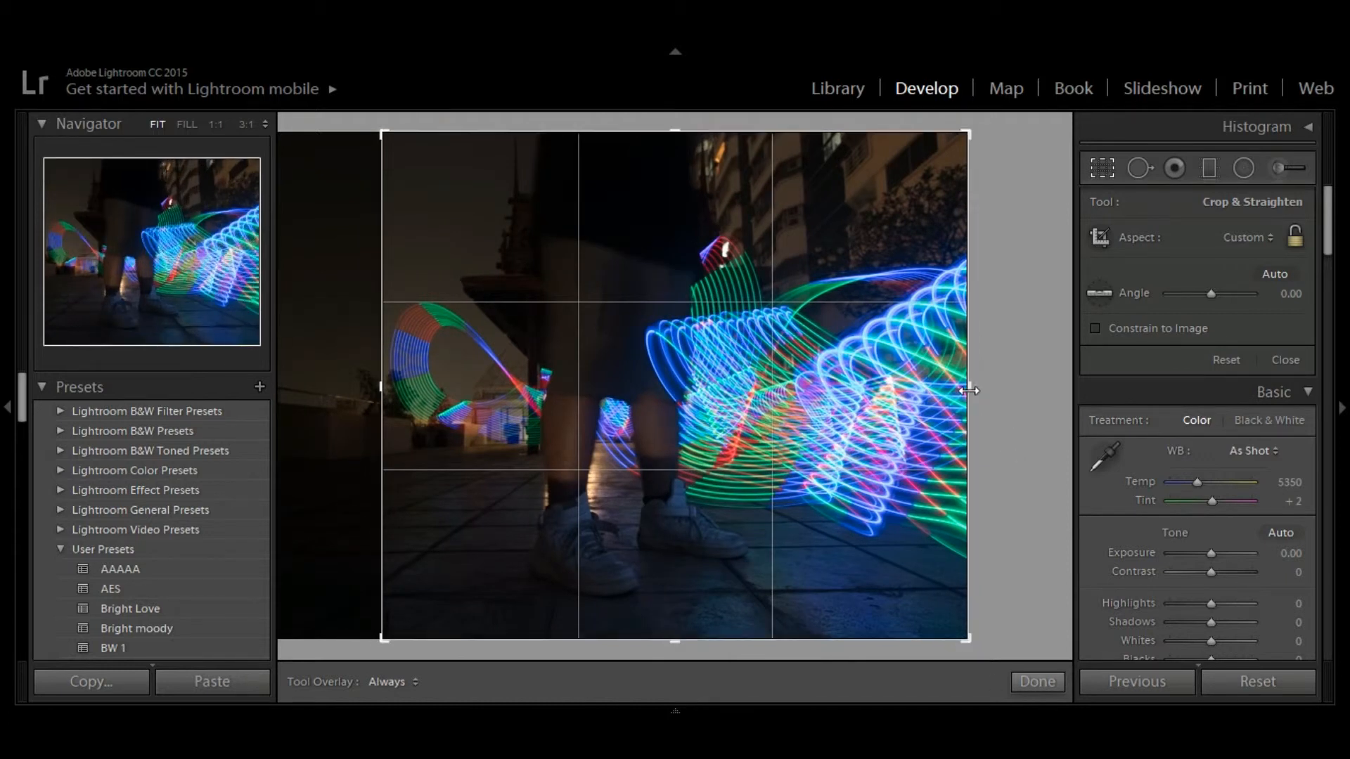
drag(974, 391, 881, 394)
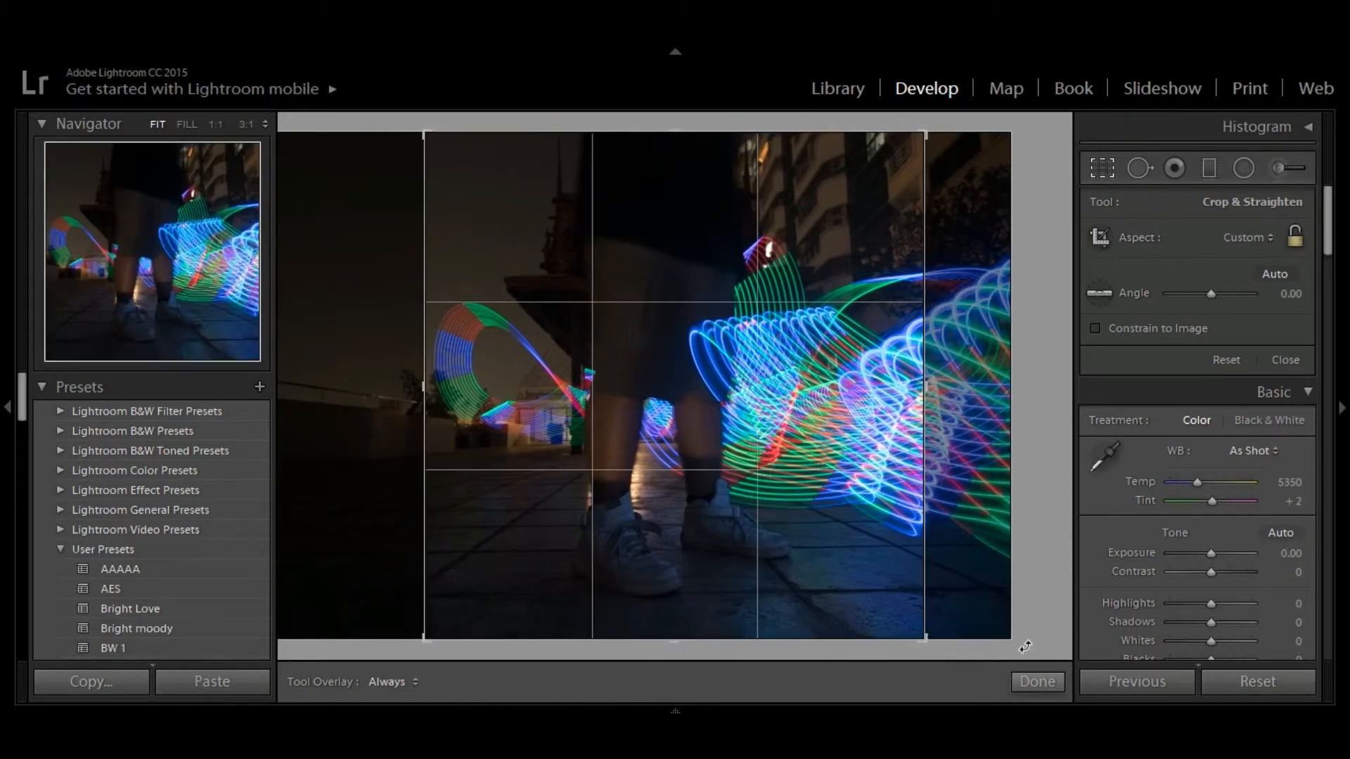
click(1034, 681)
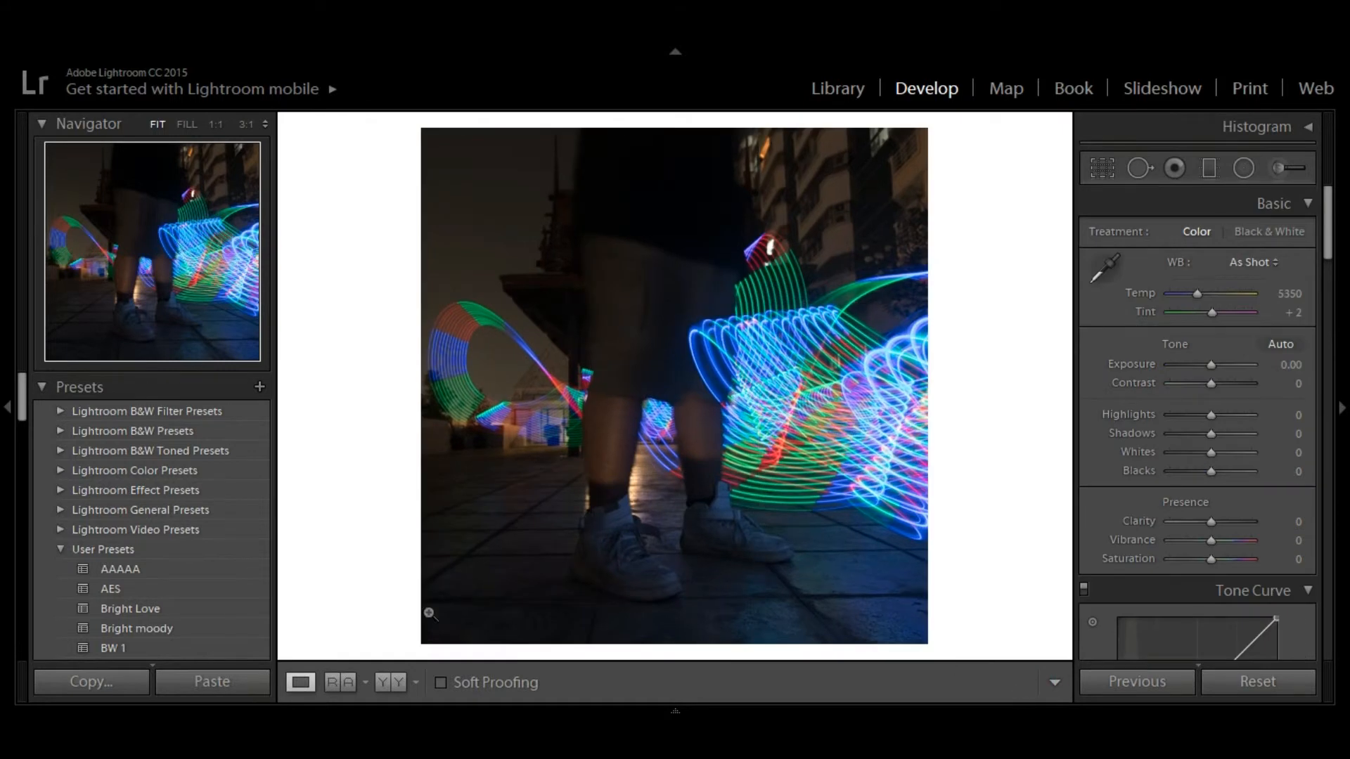
Step: Copy the develop settings of IMG_7492.CR2, leaving out white balance, brush, spot removal and crop
mouse_move(36, 705)
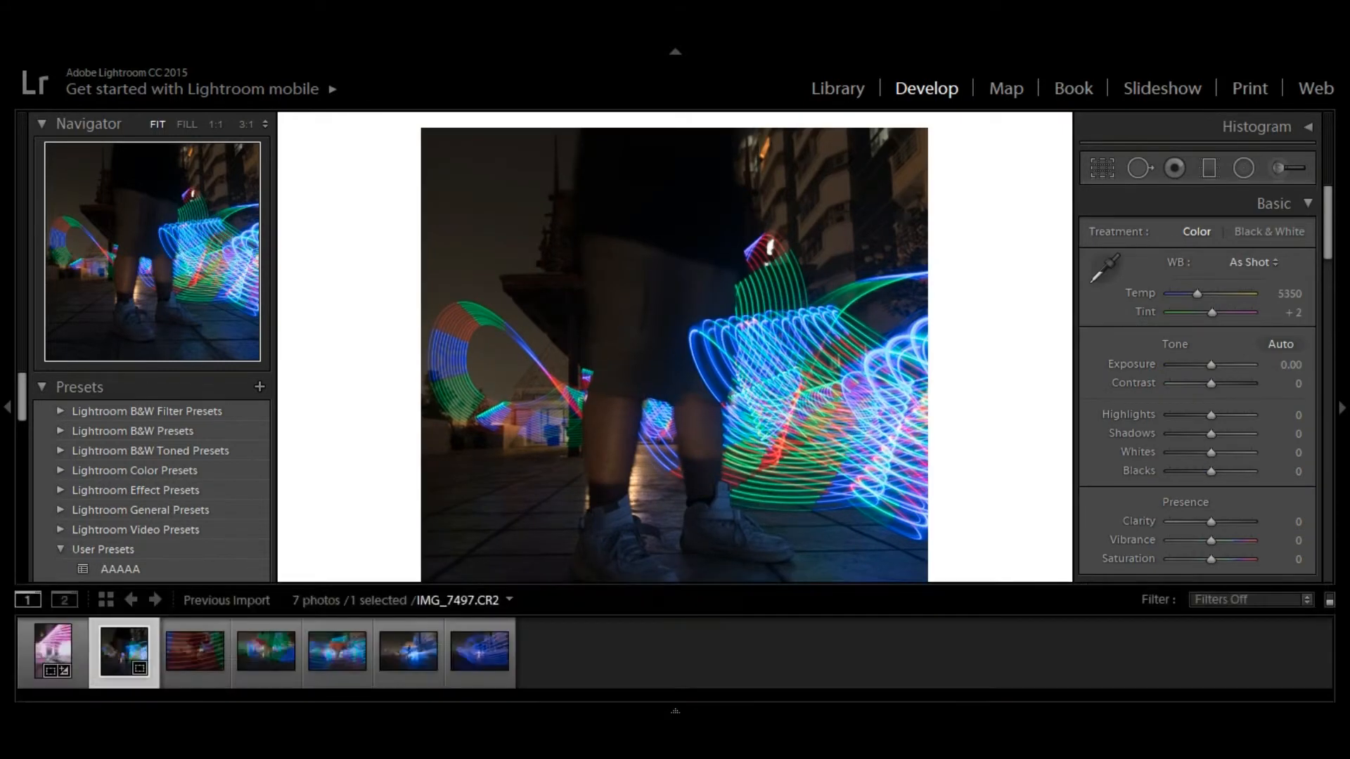
click(38, 648)
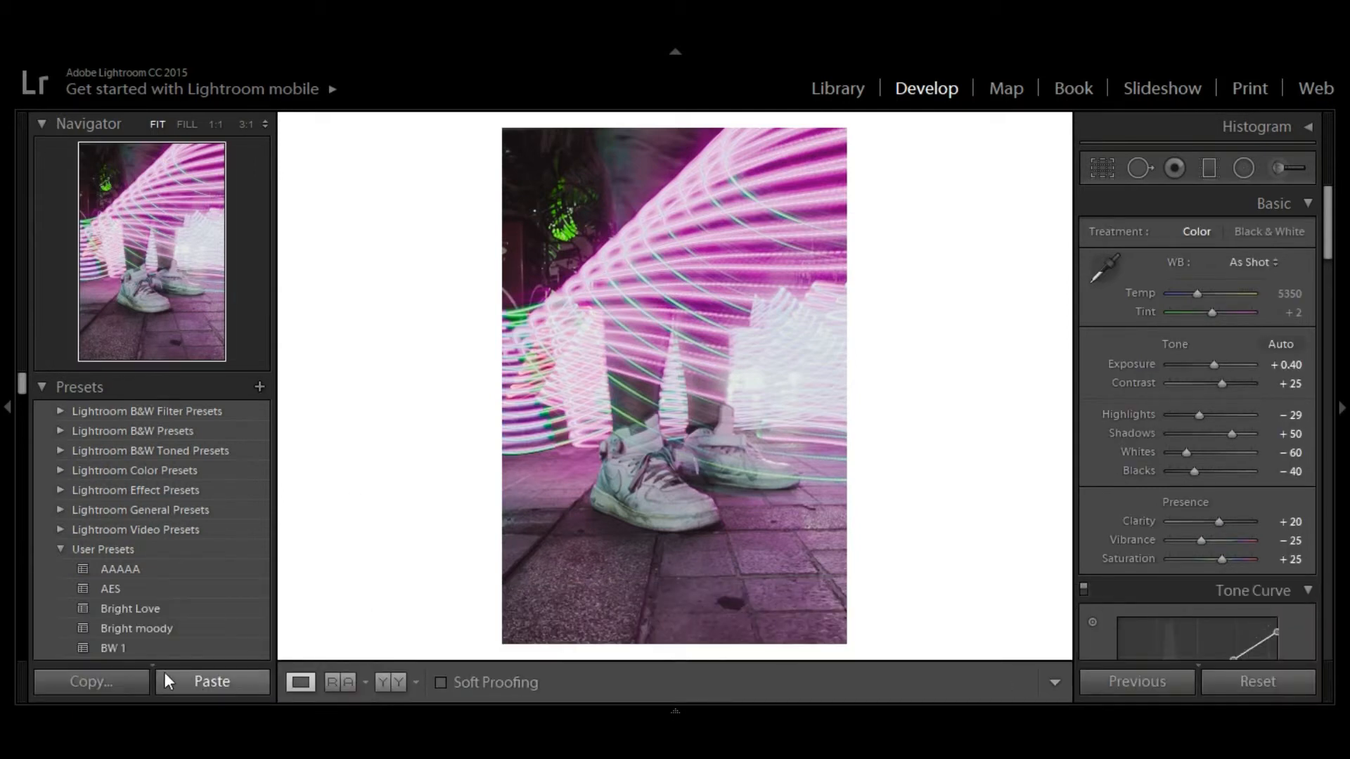
click(123, 679)
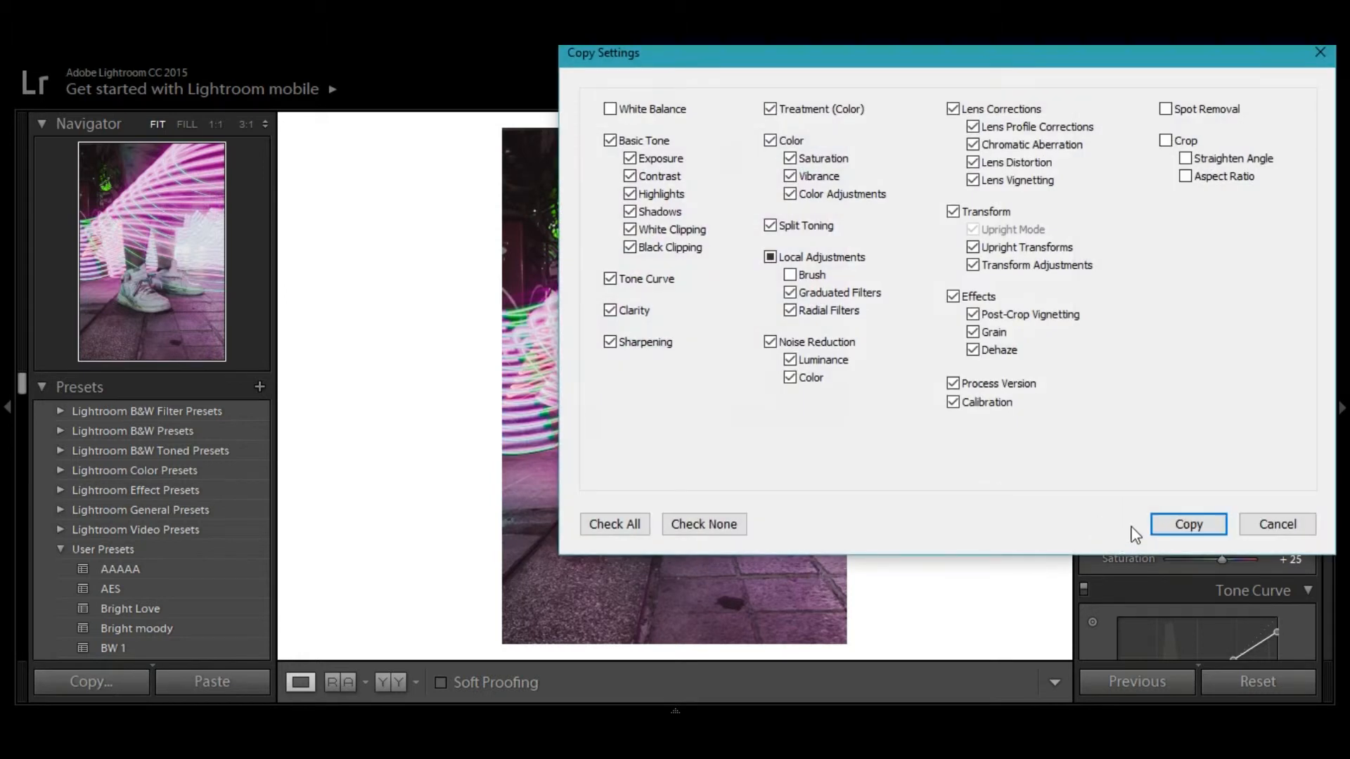
click(1176, 526)
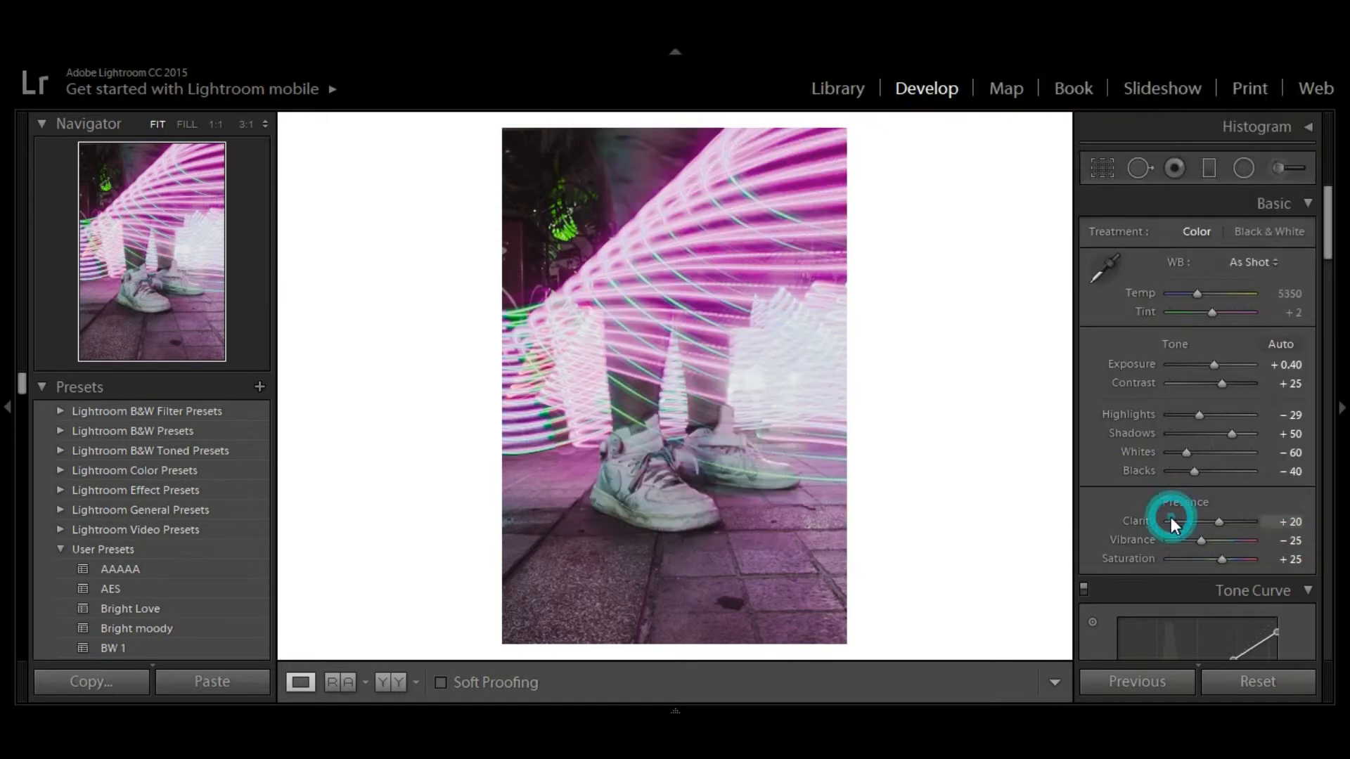
Step: Paste the copied develop settings onto the cropped IMG_7497.CR2
mouse_move(372, 712)
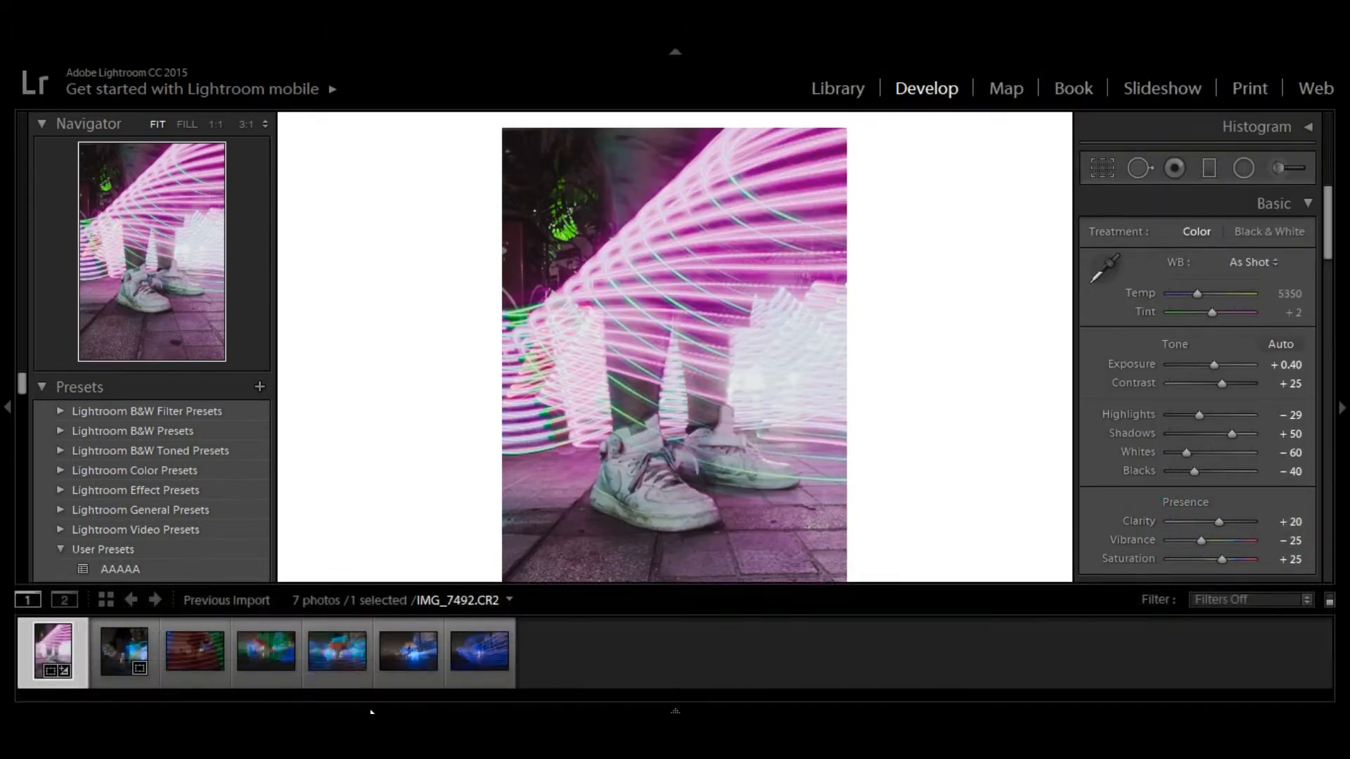
click(112, 654)
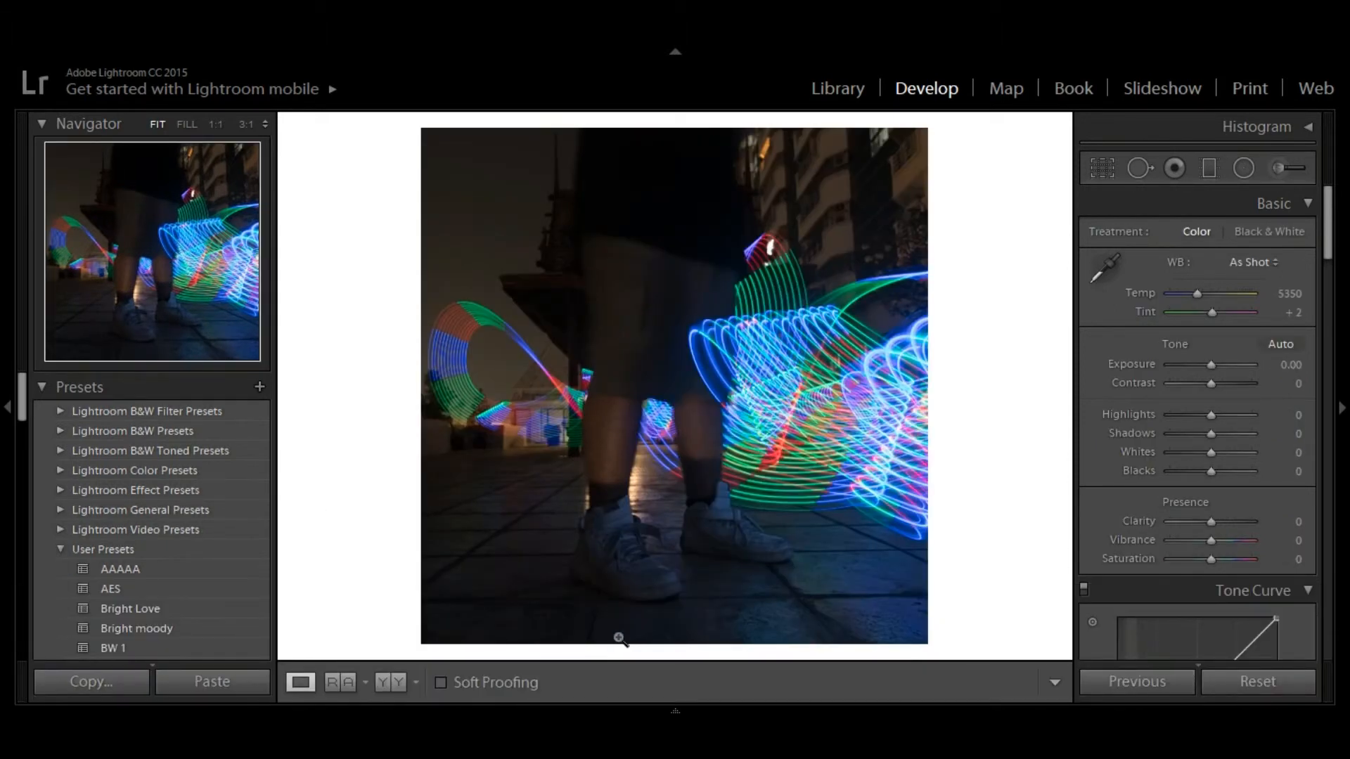
click(229, 680)
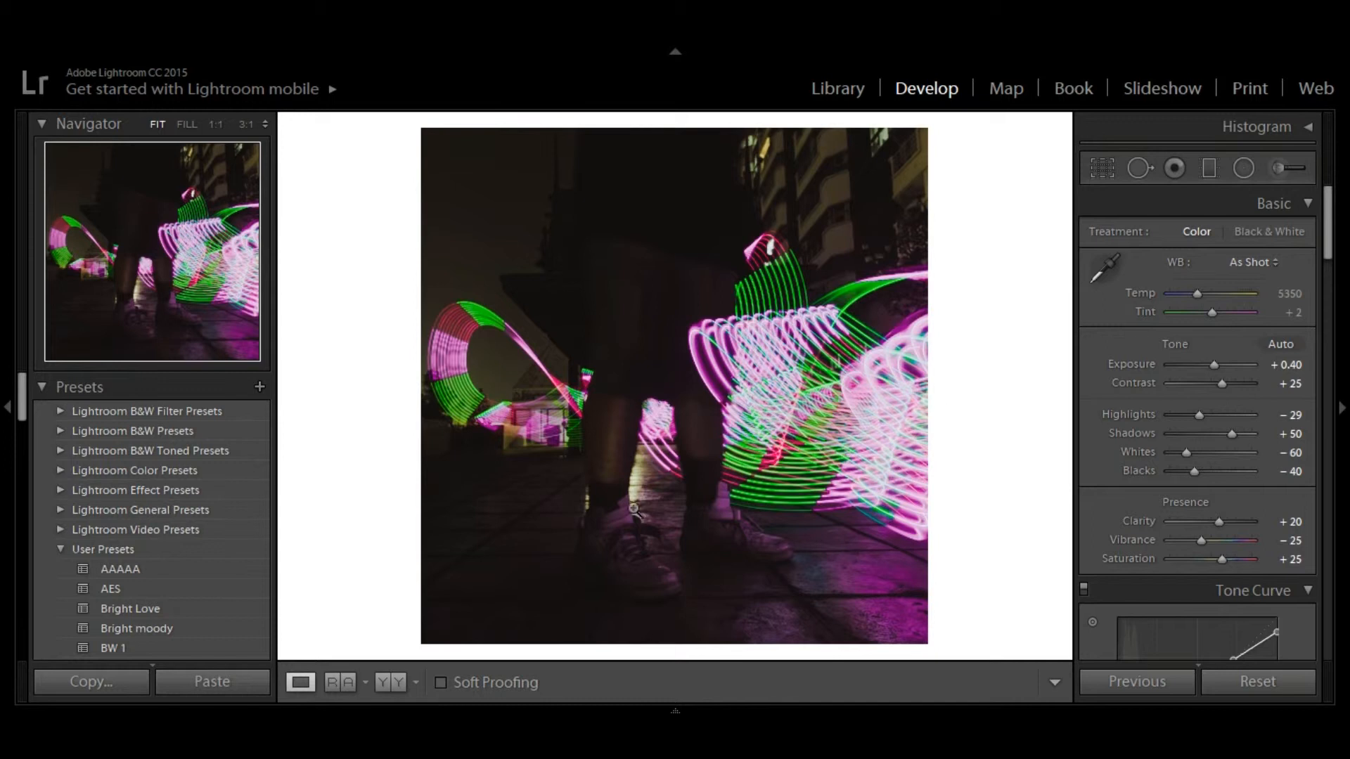
Step: Paste the copied develop settings onto the next photo with the long red streaks, and set Highlights to +45, Whites and Blacks to +7
key(Right)
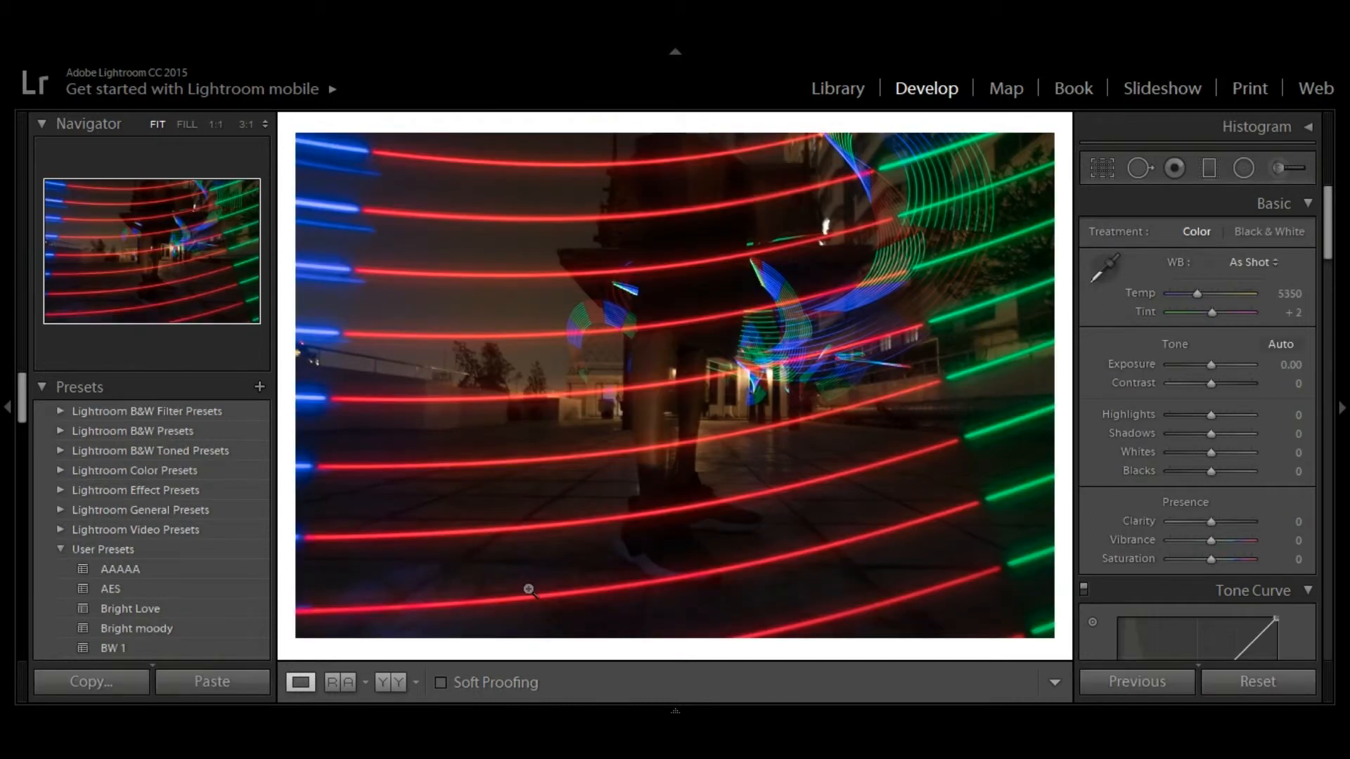
click(238, 681)
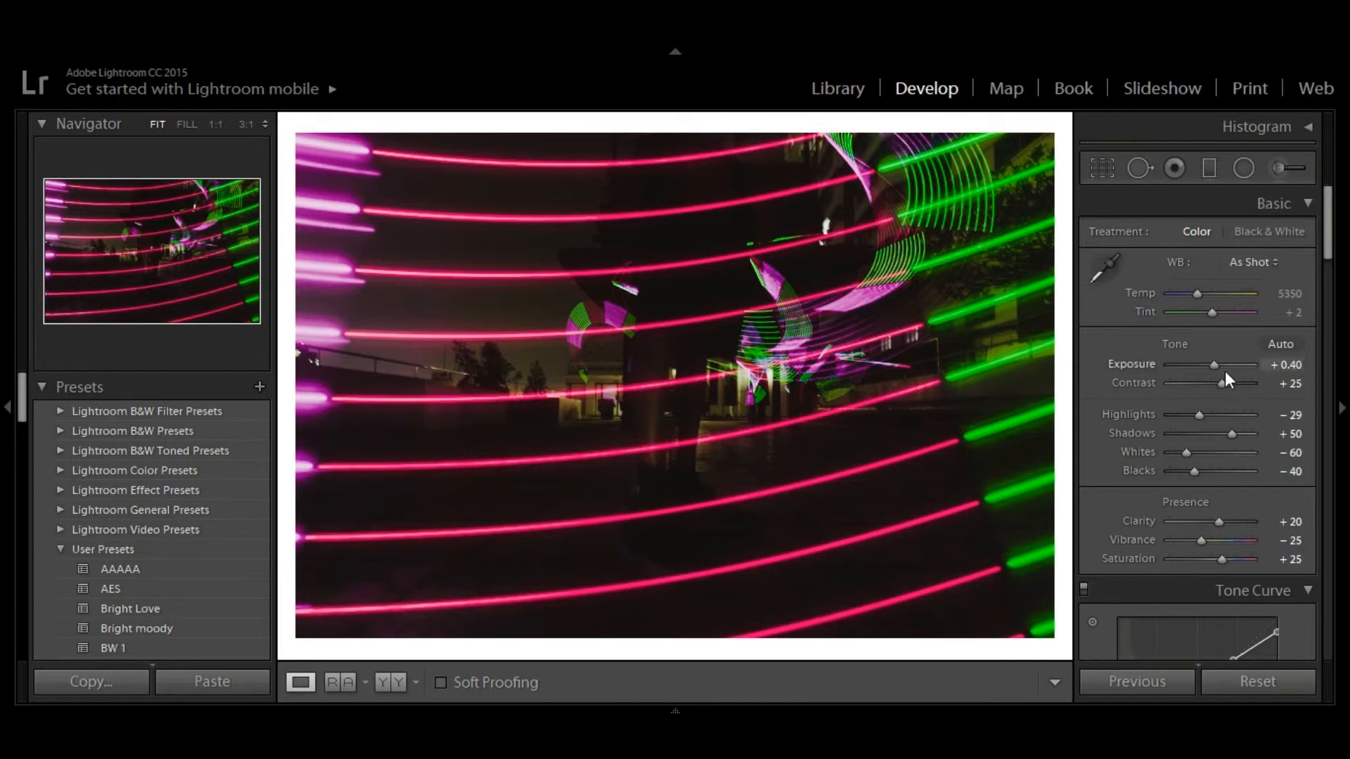
click(1230, 415)
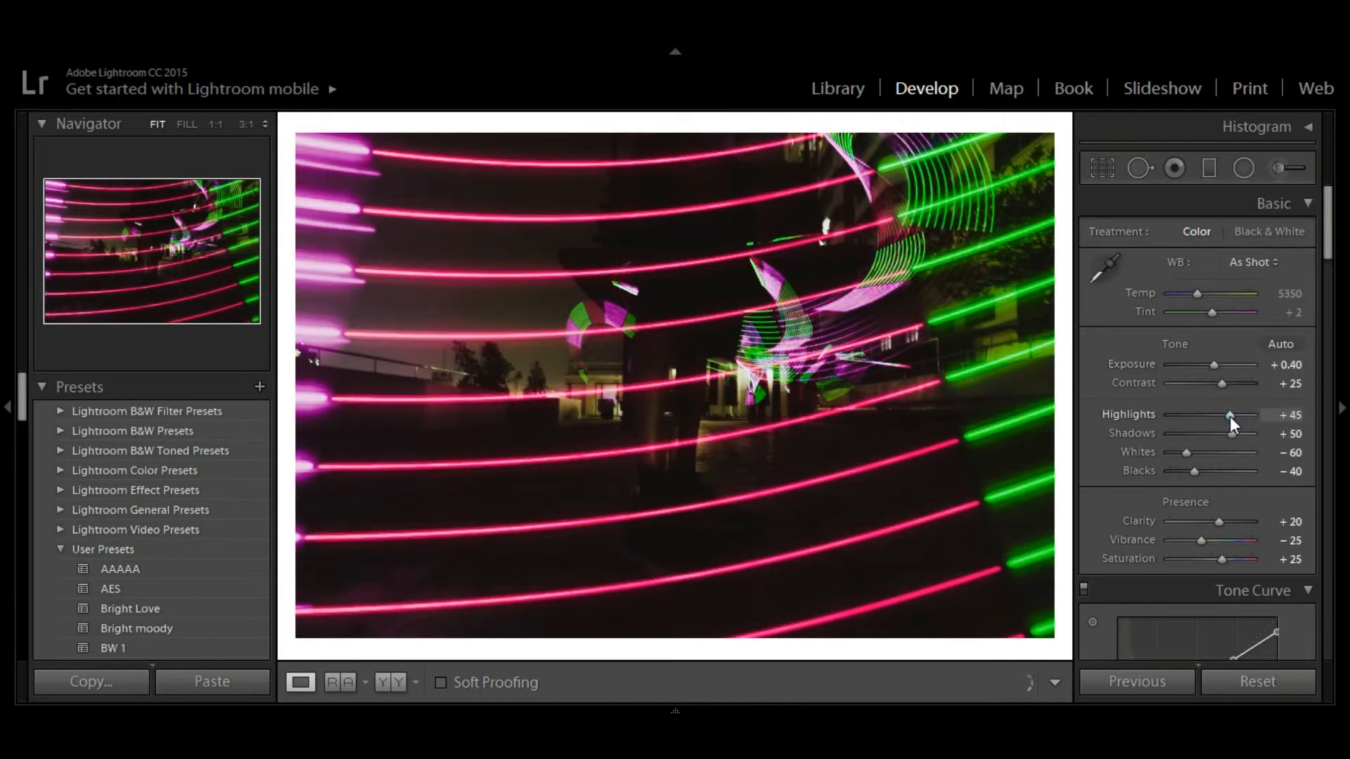
click(1214, 470)
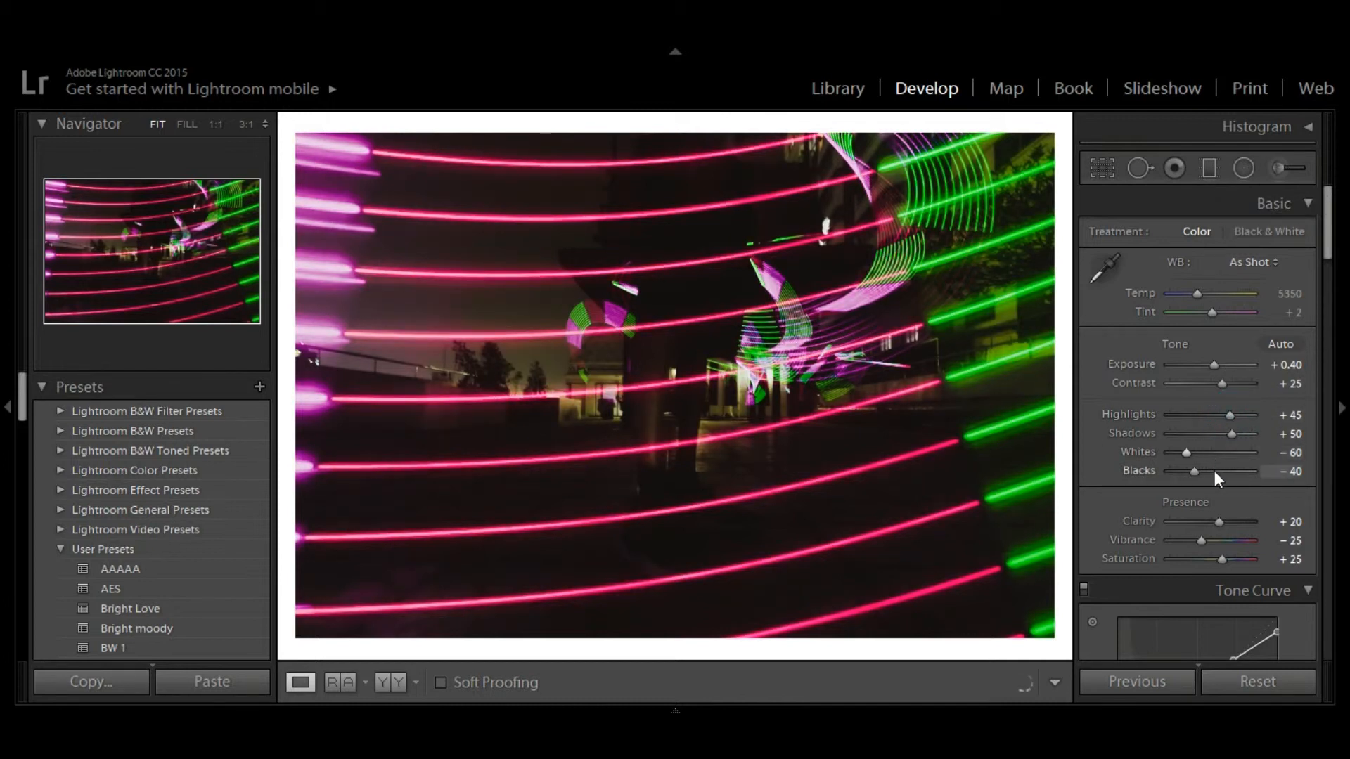
click(1214, 456)
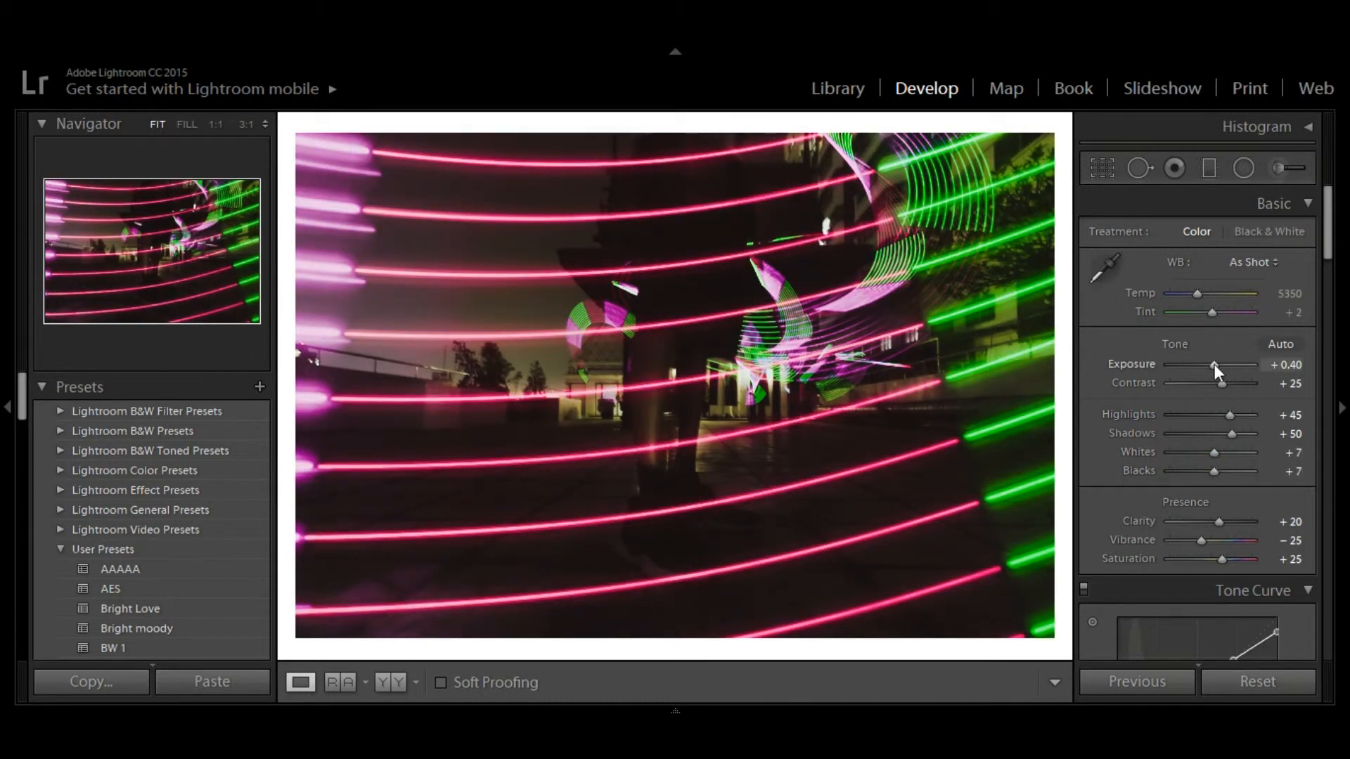
Step: Add a graduated filter from the photo's lower edge up past the legs and set its exposure to 1.15
click(1209, 169)
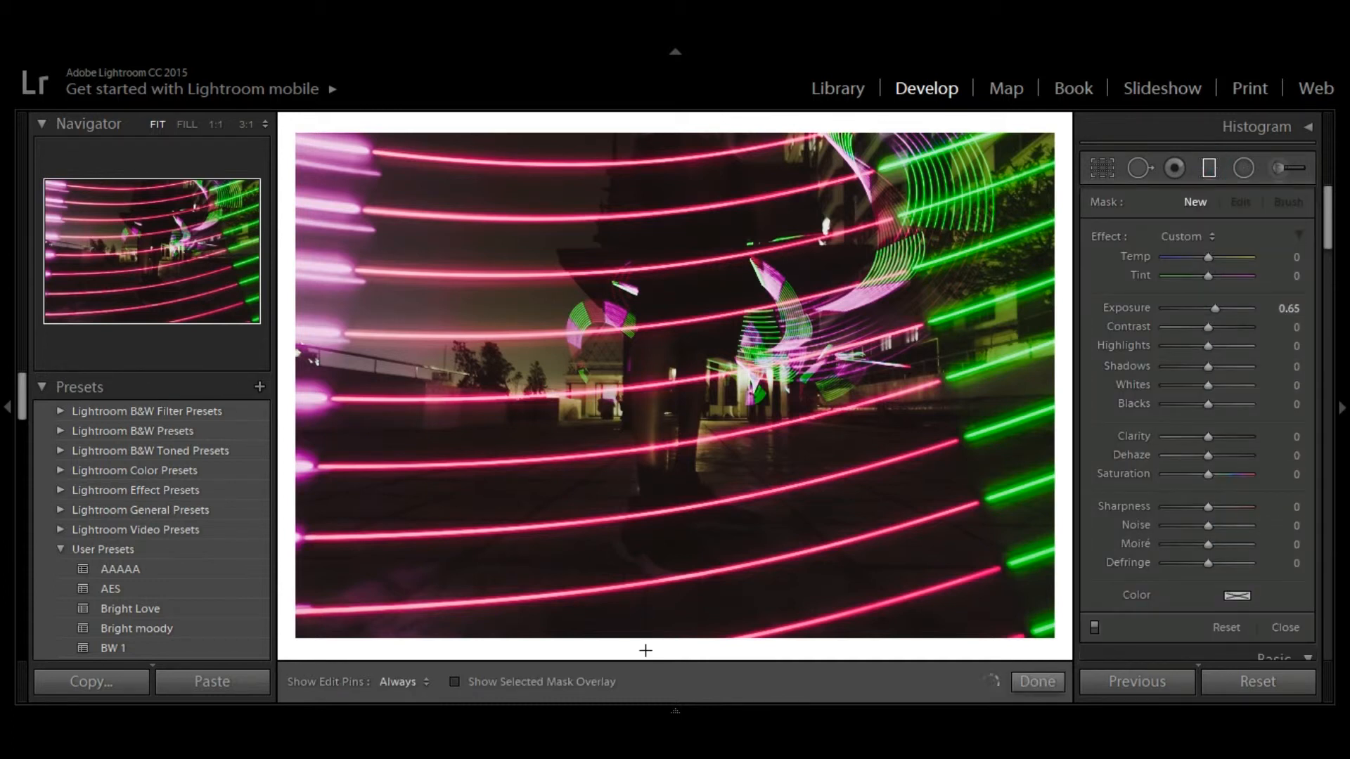
mouse_move(646, 647)
mouse_down()
mouse_move(665, 436)
mouse_move(648, 295)
mouse_up()
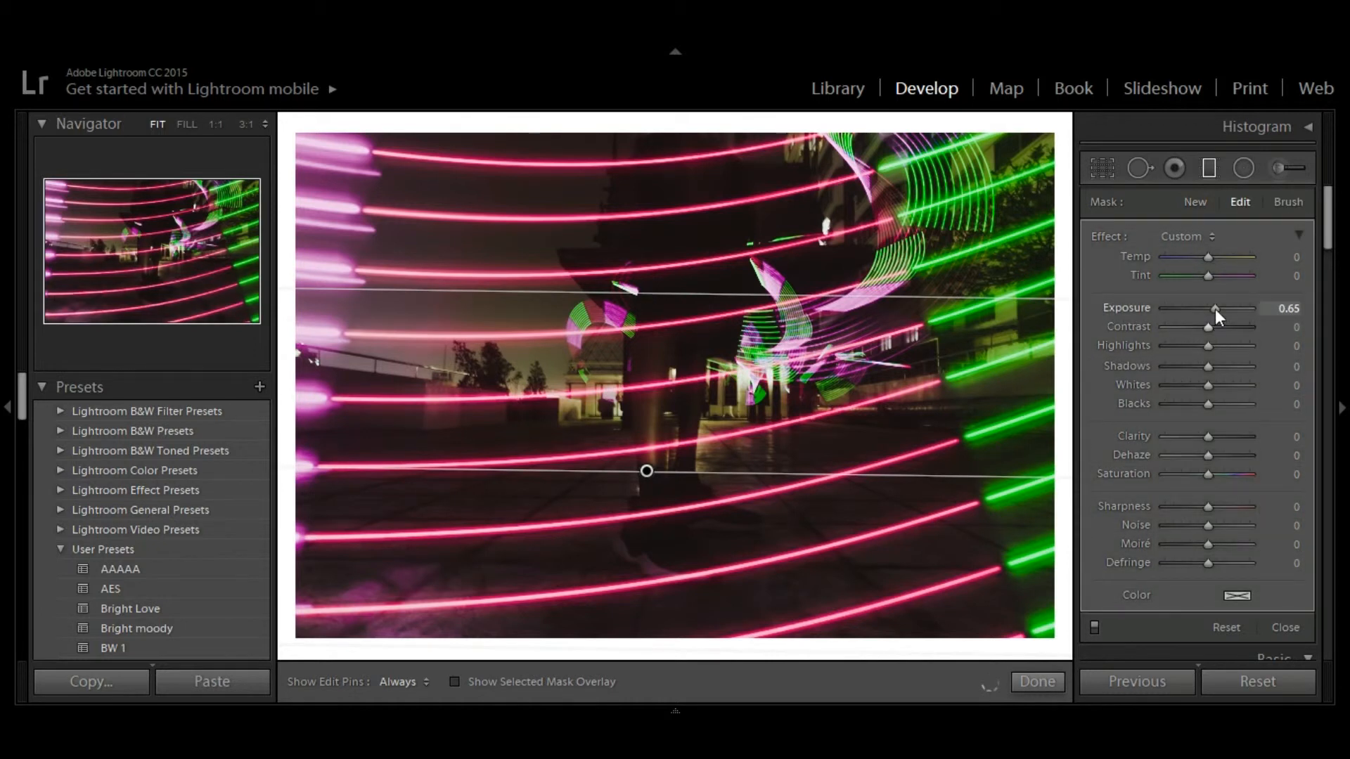
drag(1215, 310, 1217, 310)
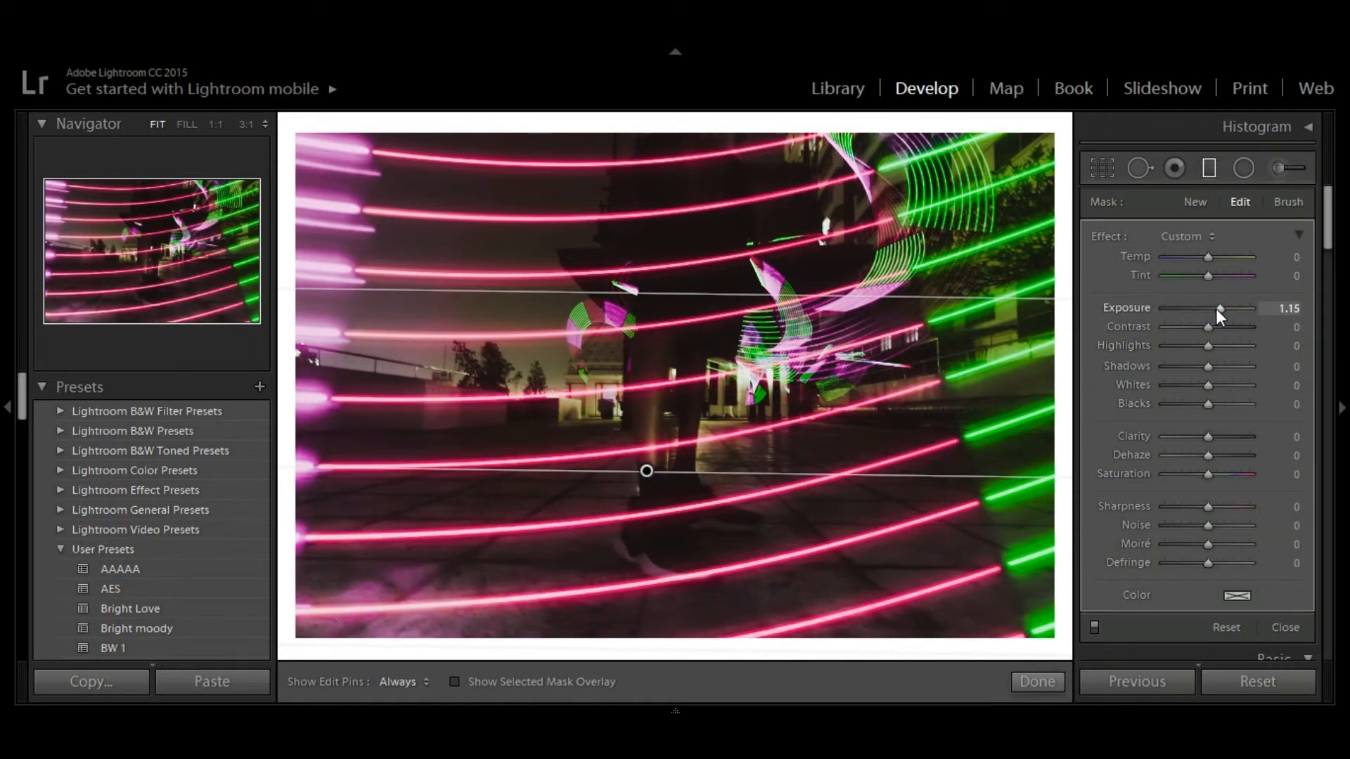
click(1052, 681)
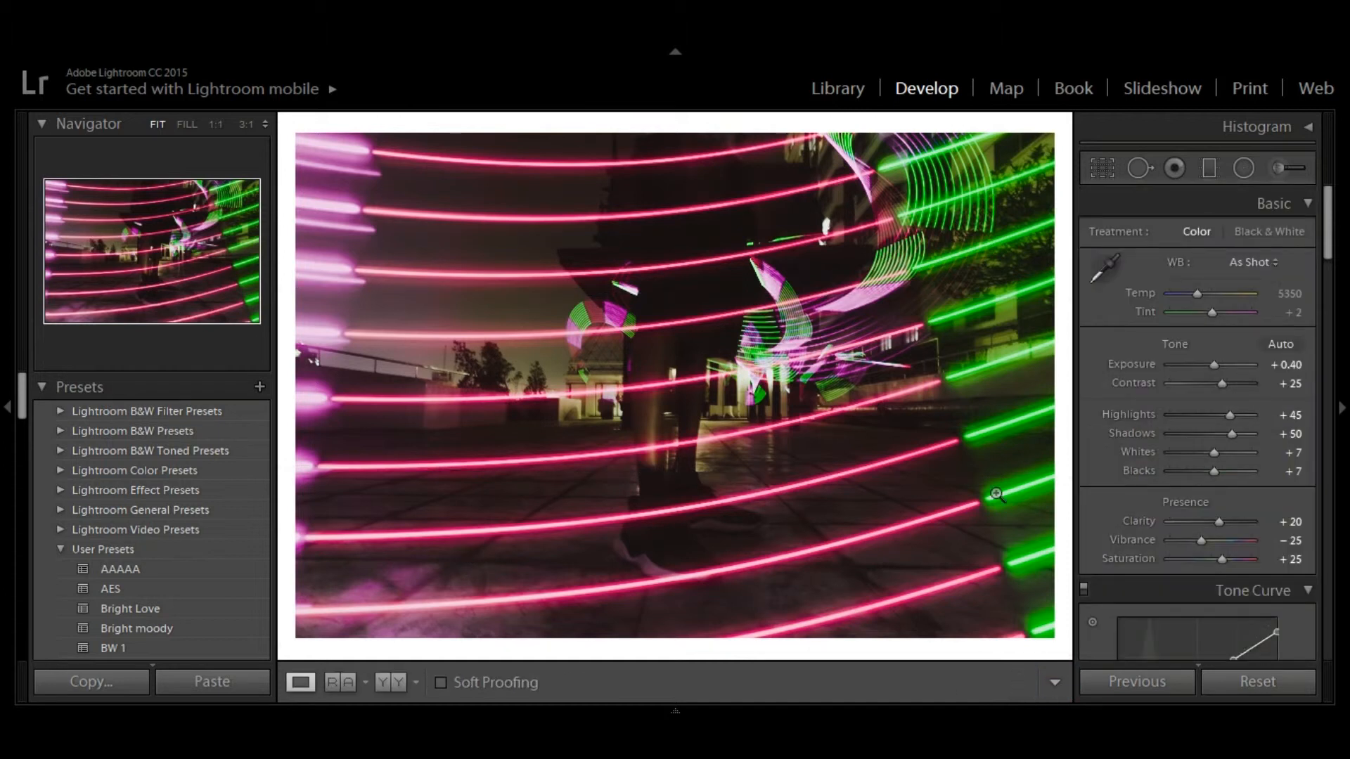
click(1108, 165)
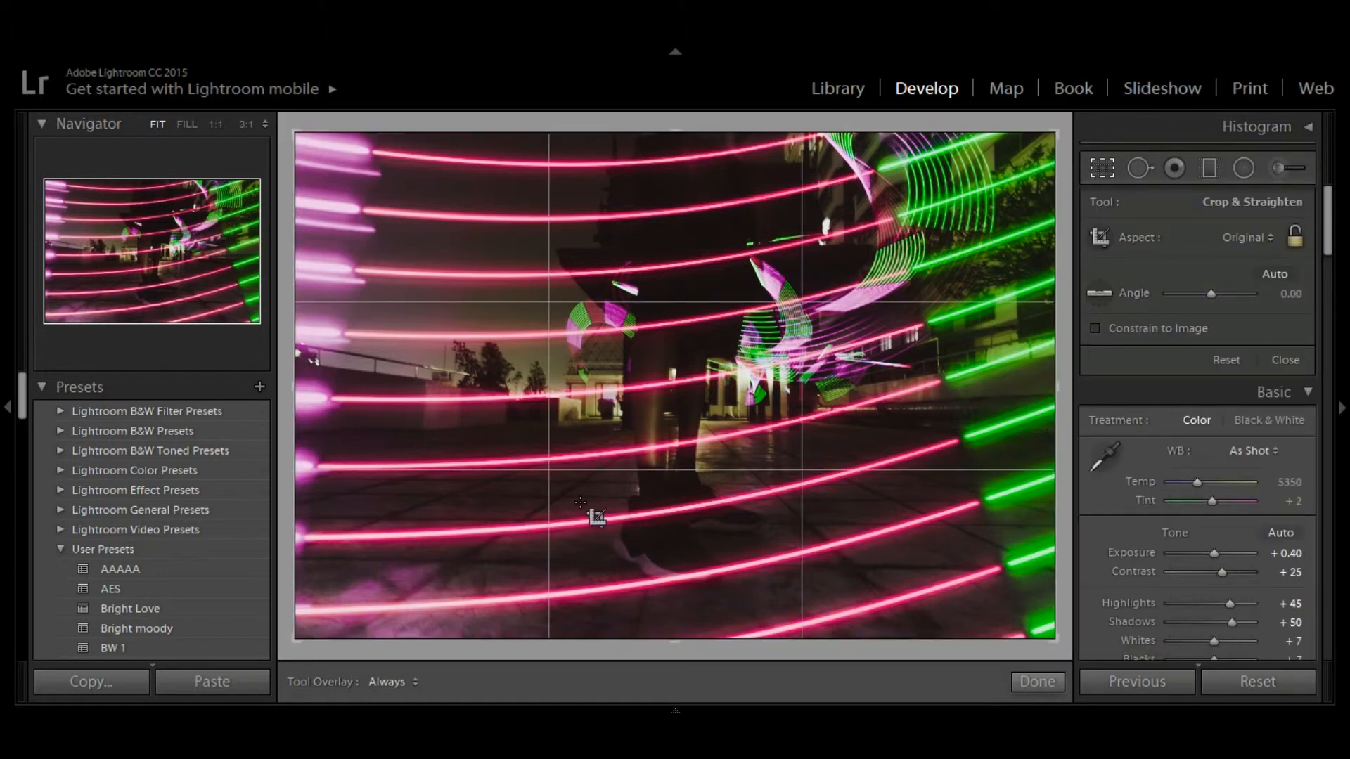
click(1030, 681)
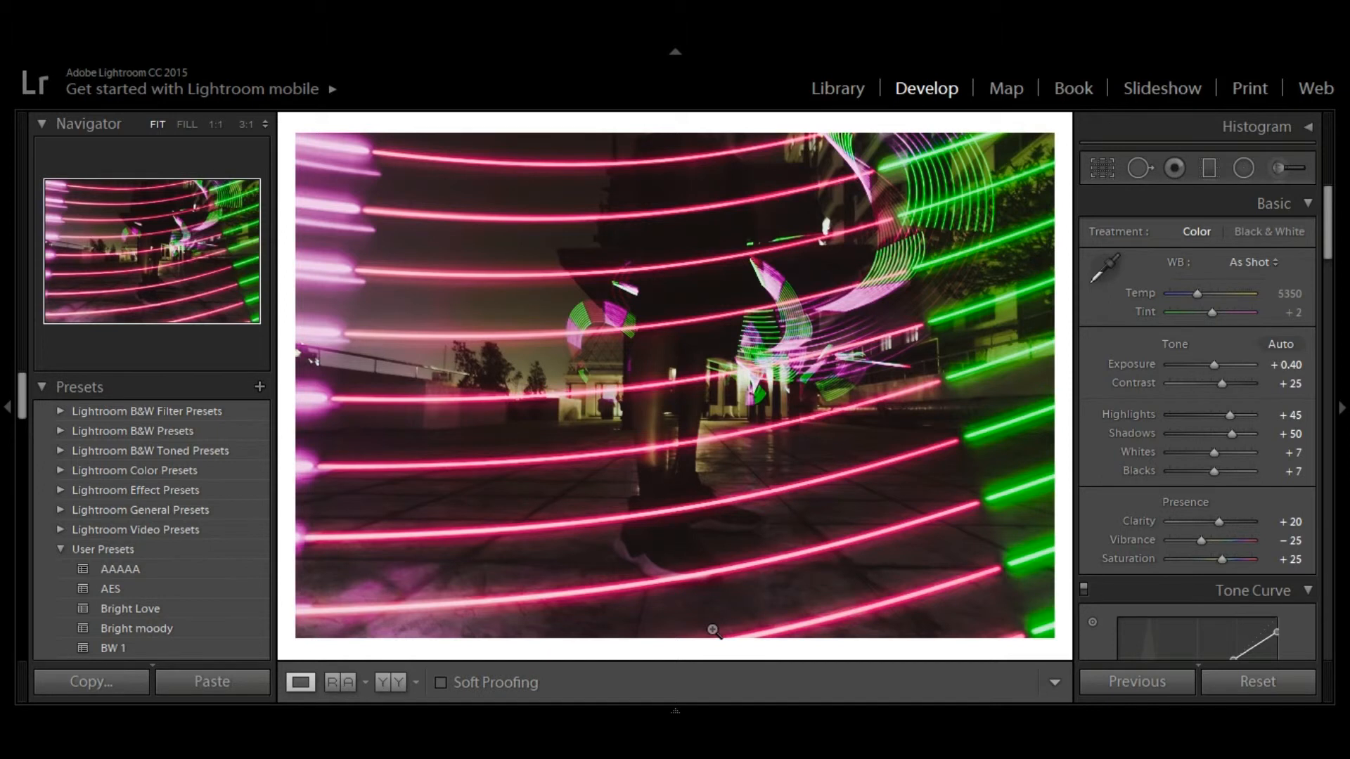
Step: Open the next photo, IMG_7499.CR2, and paste the copied develop settings onto it
key(Right)
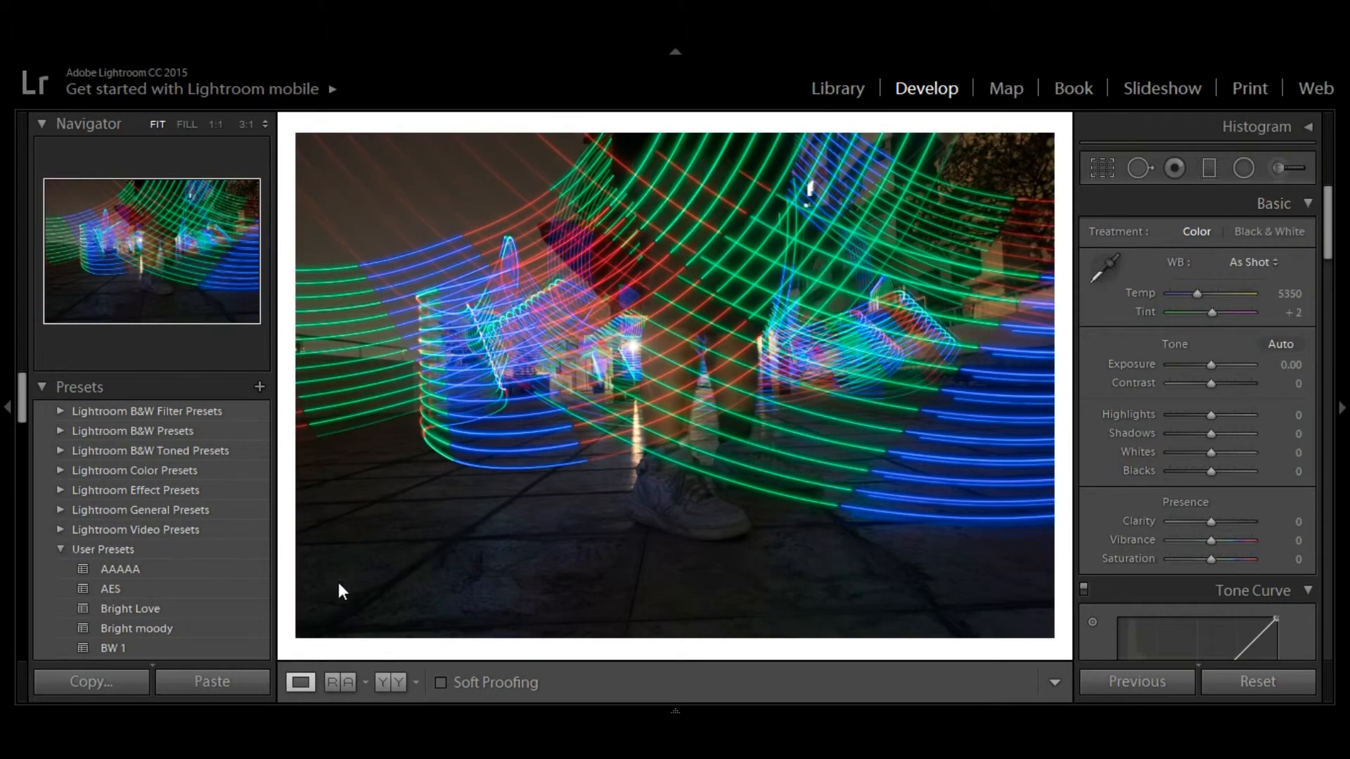
click(246, 684)
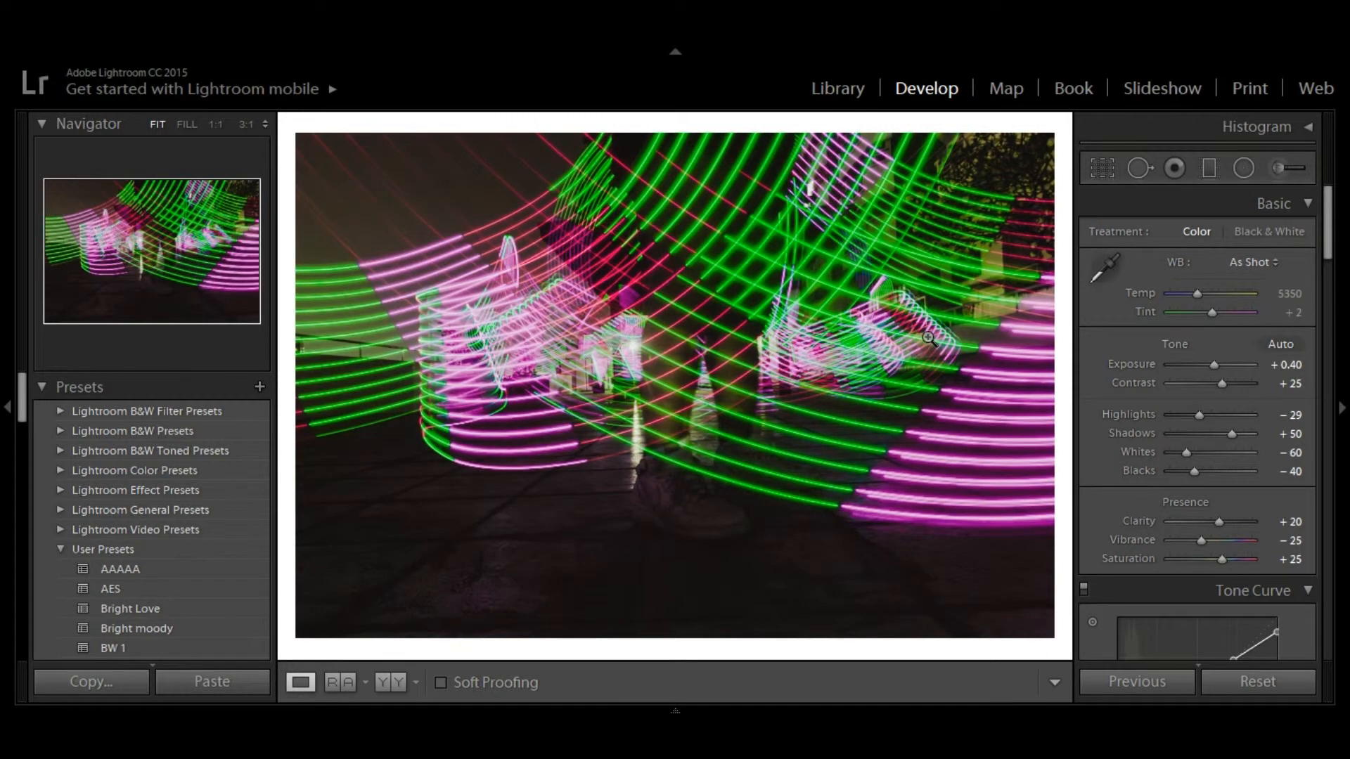
Step: Crop IMG_7499.CR2 to a portrait 4 x 5 / 8 x 10 frame around the leg and shoe
click(1102, 168)
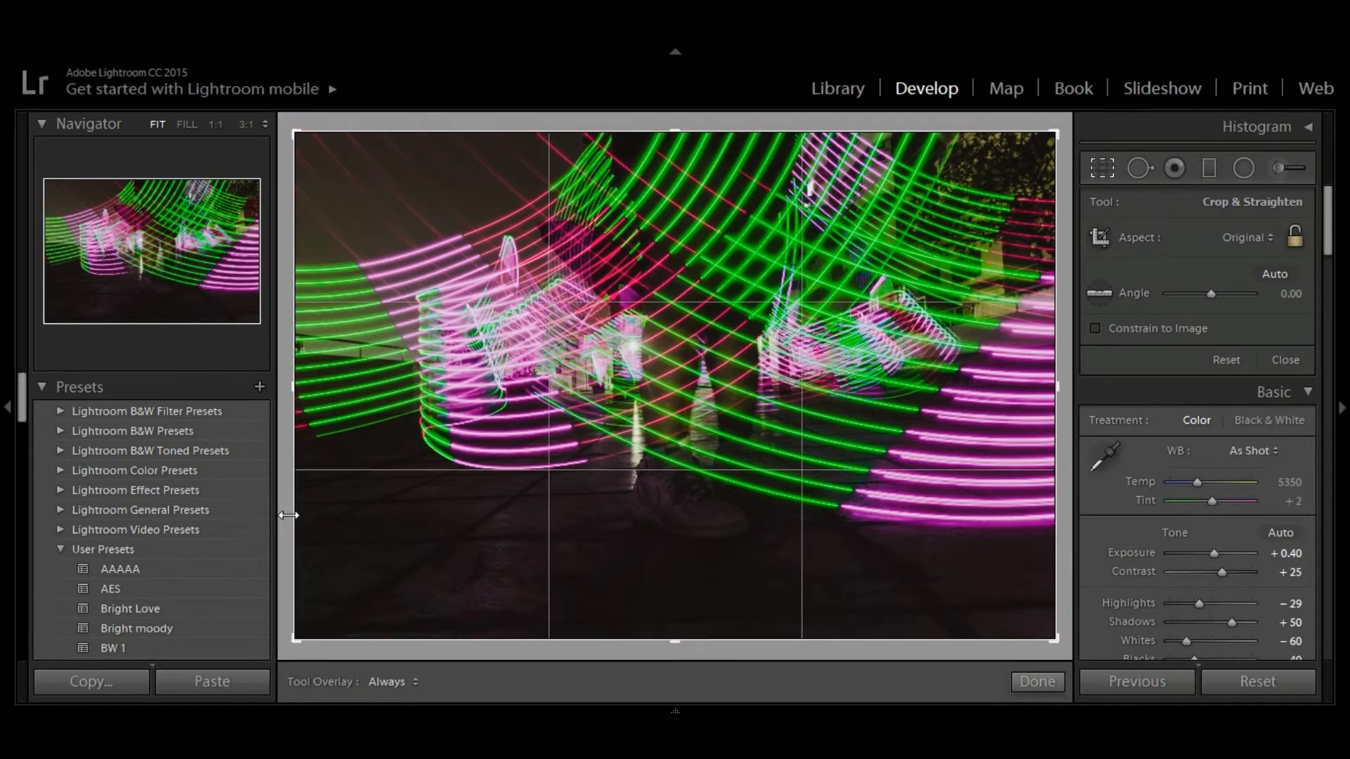
drag(290, 511, 401, 521)
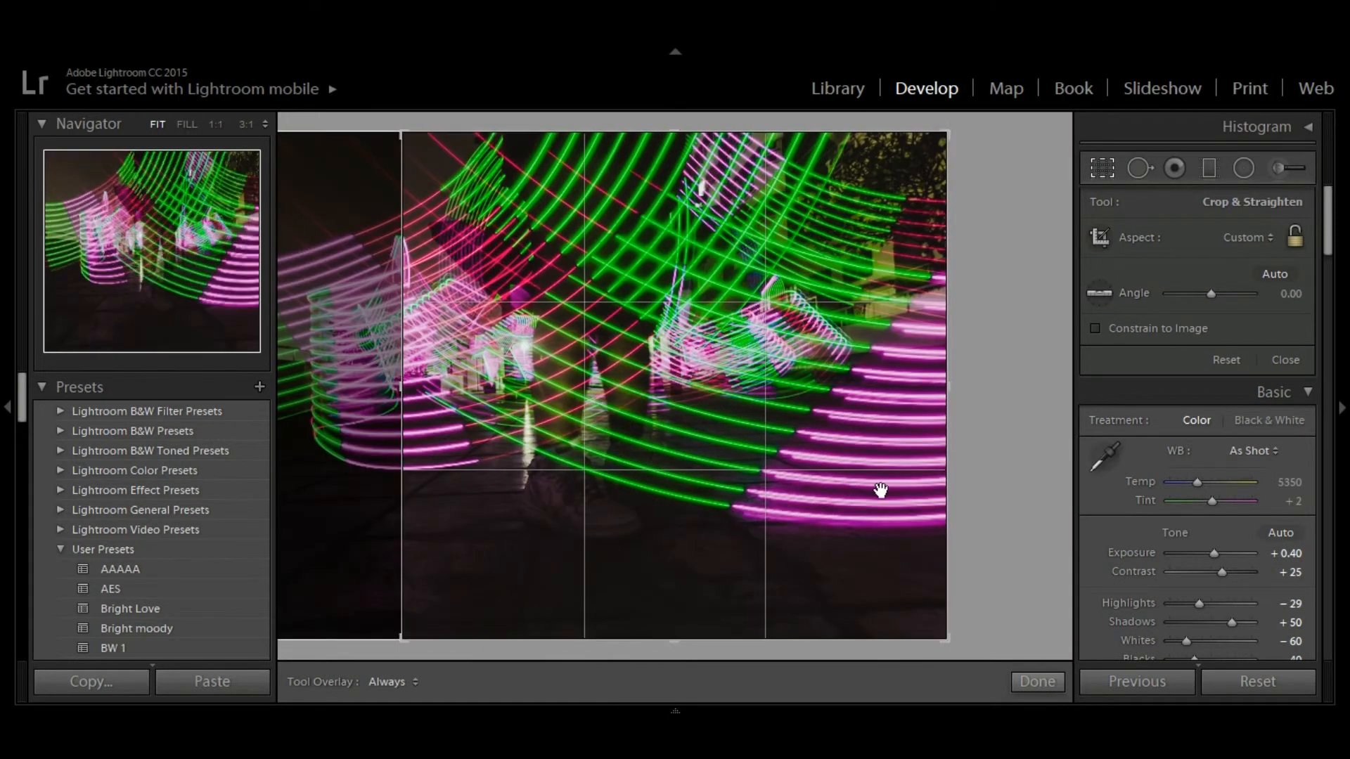
click(1230, 236)
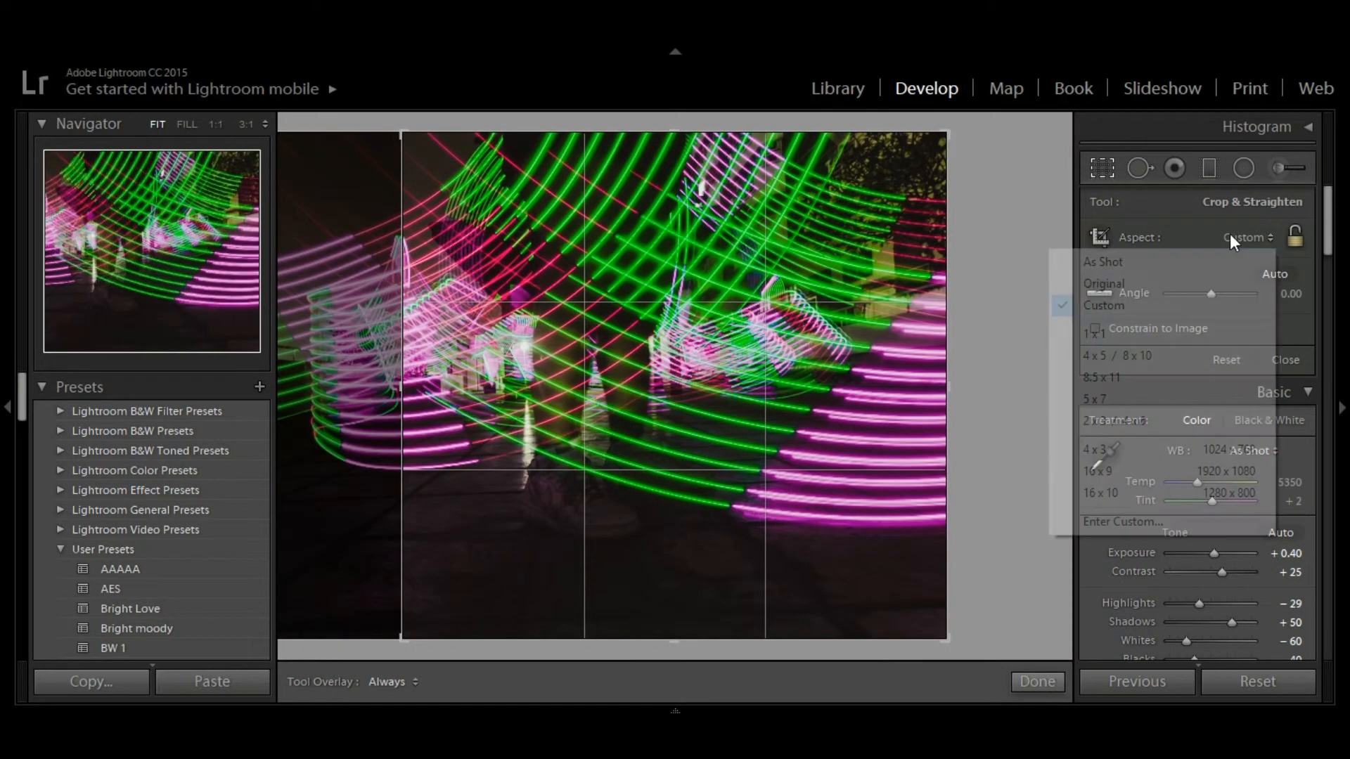
click(1152, 355)
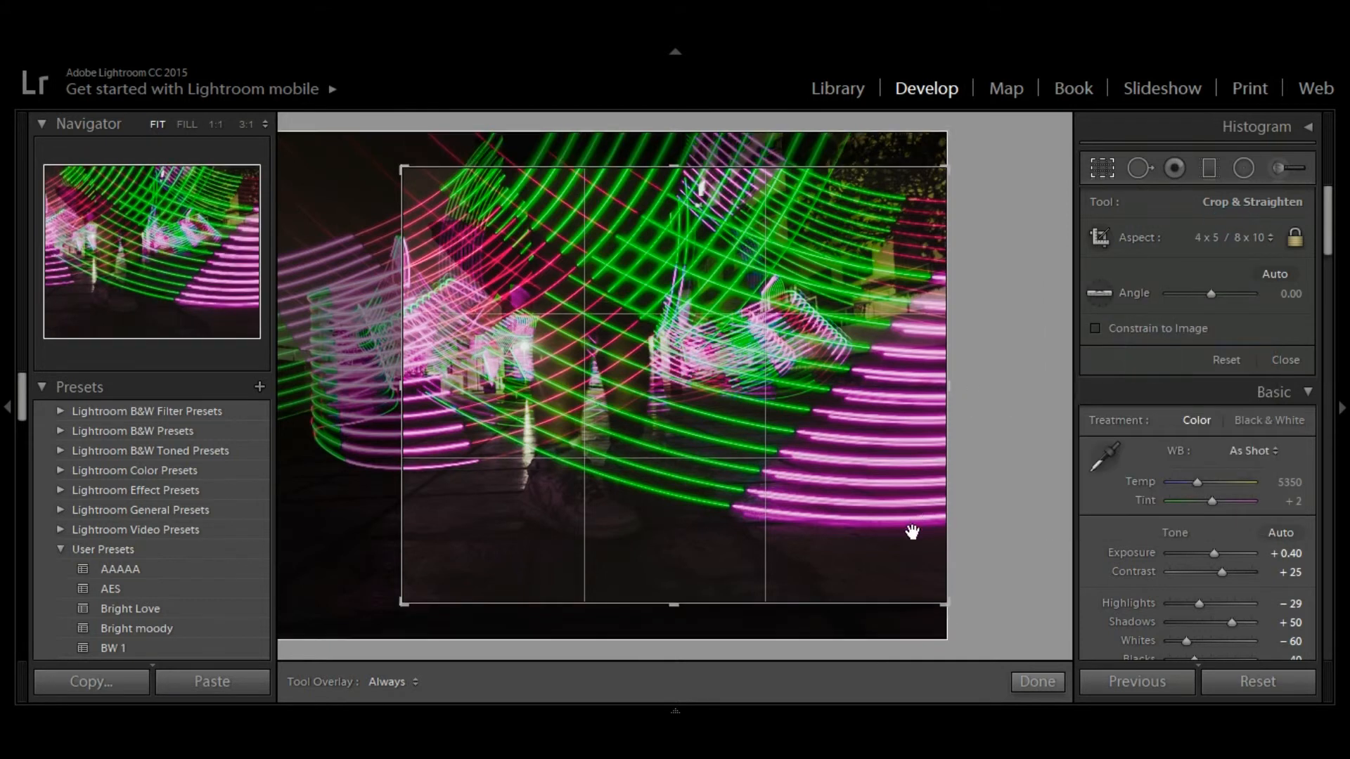
drag(943, 603, 938, 636)
key(x)
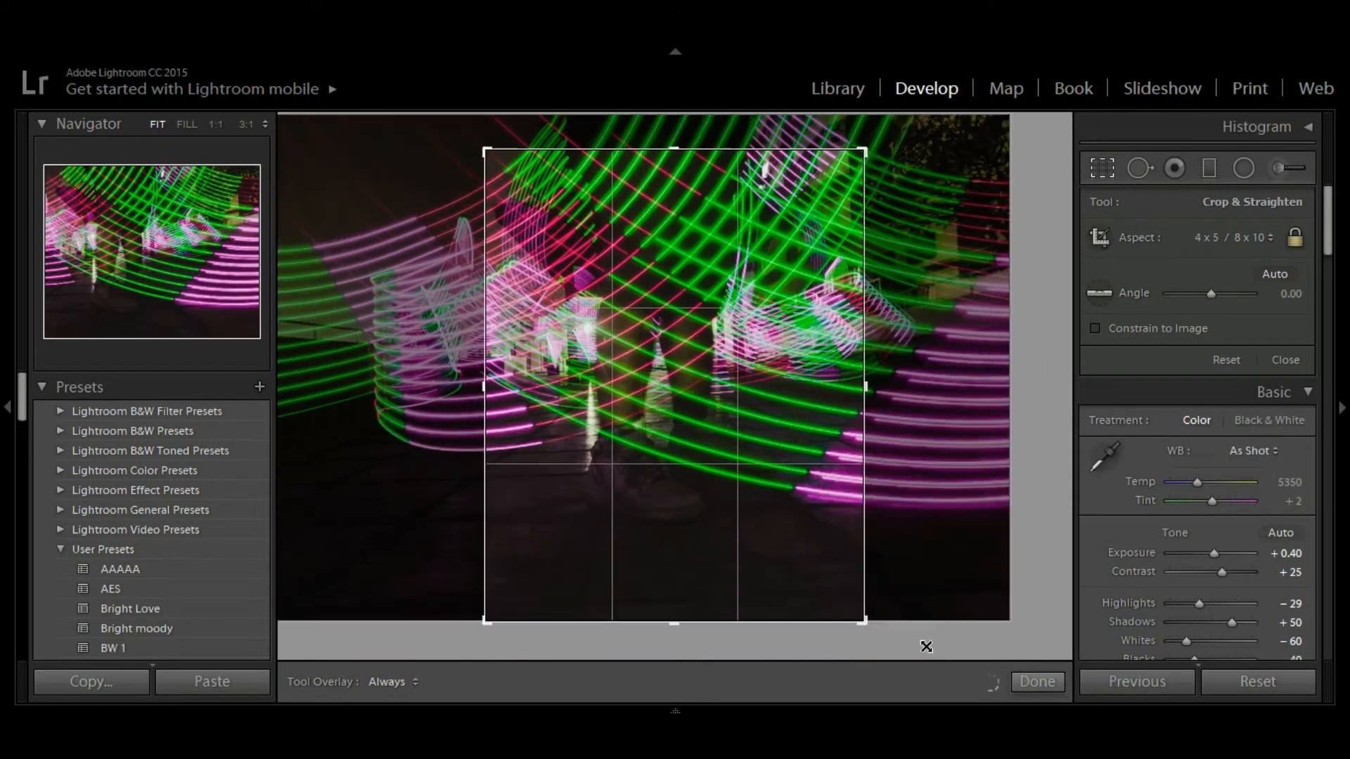
drag(732, 465, 753, 548)
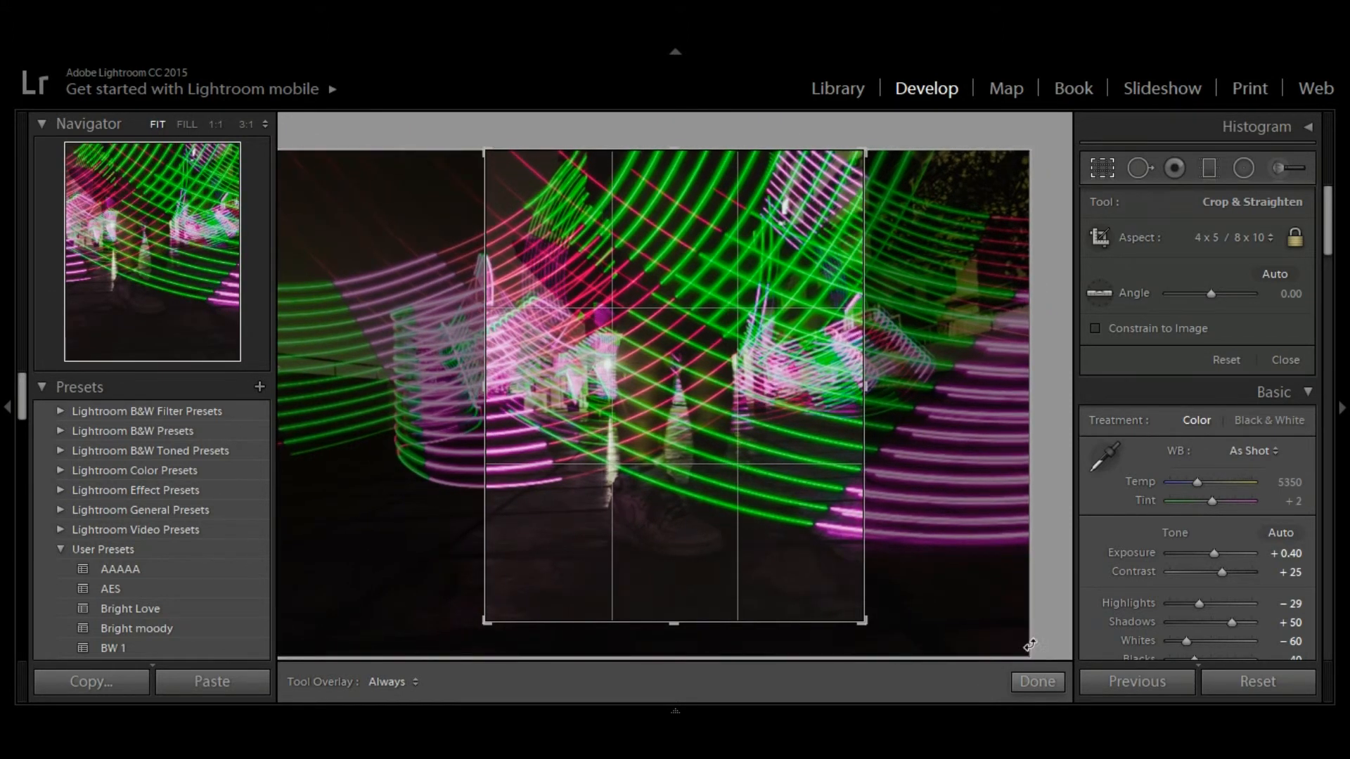
click(1034, 683)
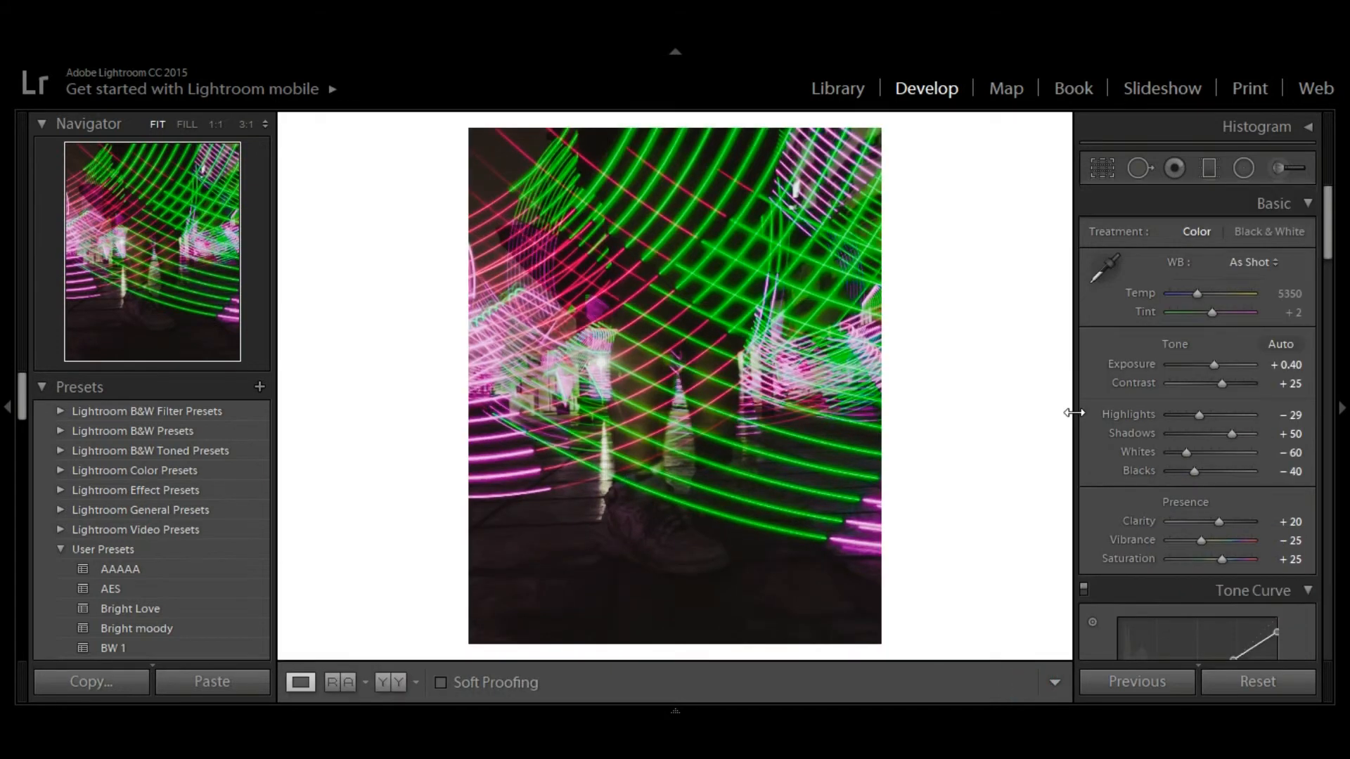
Step: Add a graduated filter from below the photo up to near its upper edge, with Clarity 20 and Sharpness 22
click(1206, 169)
drag(668, 648, 665, 143)
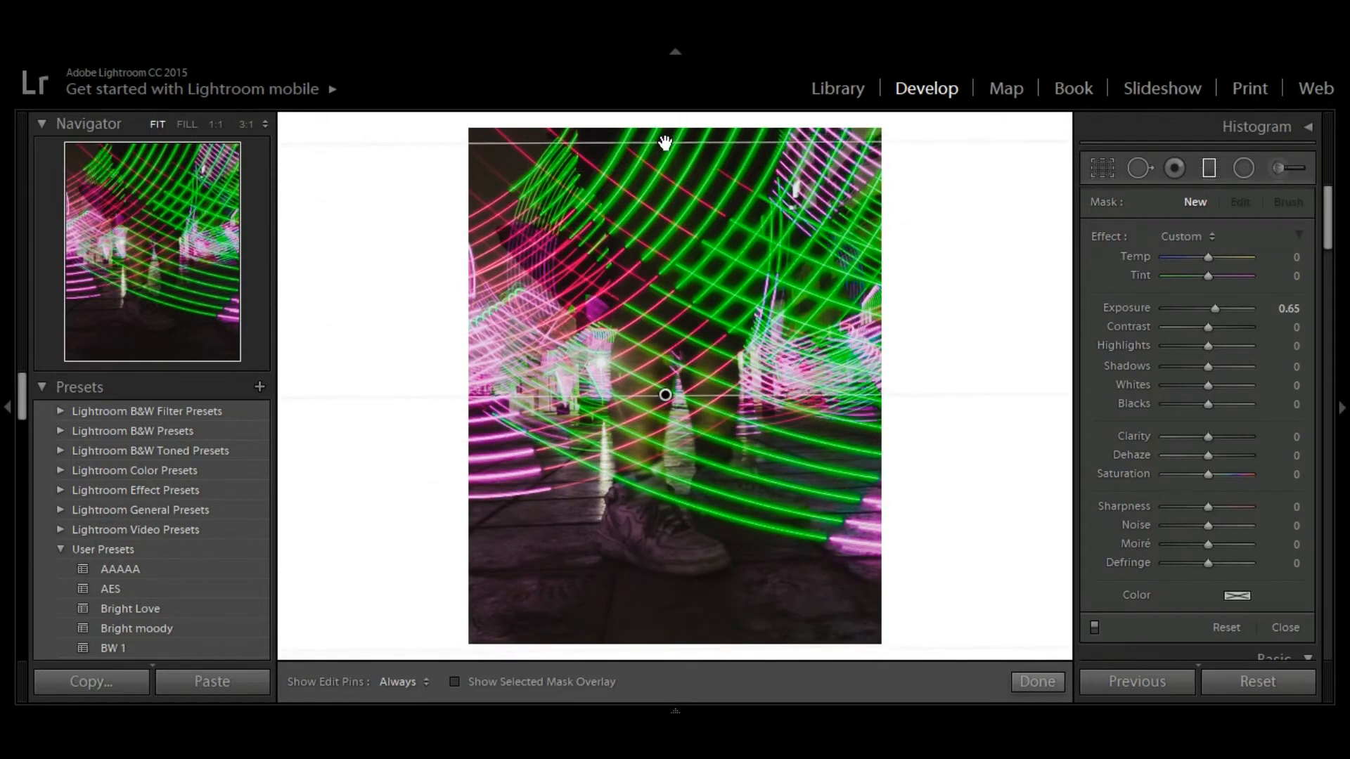
click(1222, 508)
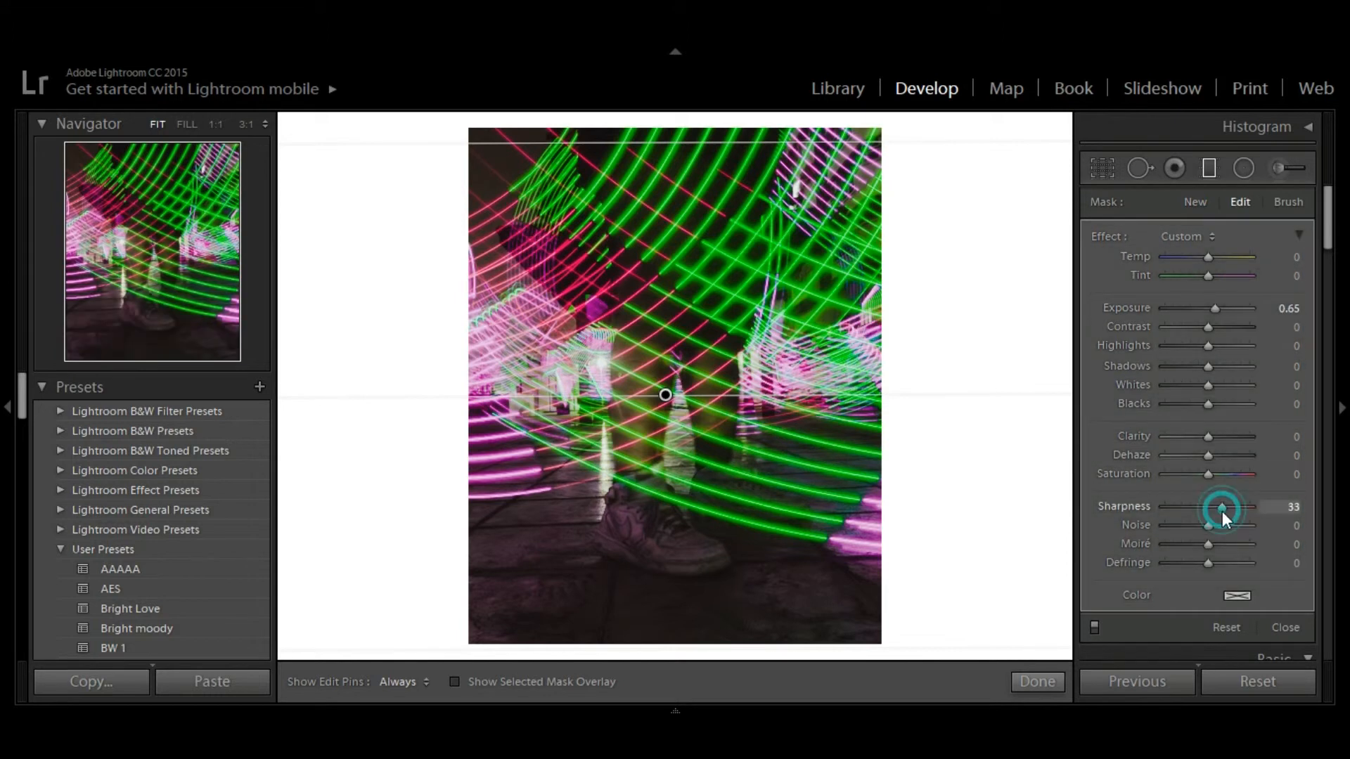
click(1224, 437)
drag(1223, 438, 1217, 438)
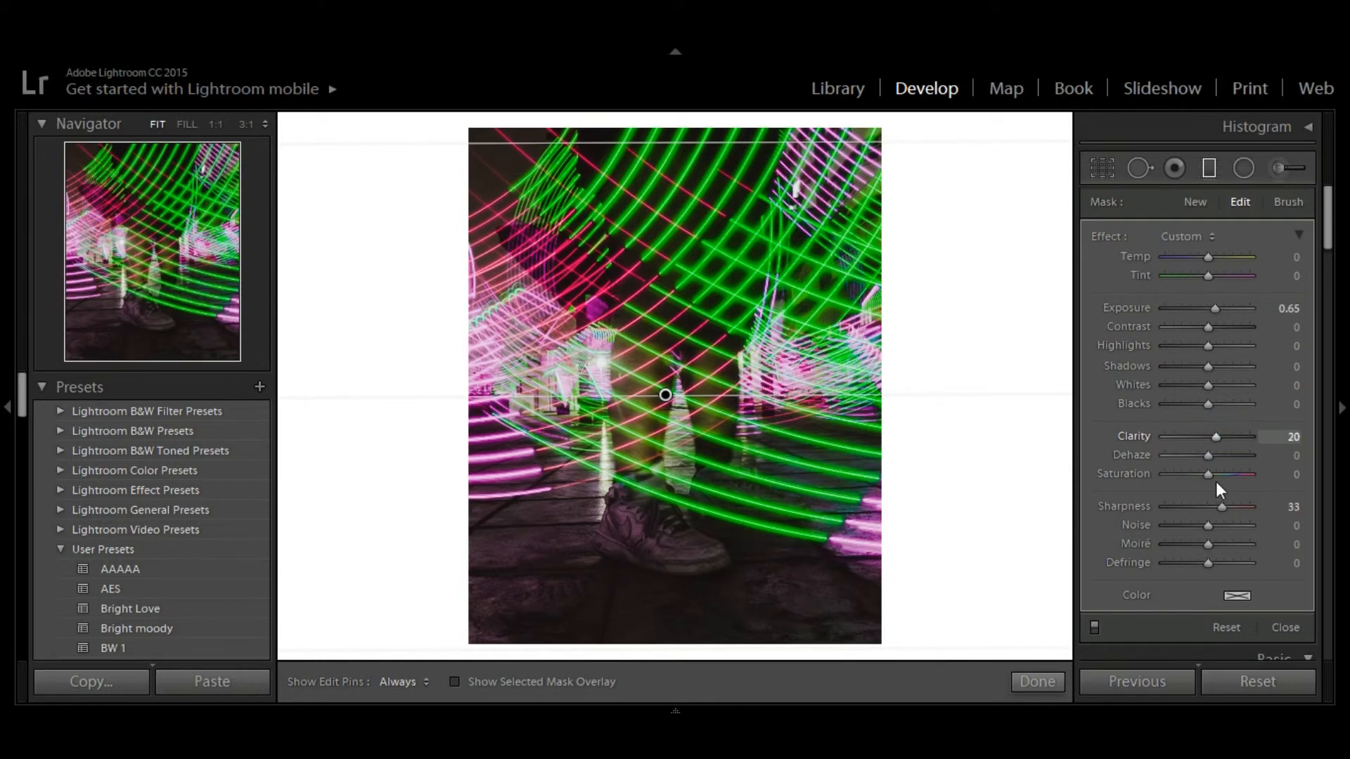
click(1217, 507)
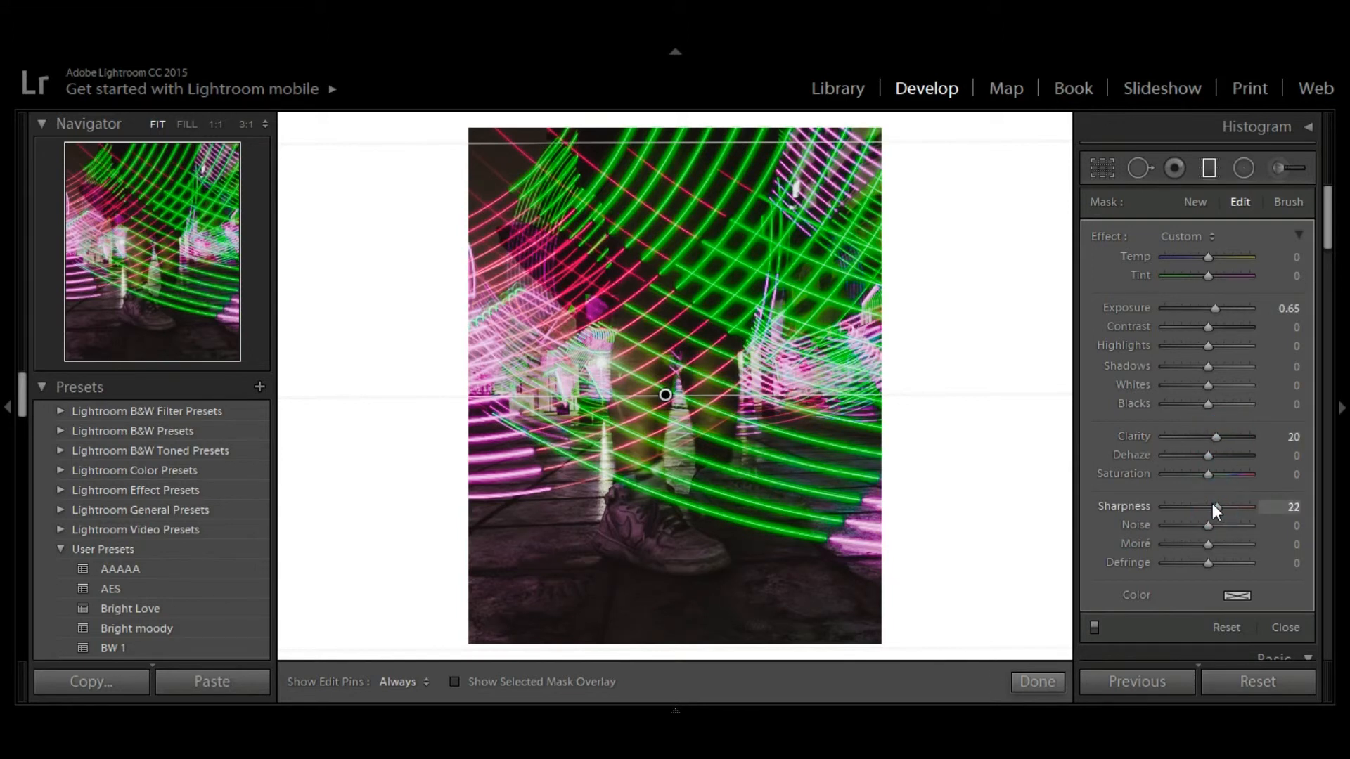
Step: Set the graduated filter's Shadows to 24, leave Blacks at 0, fine-tune its exposure and finish the filter
click(1218, 403)
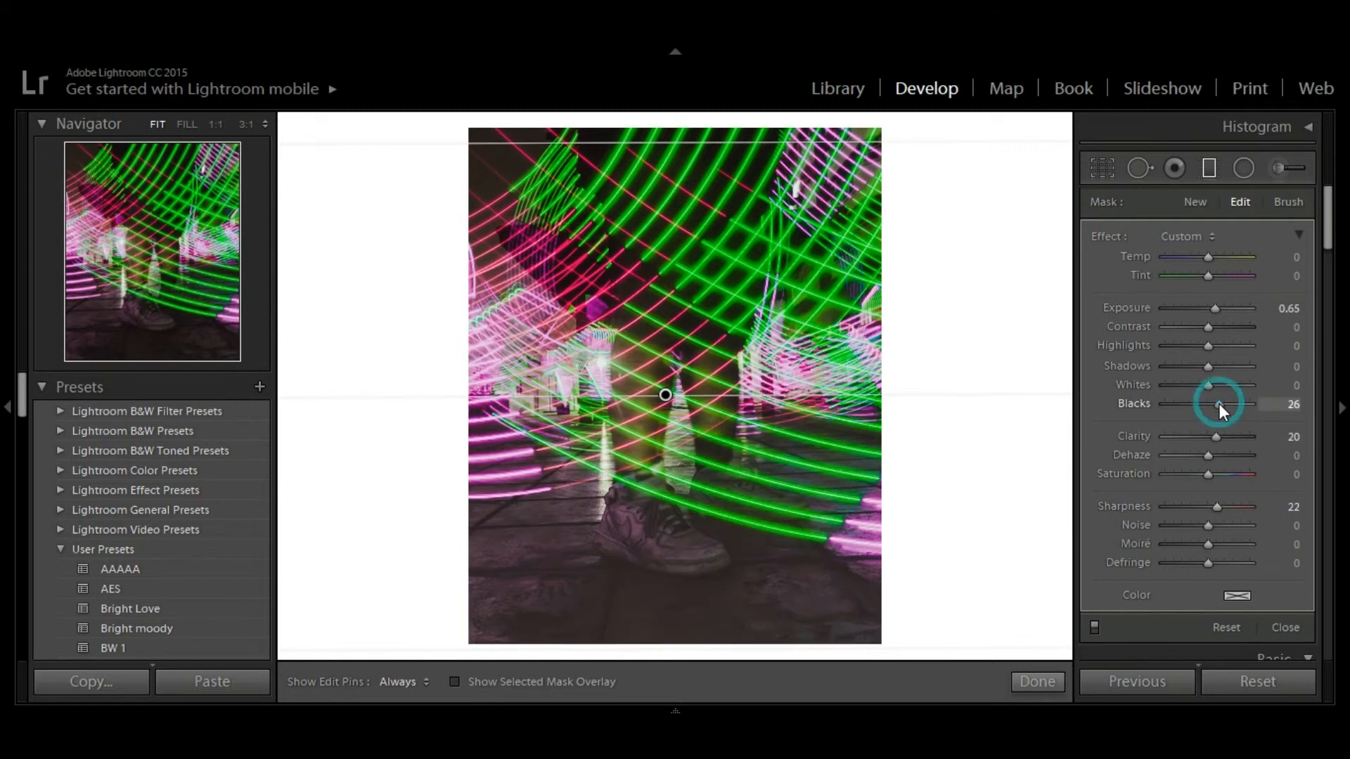
double_click(1217, 403)
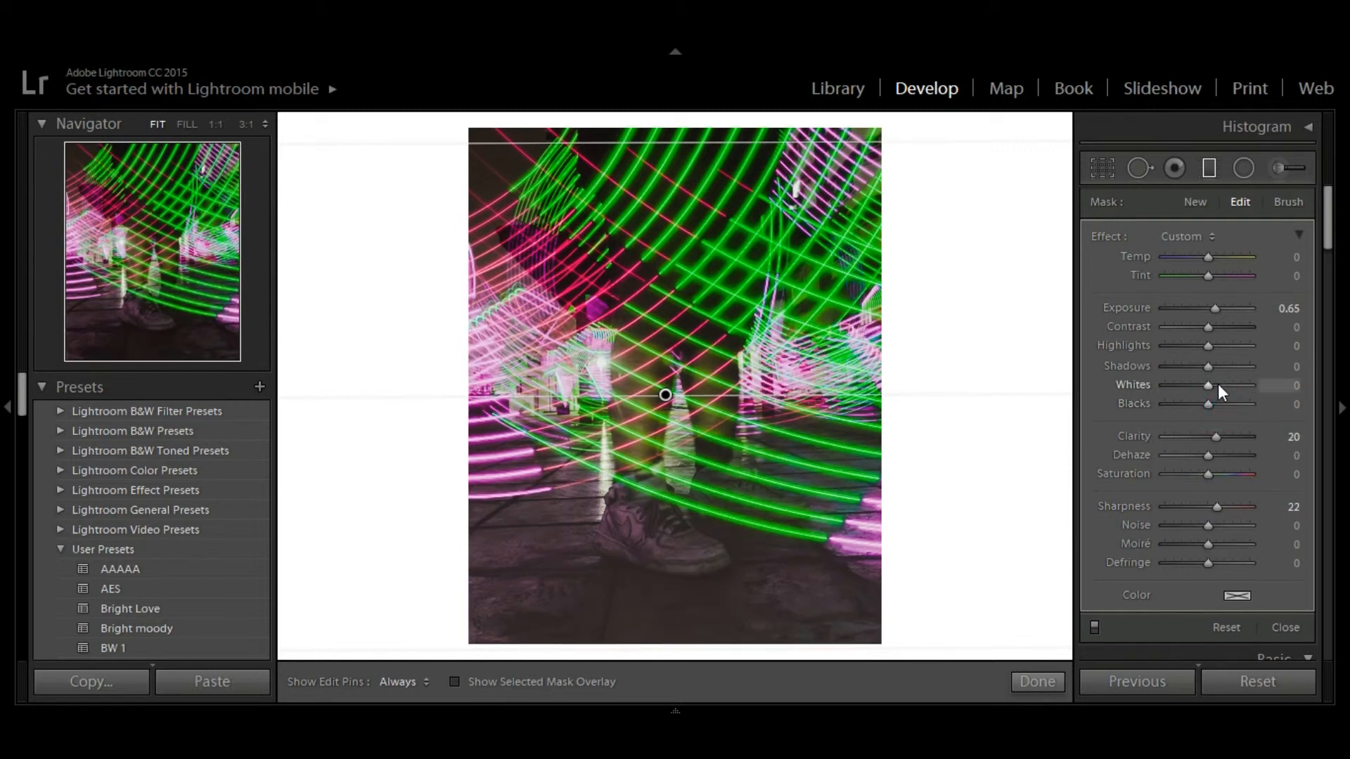
click(1217, 366)
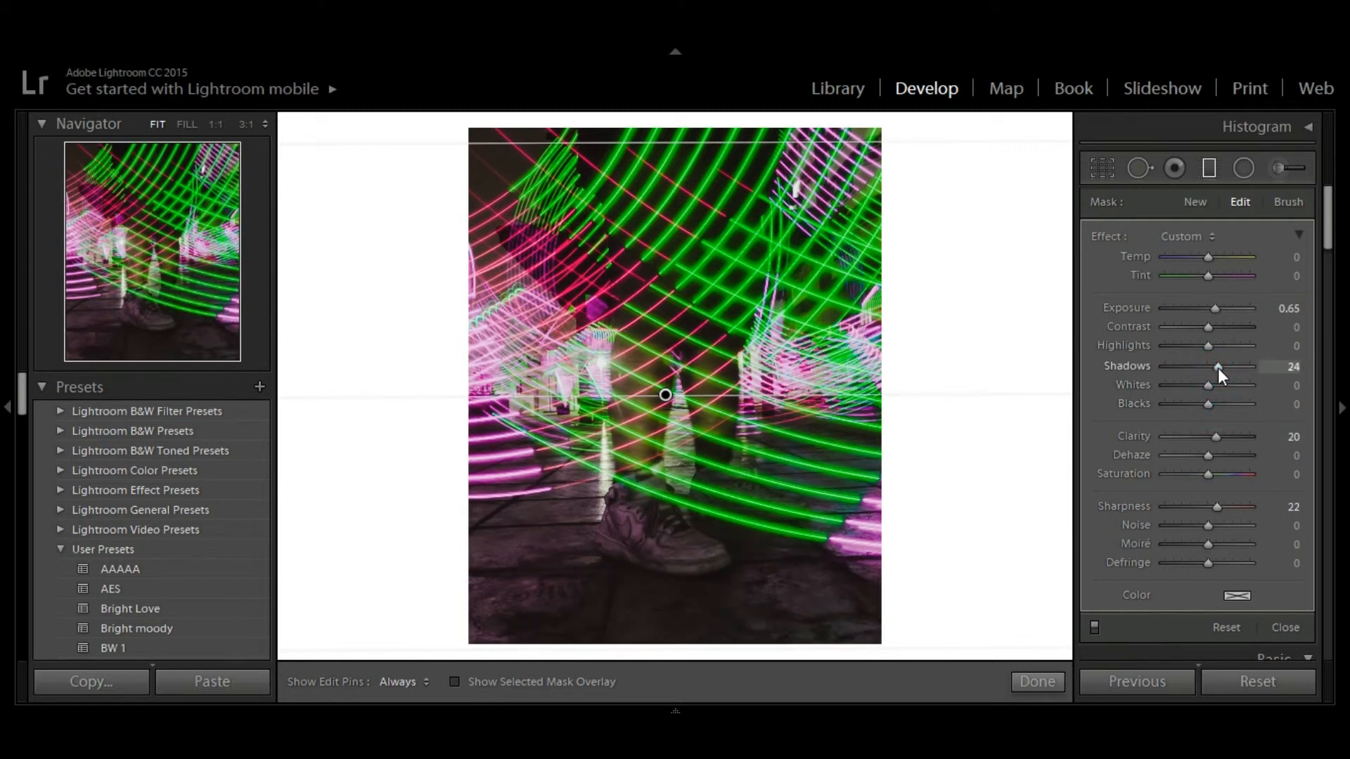
click(1215, 308)
drag(1215, 307, 1217, 308)
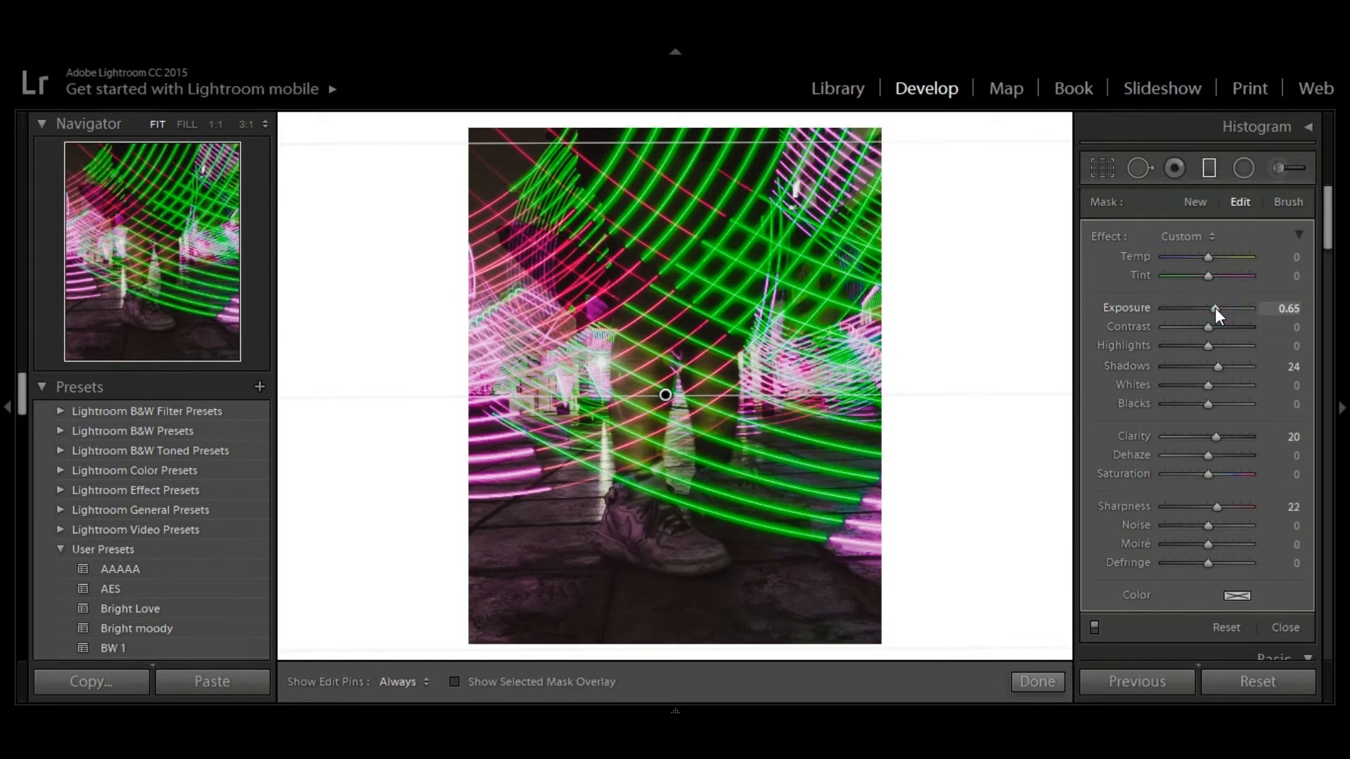
click(1021, 675)
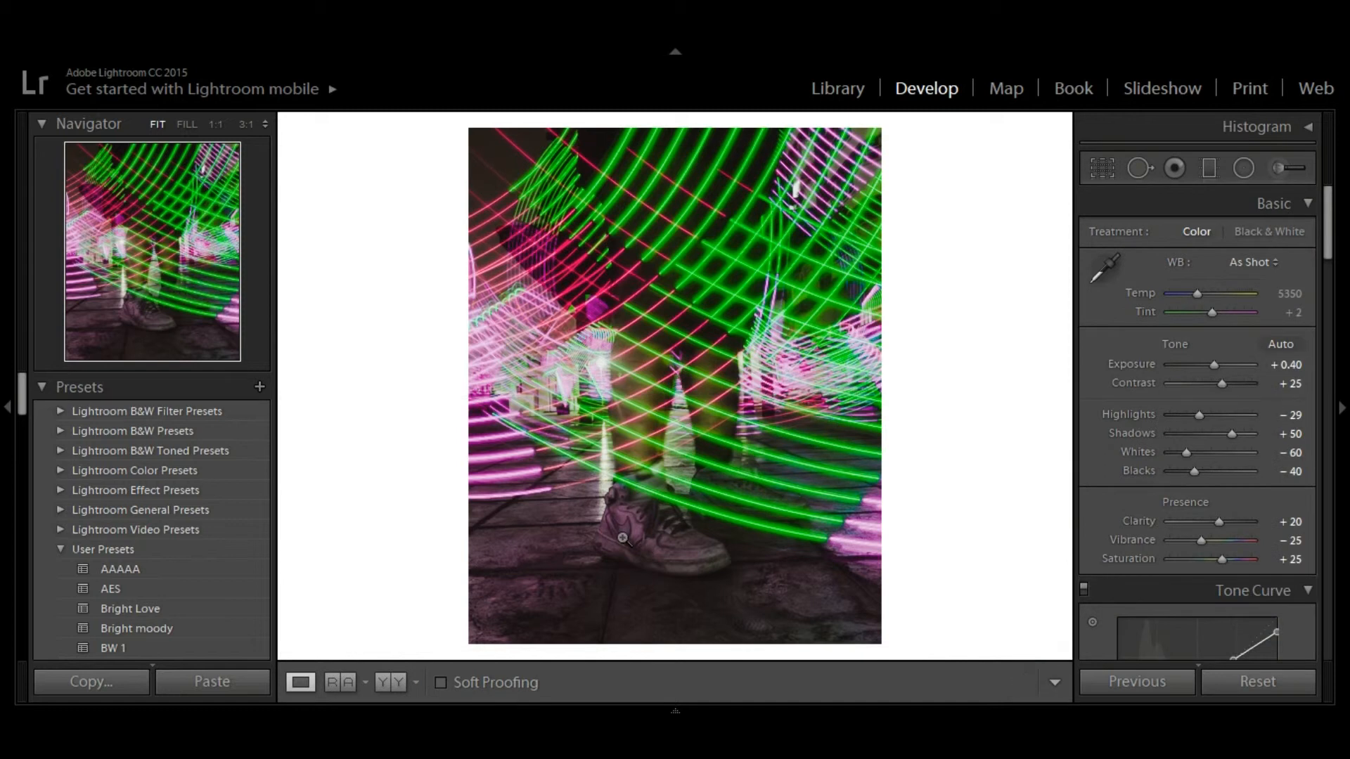
Step: Adjust the greens of IMG_7499.CR2 in HSL, setting Green luminance to +42 and Green hue to -38
scroll(1327, 519, down, 6)
click(1329, 519)
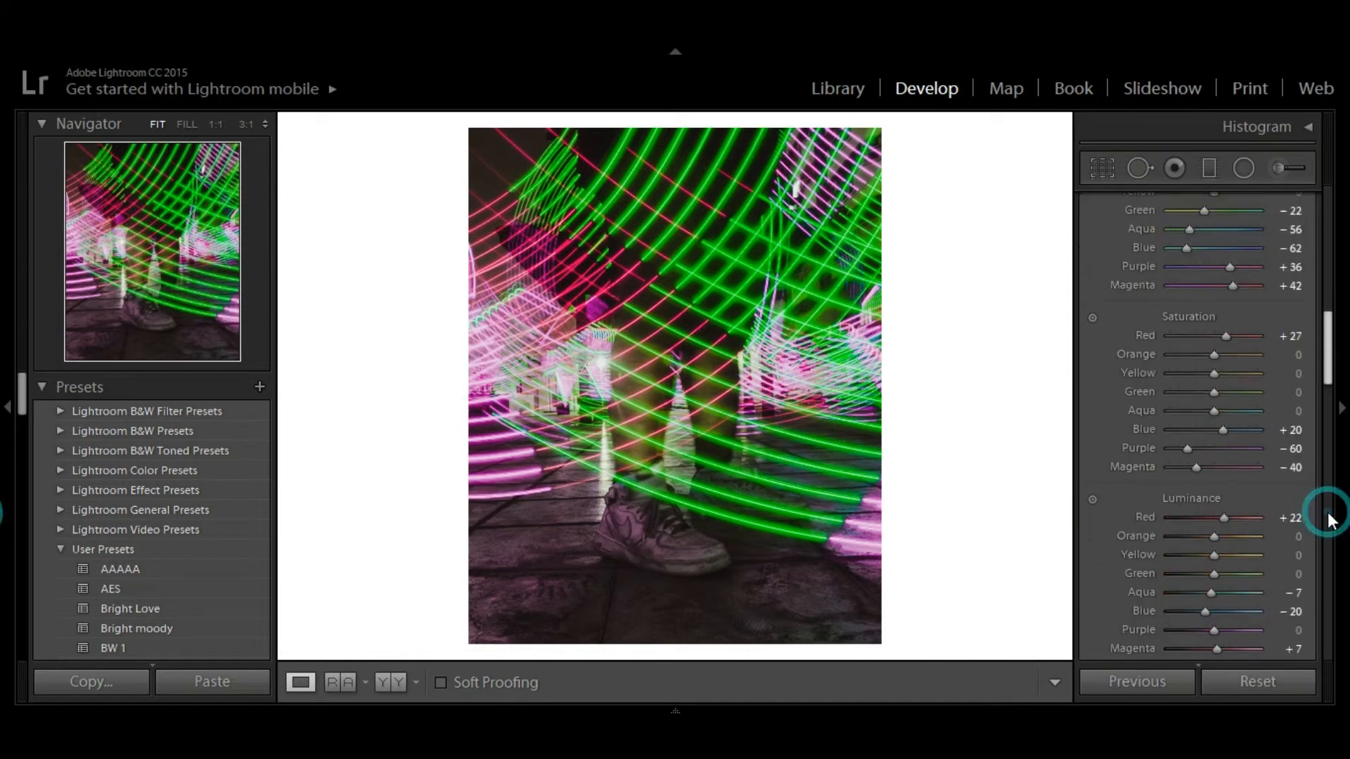
click(1326, 381)
drag(1326, 381, 1329, 391)
drag(1215, 524, 1243, 531)
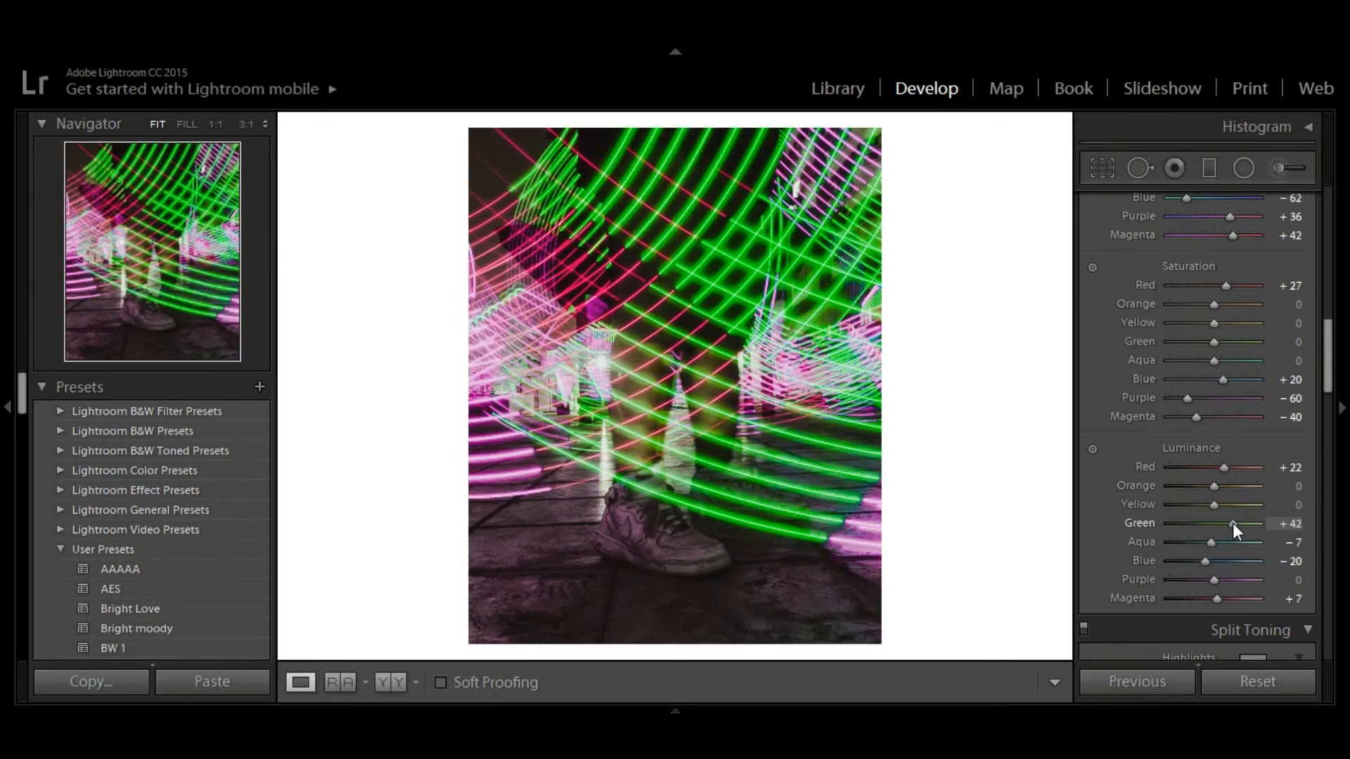
drag(1328, 371, 1326, 336)
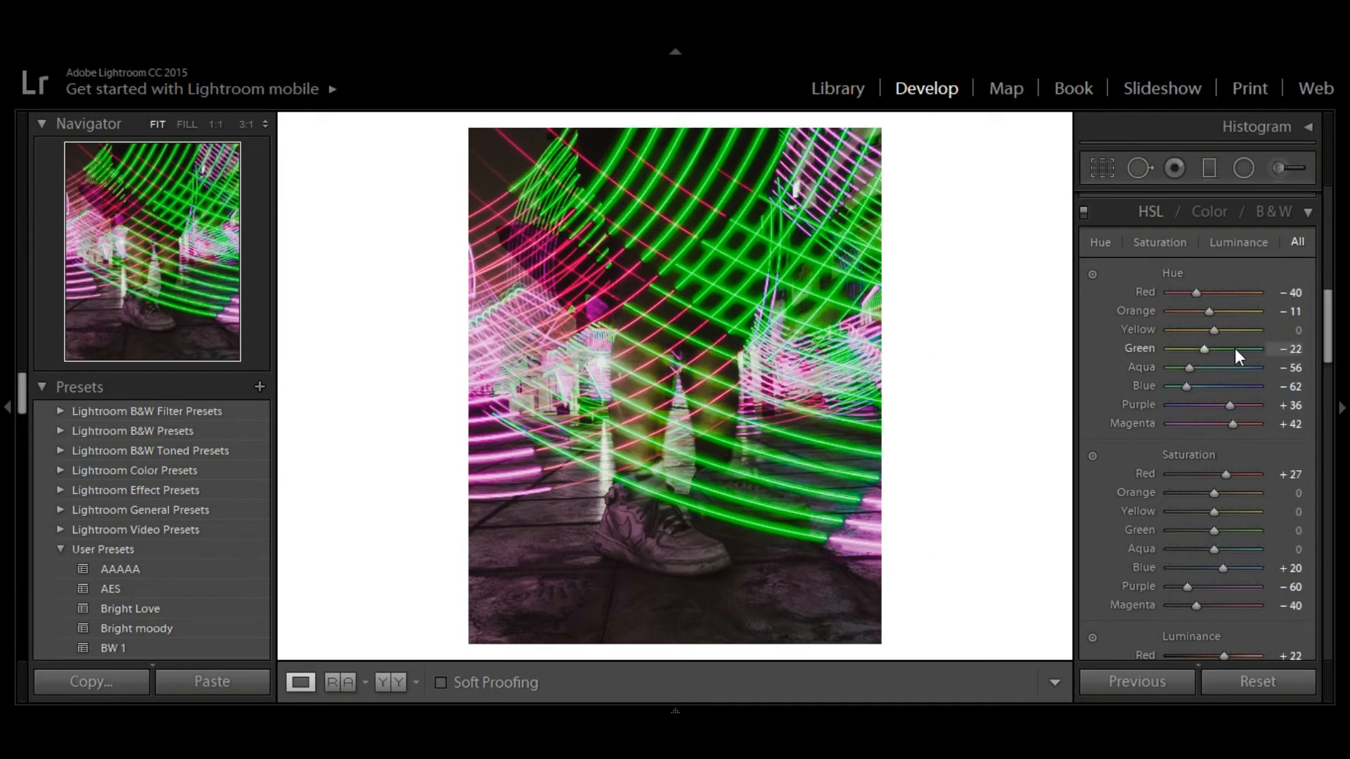
drag(1232, 348, 1196, 349)
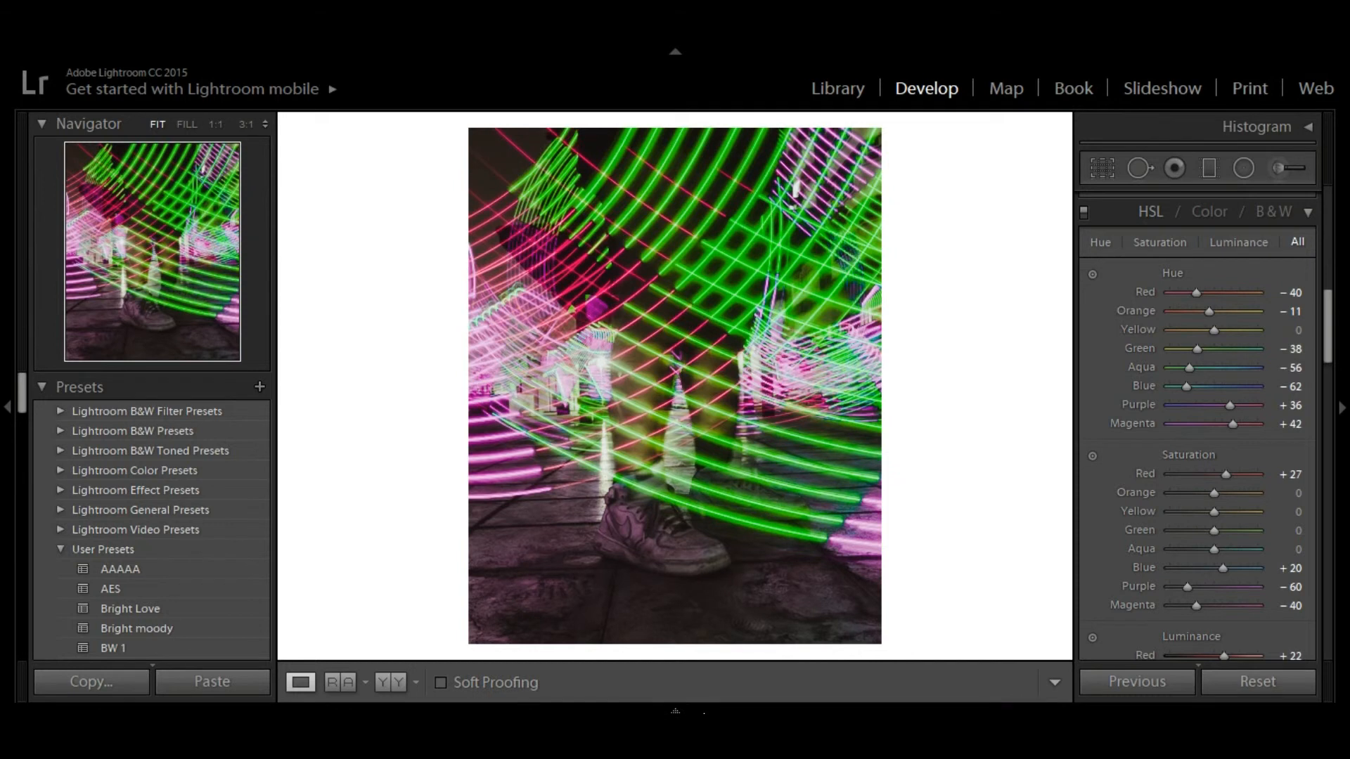
Step: Open the fifth photo in the set, the unedited one directly after IMG_7499.CR2
mouse_move(703, 713)
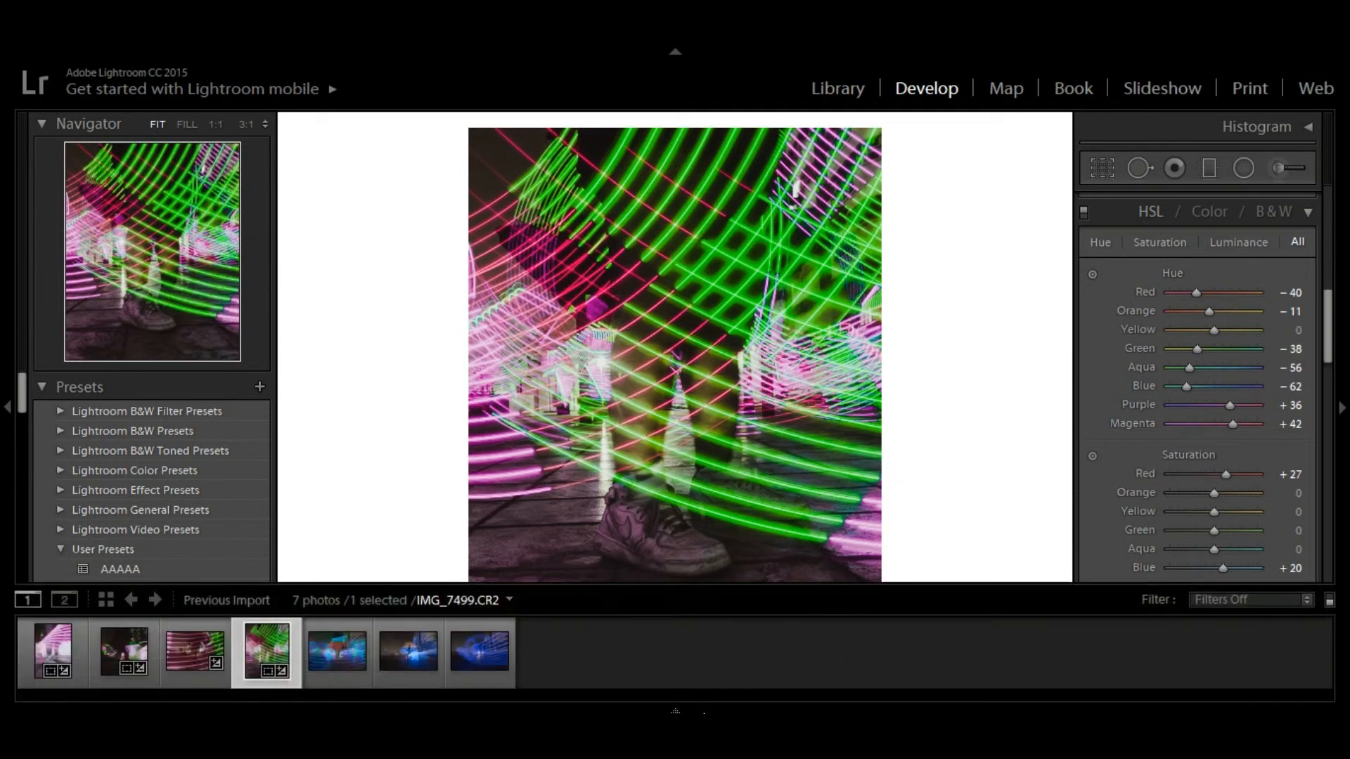
click(318, 656)
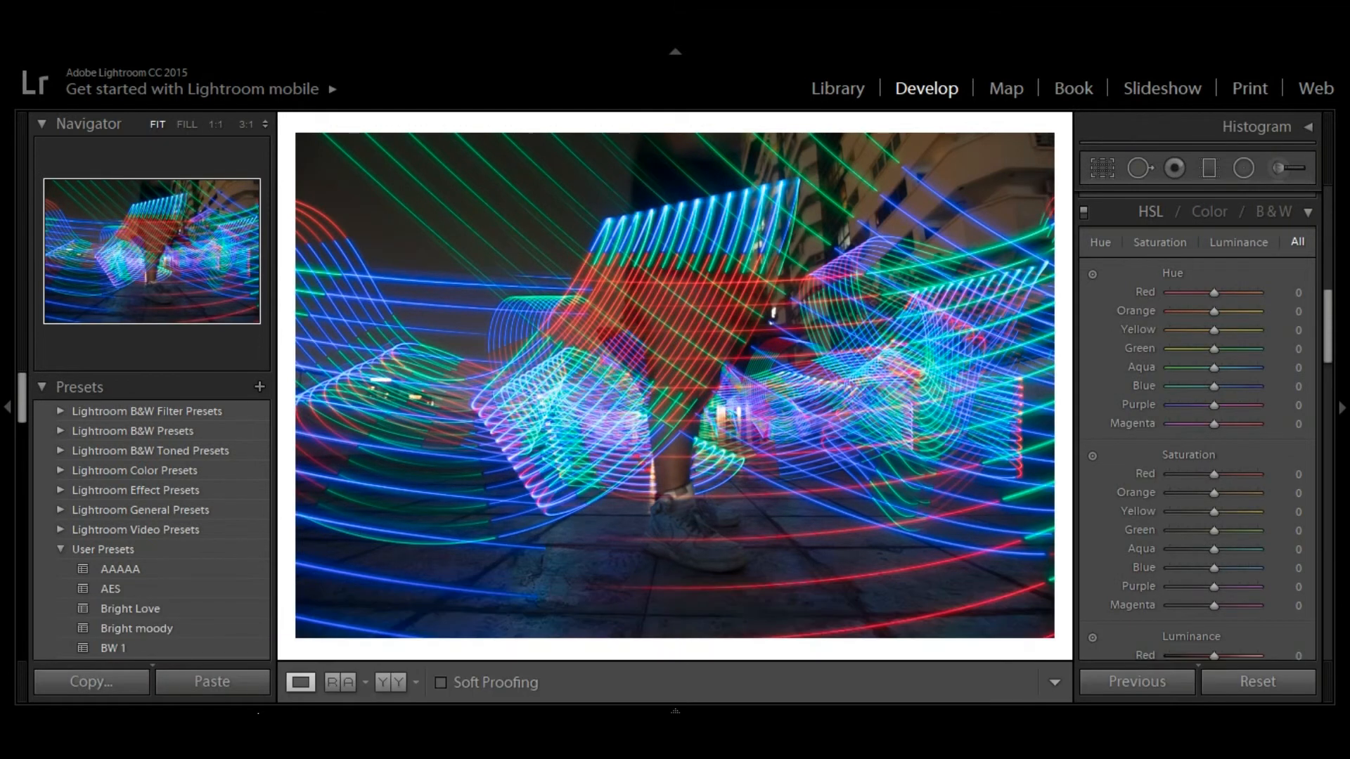
Step: Paste the copied develop settings onto the fifth photo and the sixth photo, and check the figure in the sixth up close
click(218, 686)
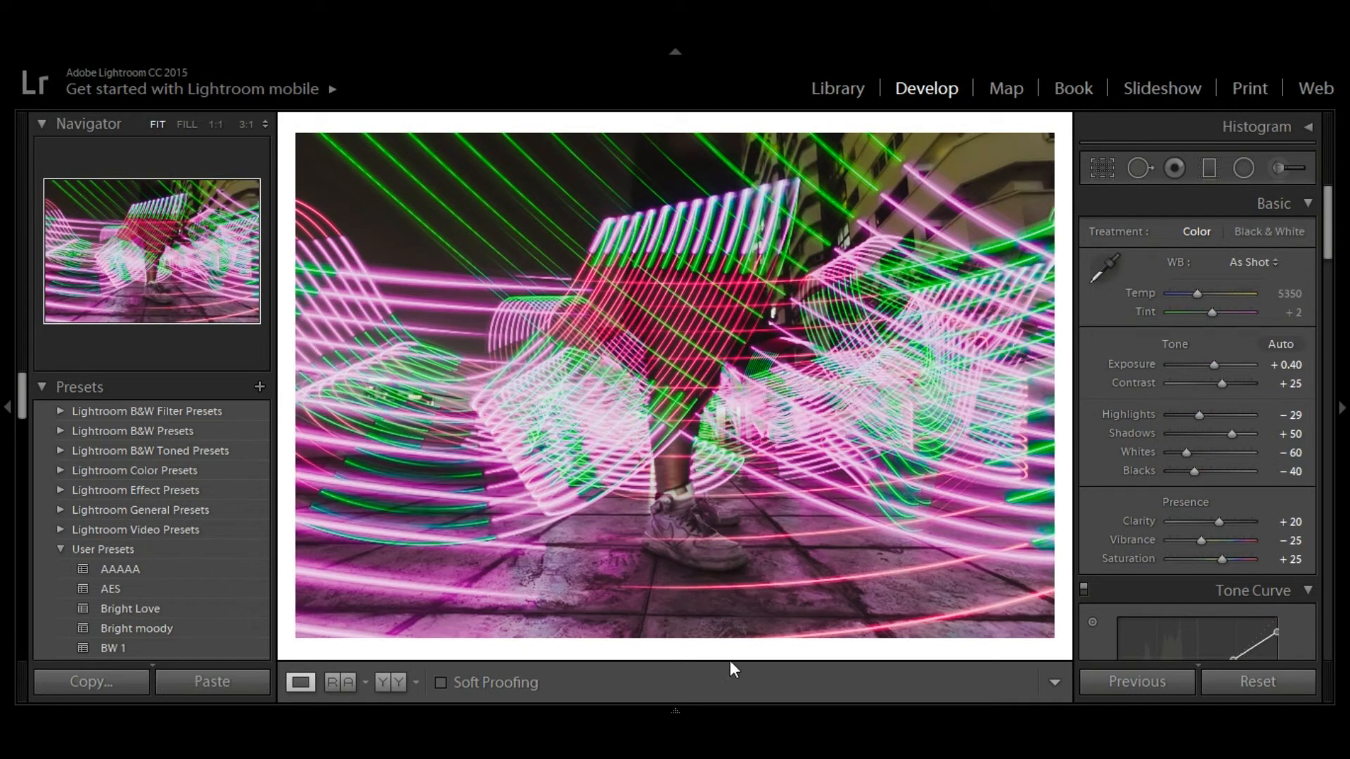
key(Right)
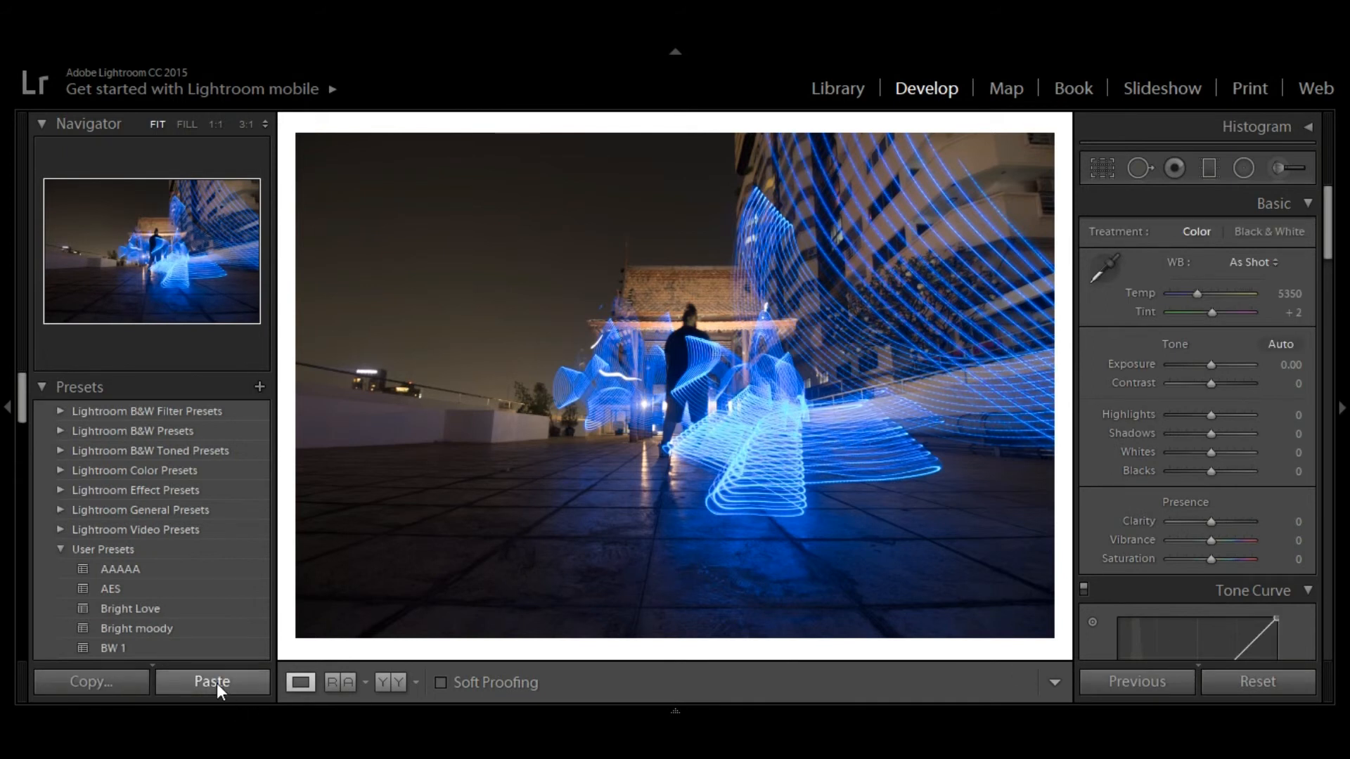
click(216, 682)
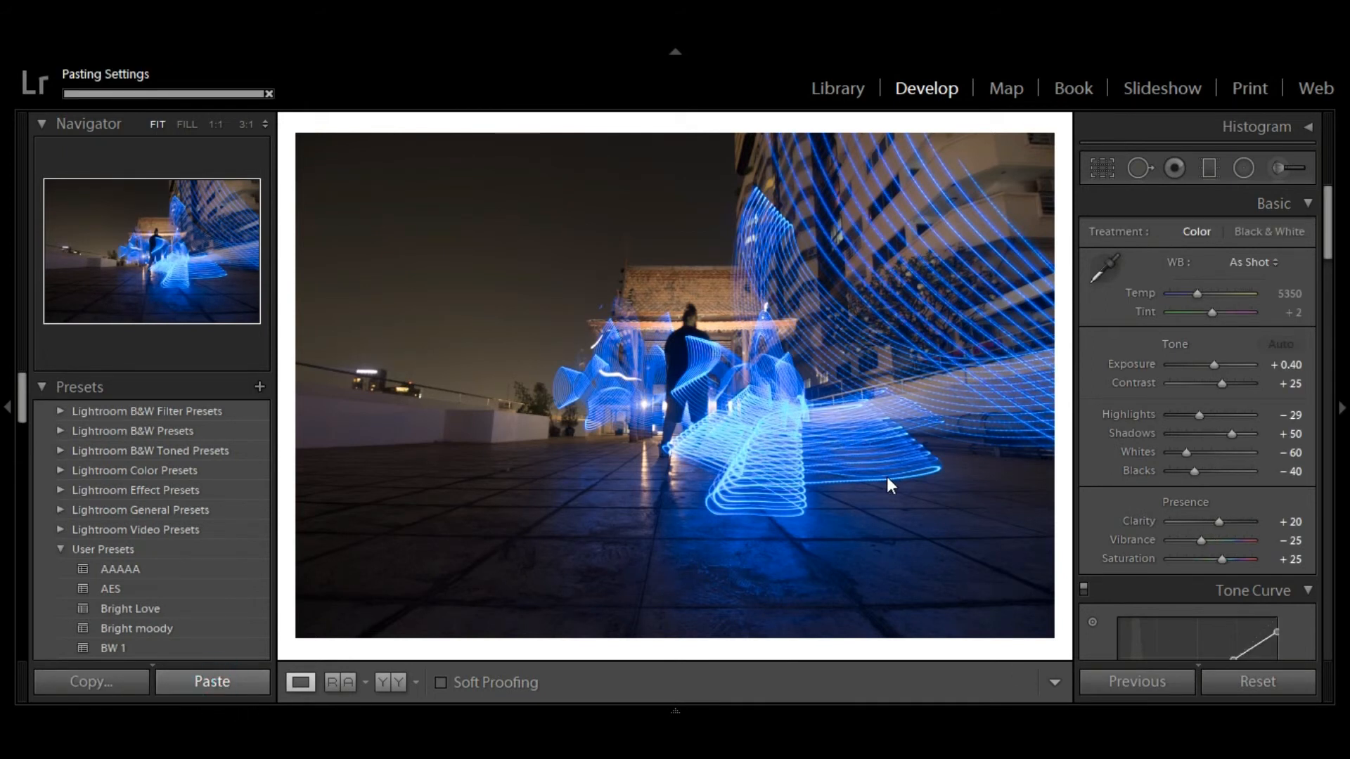
click(690, 313)
click(687, 319)
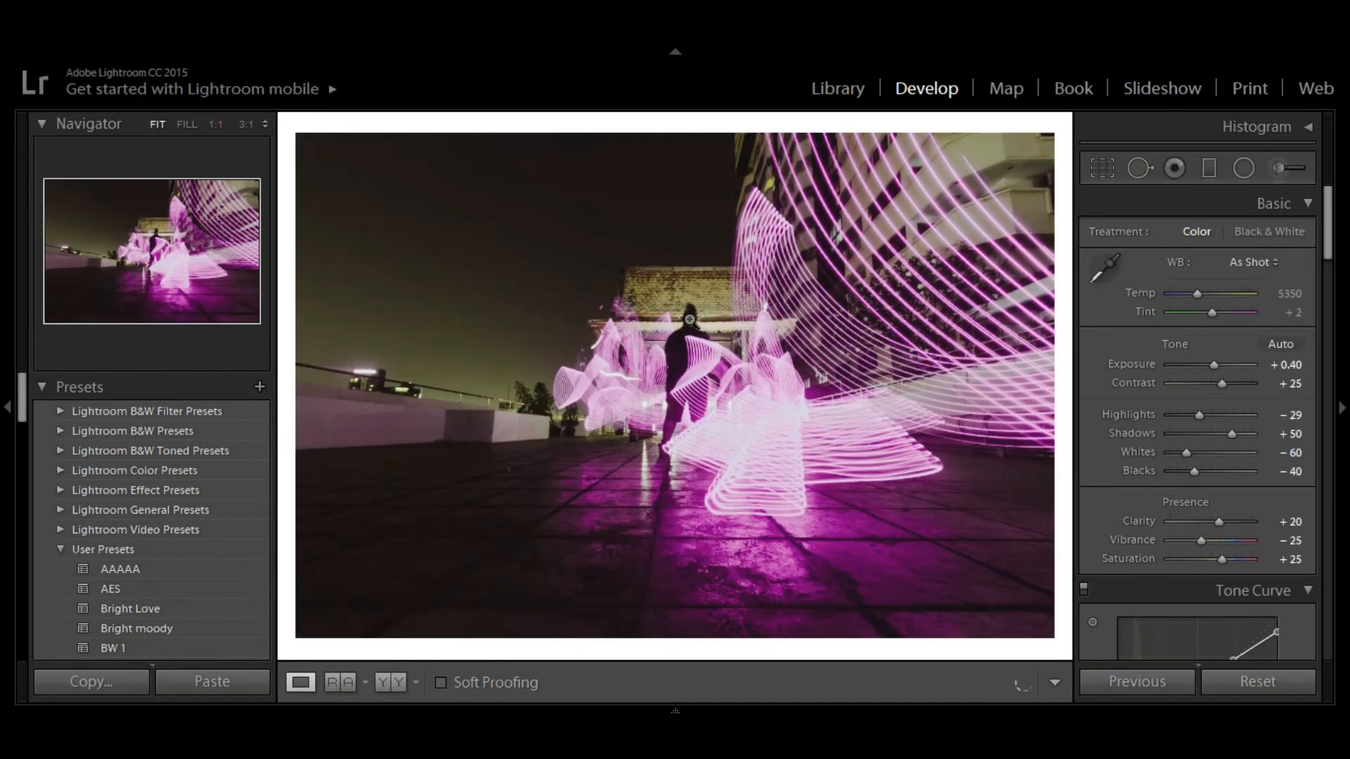
Step: Crop the sixth photo to a portrait 4 x 5 / 8 x 10 frame around the figure and the light trails beside it
click(1099, 171)
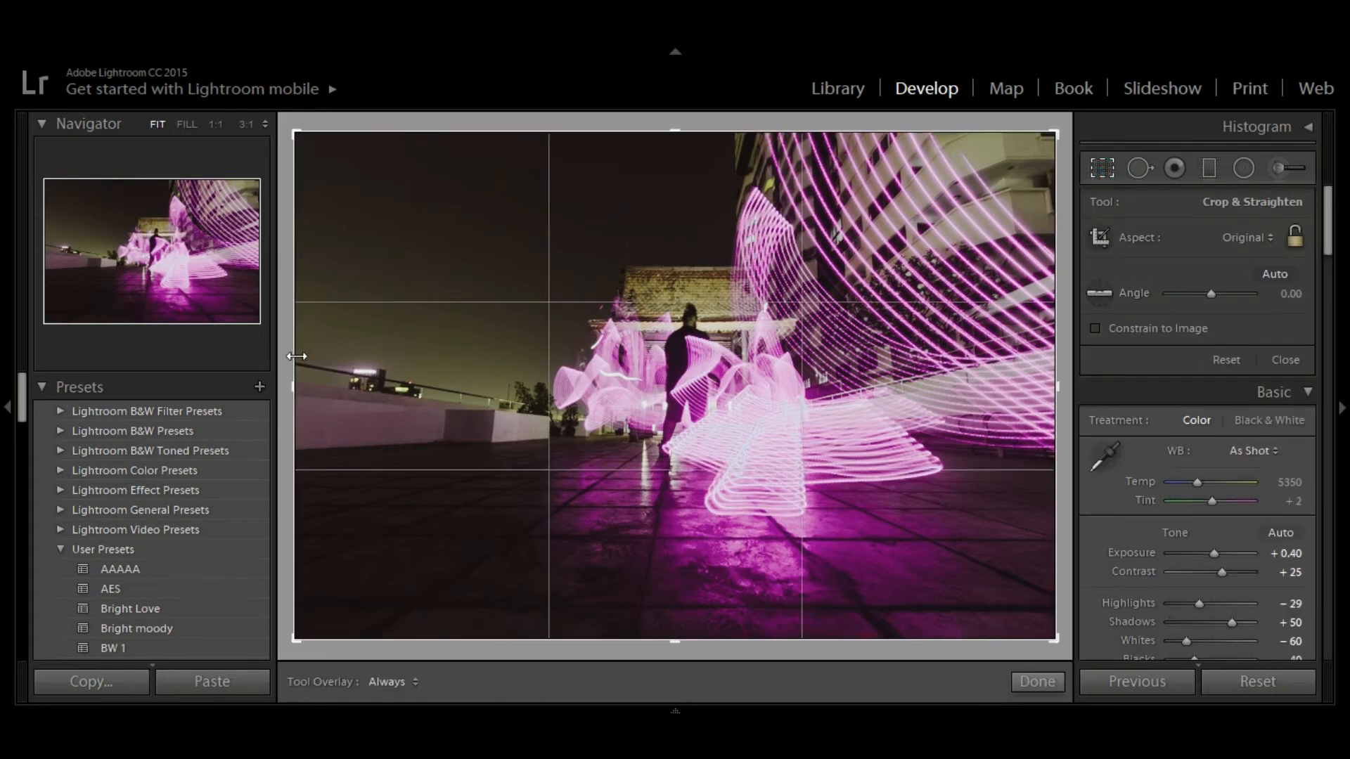
click(1257, 241)
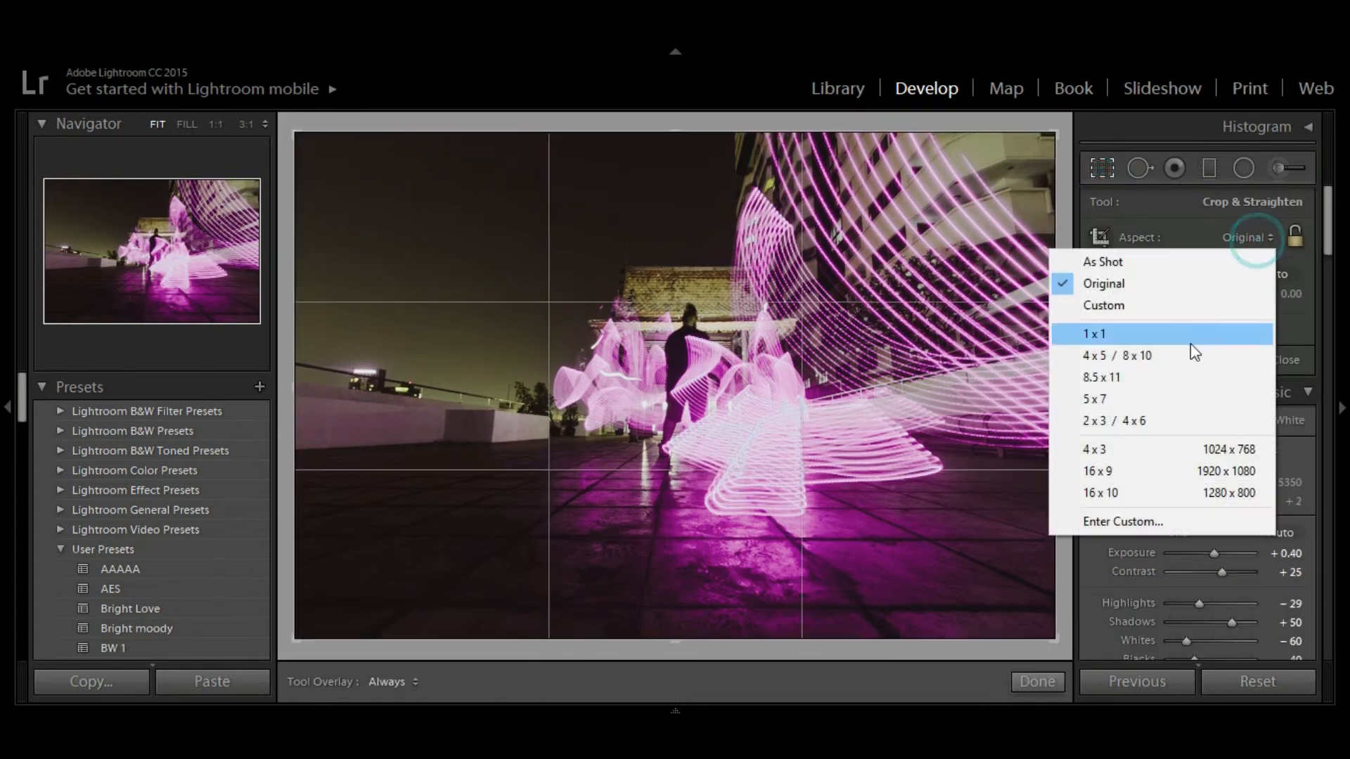
click(1181, 355)
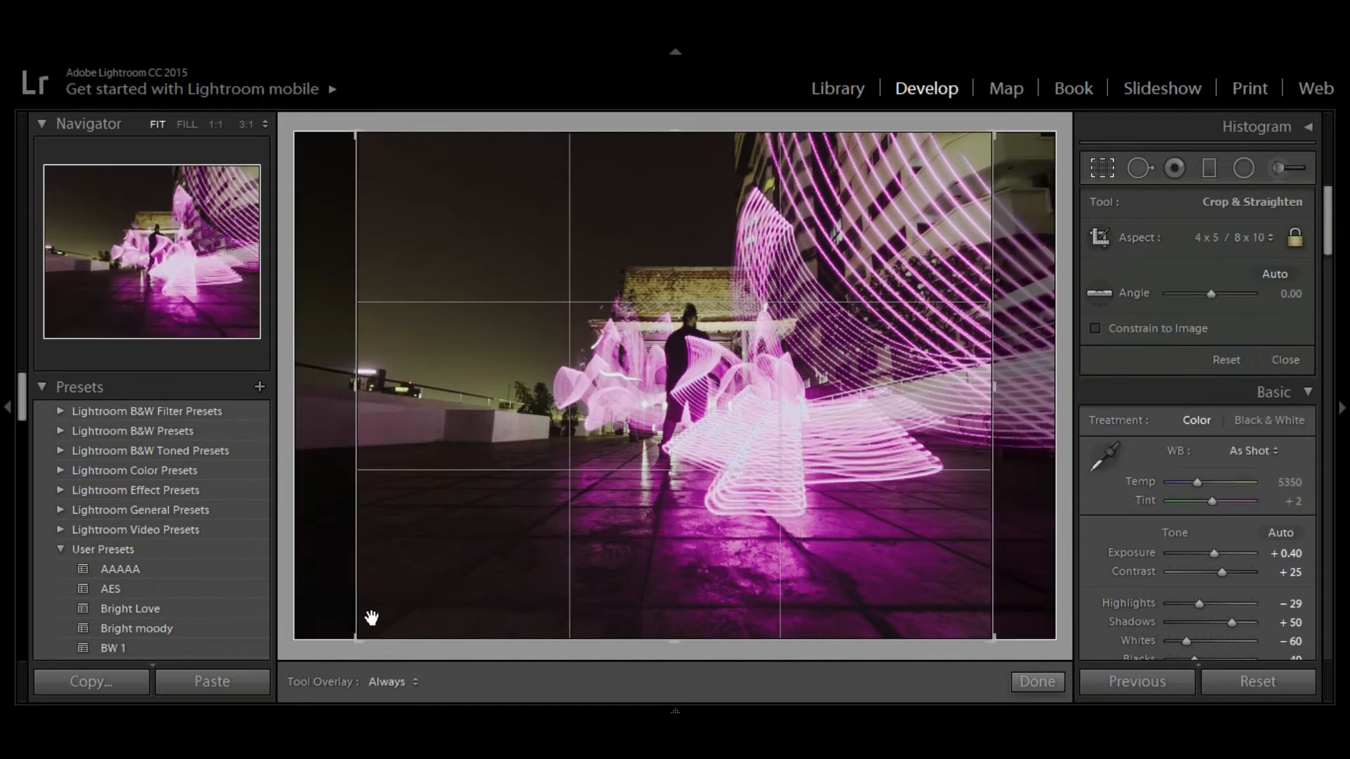
drag(361, 635, 426, 648)
drag(595, 510, 624, 512)
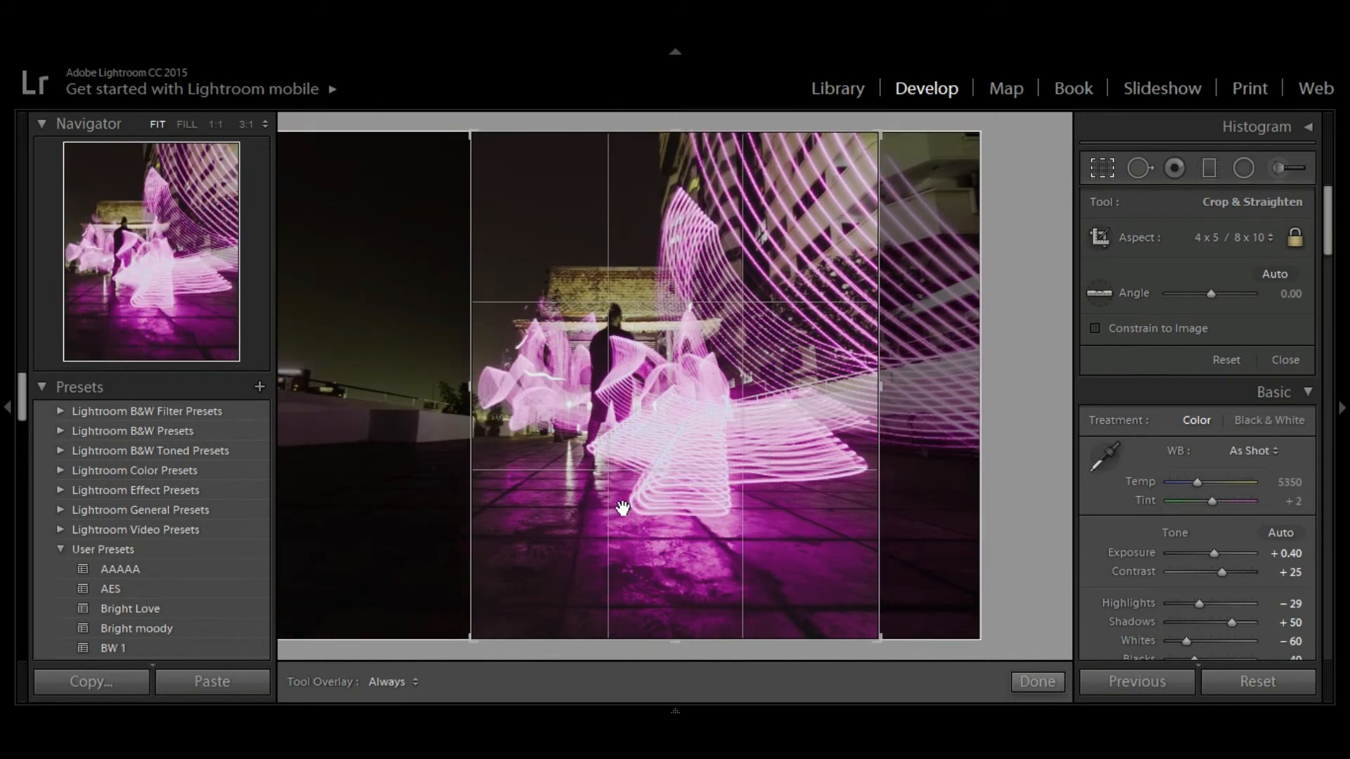
click(1036, 681)
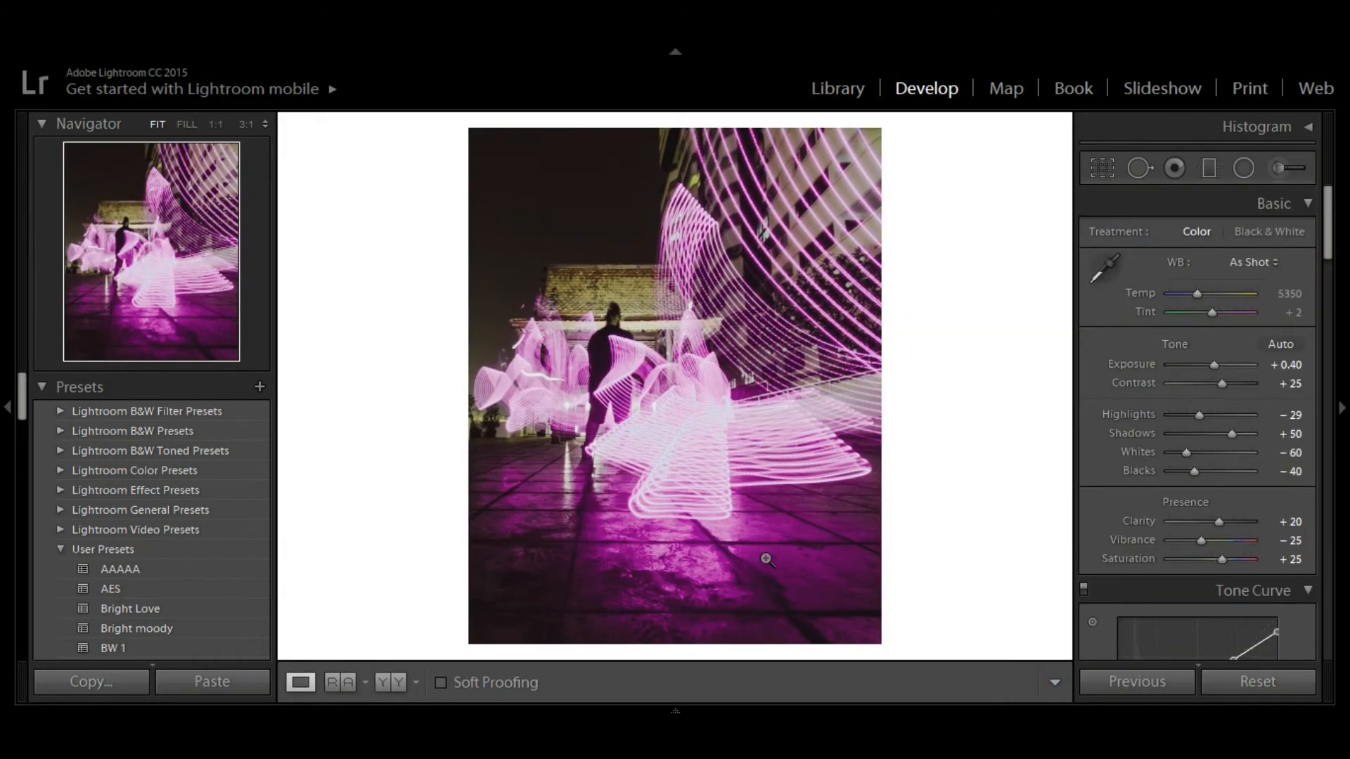
Step: Add a graduated filter from beyond the photo's left side across the figure, with Exposure -0.60 and Contrast 43
click(1209, 169)
click(399, 325)
drag(497, 328, 820, 338)
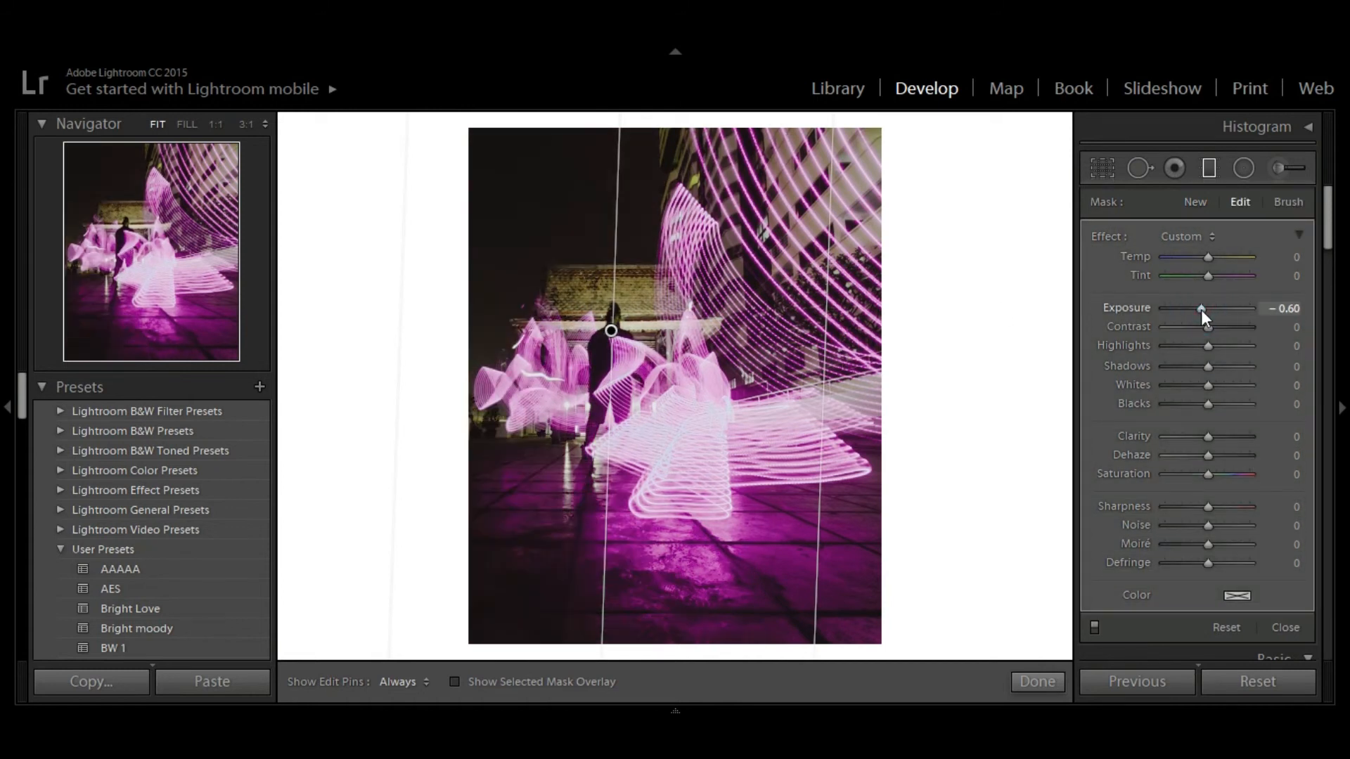
click(1225, 326)
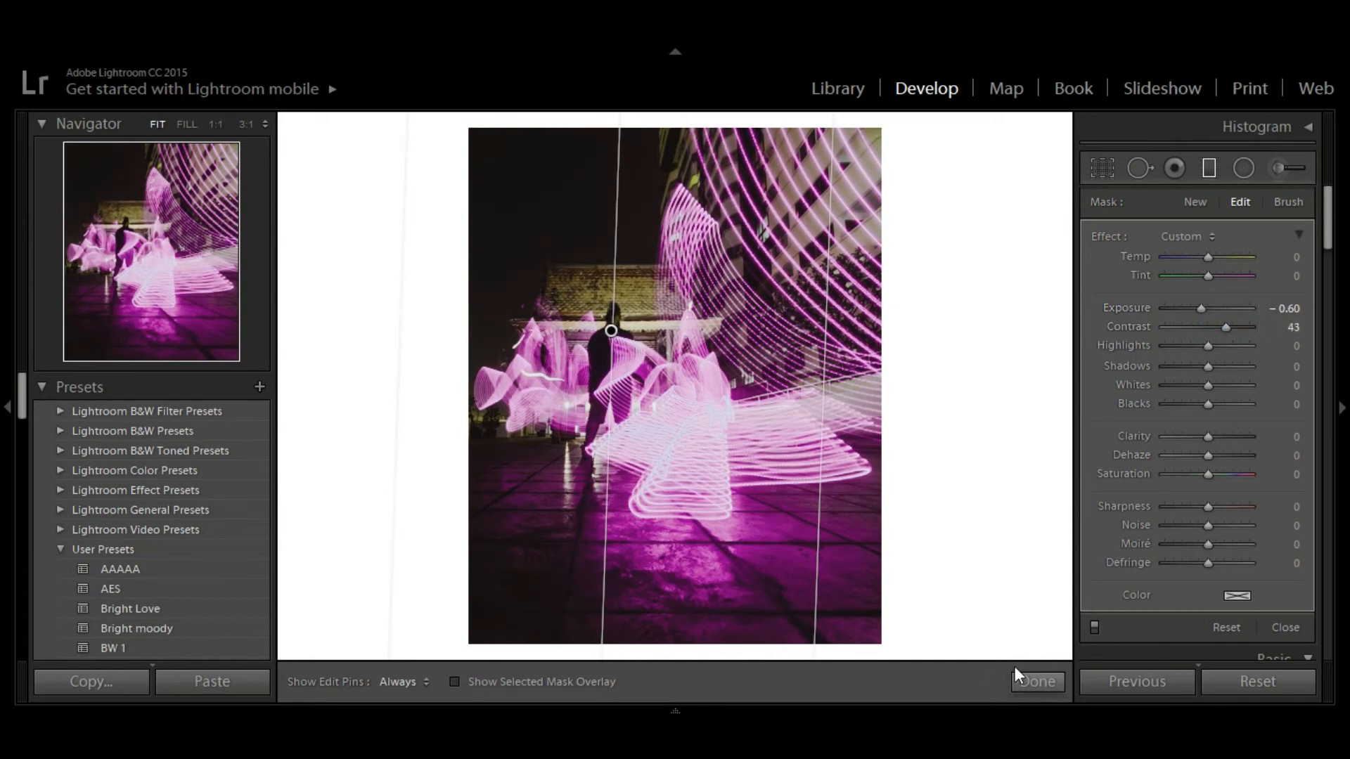
Step: Add a second graduated filter from the photo's right side inward, with Exposure 1.61, Contrast 0, Highlights 47, Shadows 33 and Blacks 33
drag(996, 438, 675, 433)
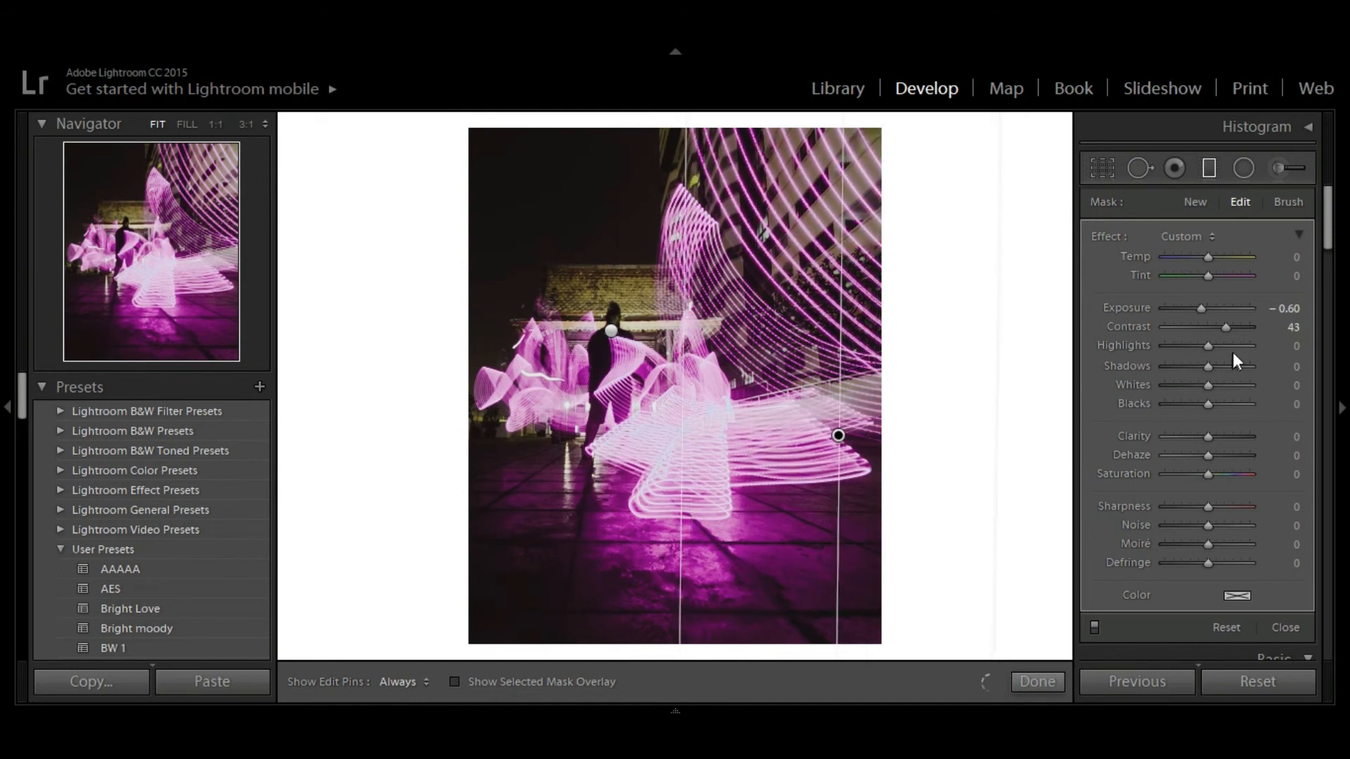
click(1213, 311)
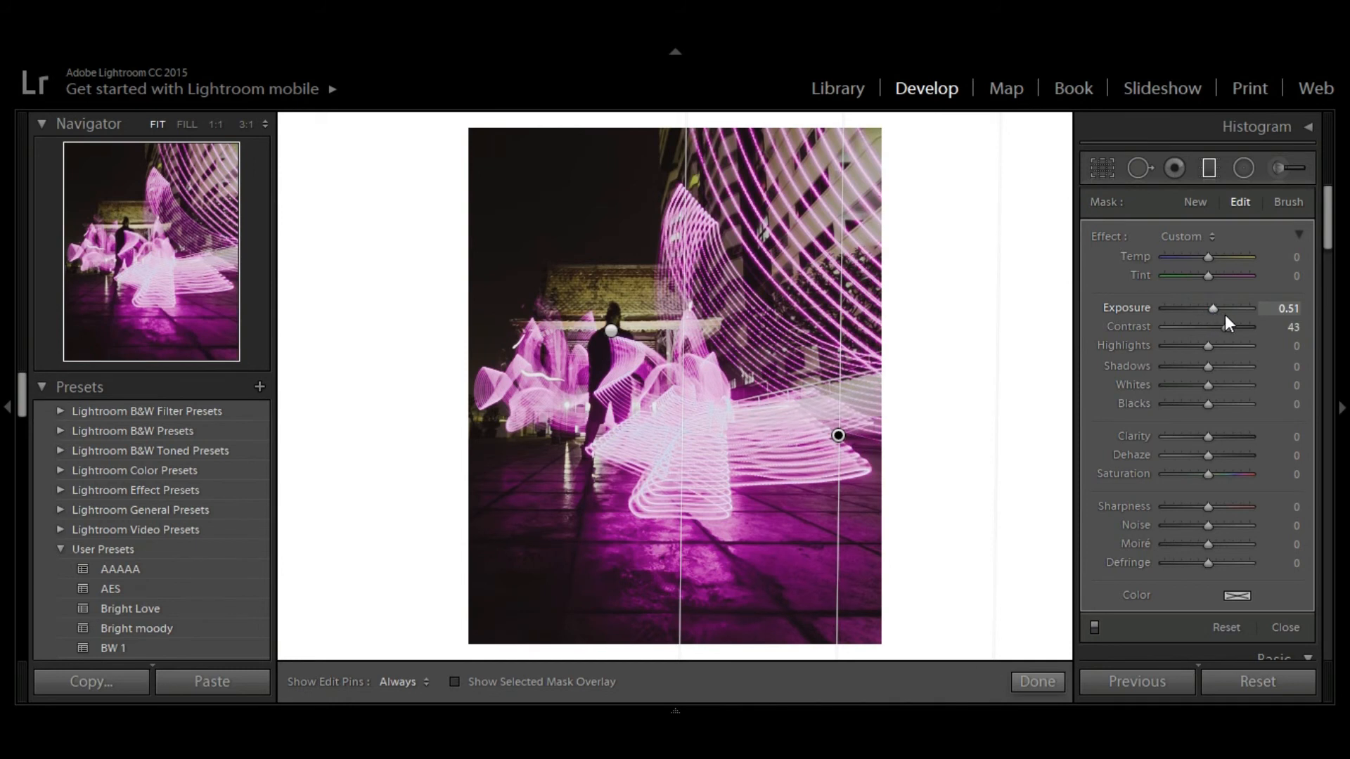
click(1225, 311)
double_click(1227, 329)
click(1227, 344)
click(1227, 361)
click(1227, 367)
click(1222, 368)
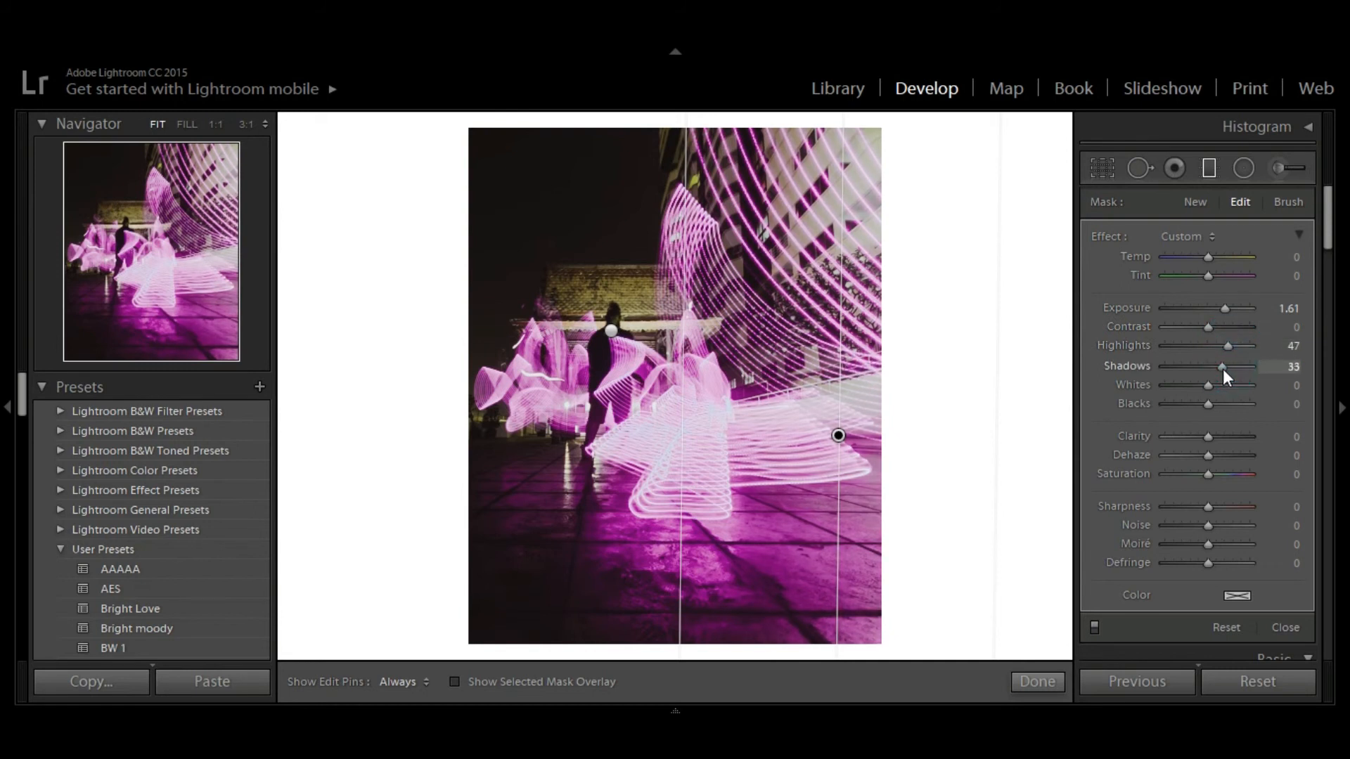
click(1222, 402)
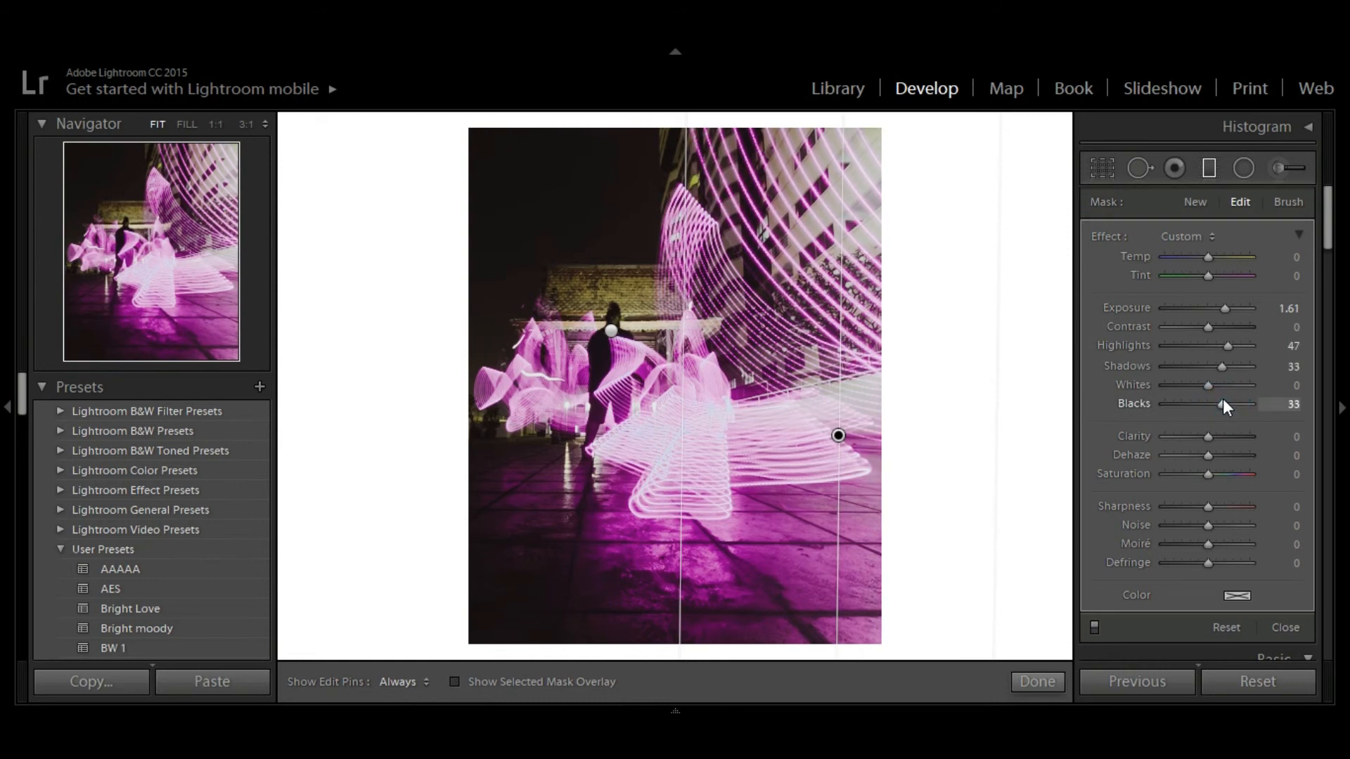
click(1010, 677)
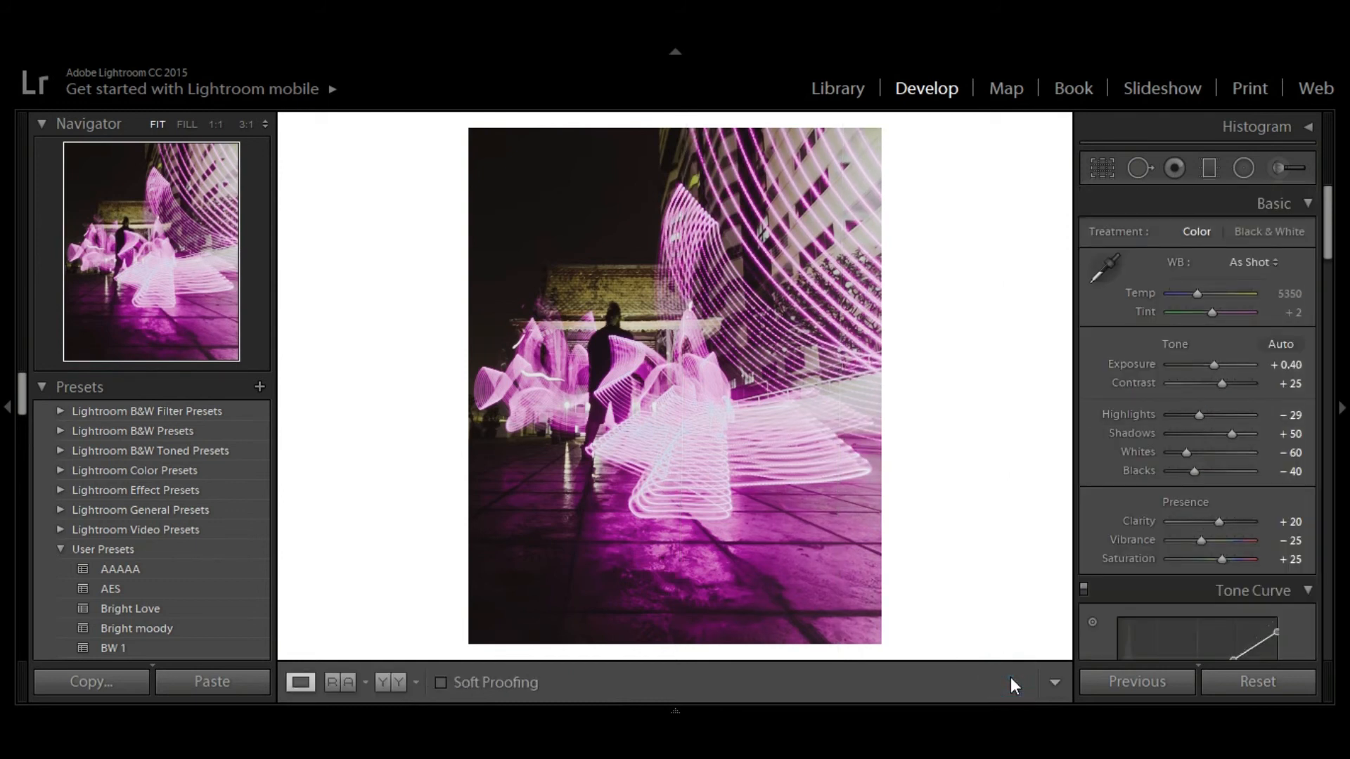
Step: Open the seventh photo, IMG_7502.CR2, paste the copied develop settings onto it and reveal the filmstrip
key(Right)
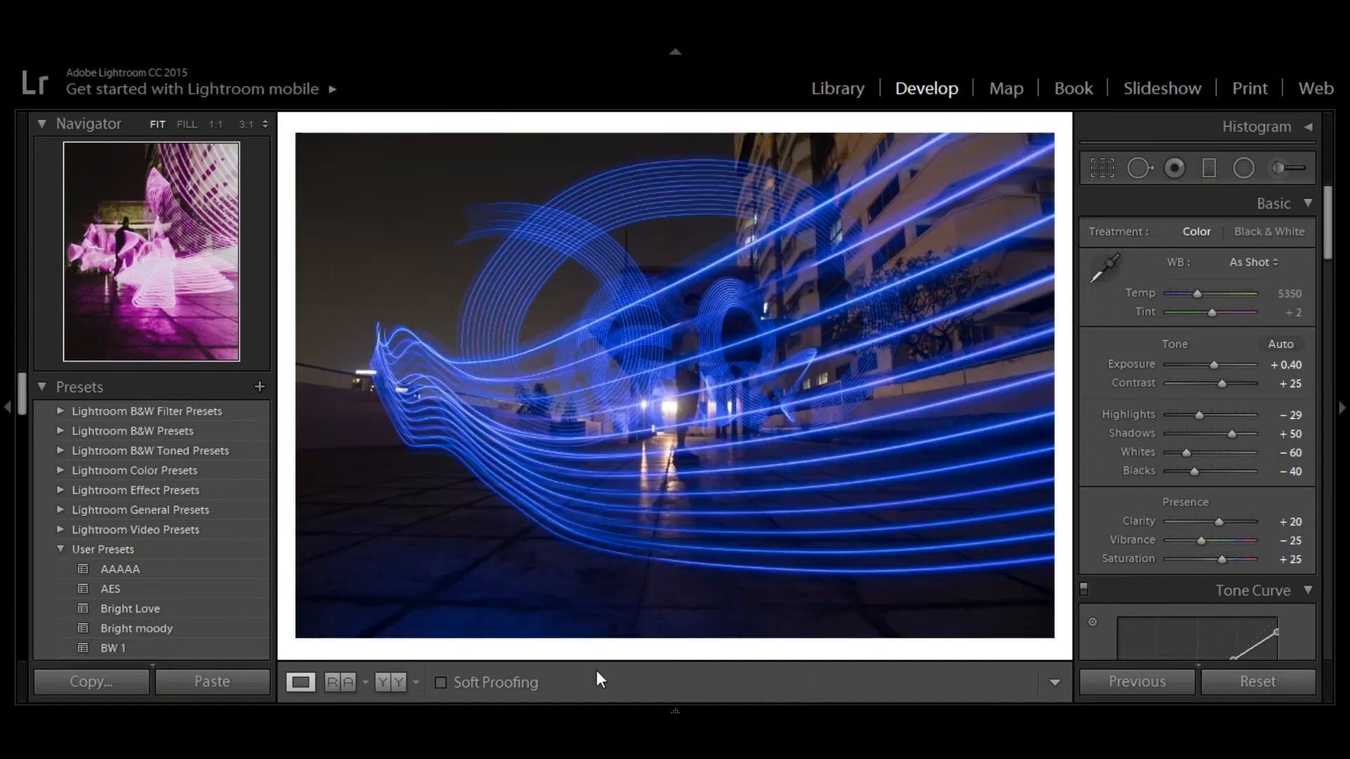
click(238, 691)
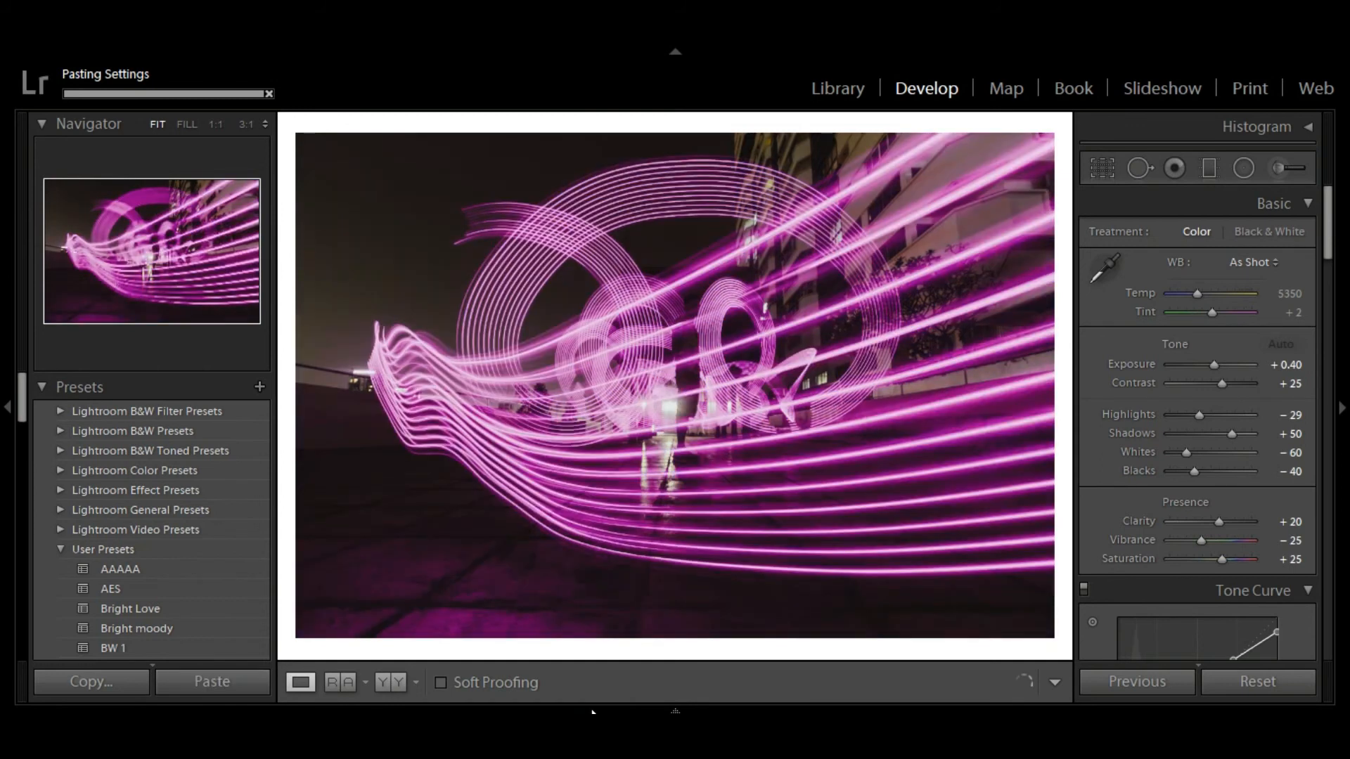
mouse_move(592, 711)
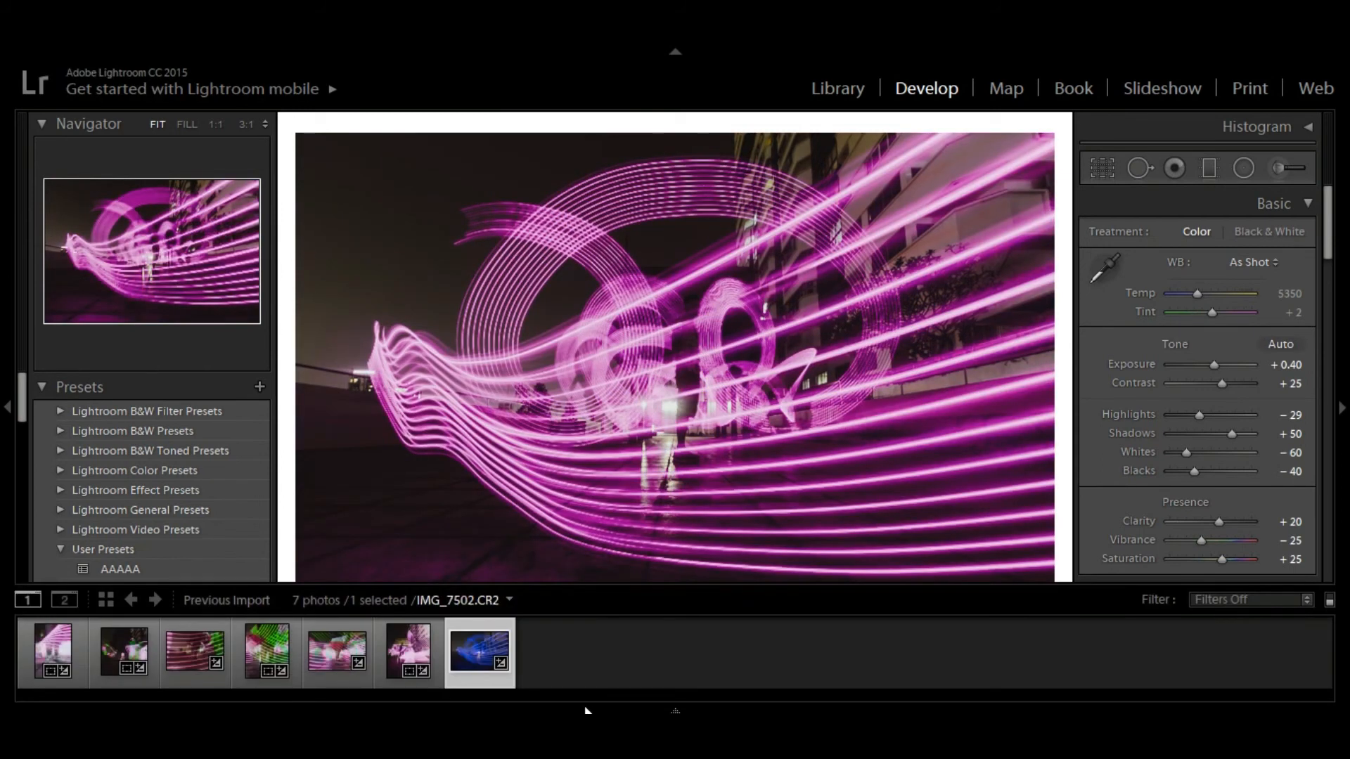